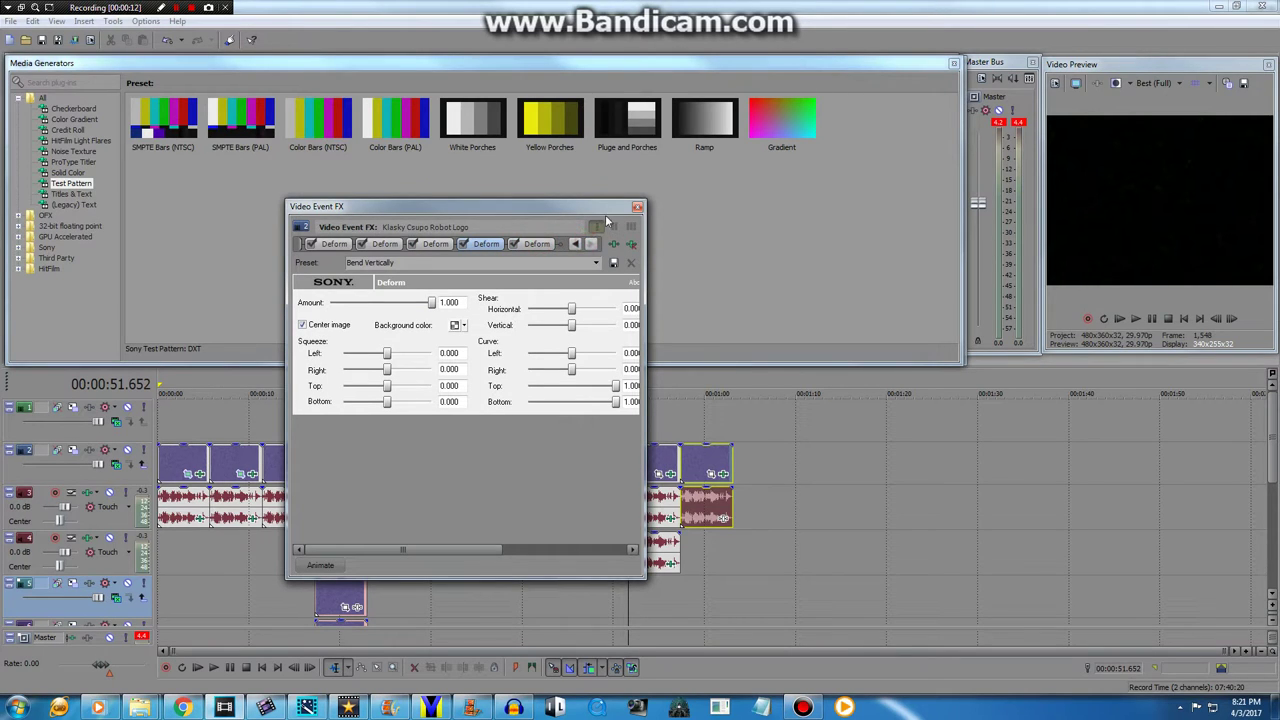
Review the settings of the last Deform effect on the final video event and close its effects window
left_click(535, 246)
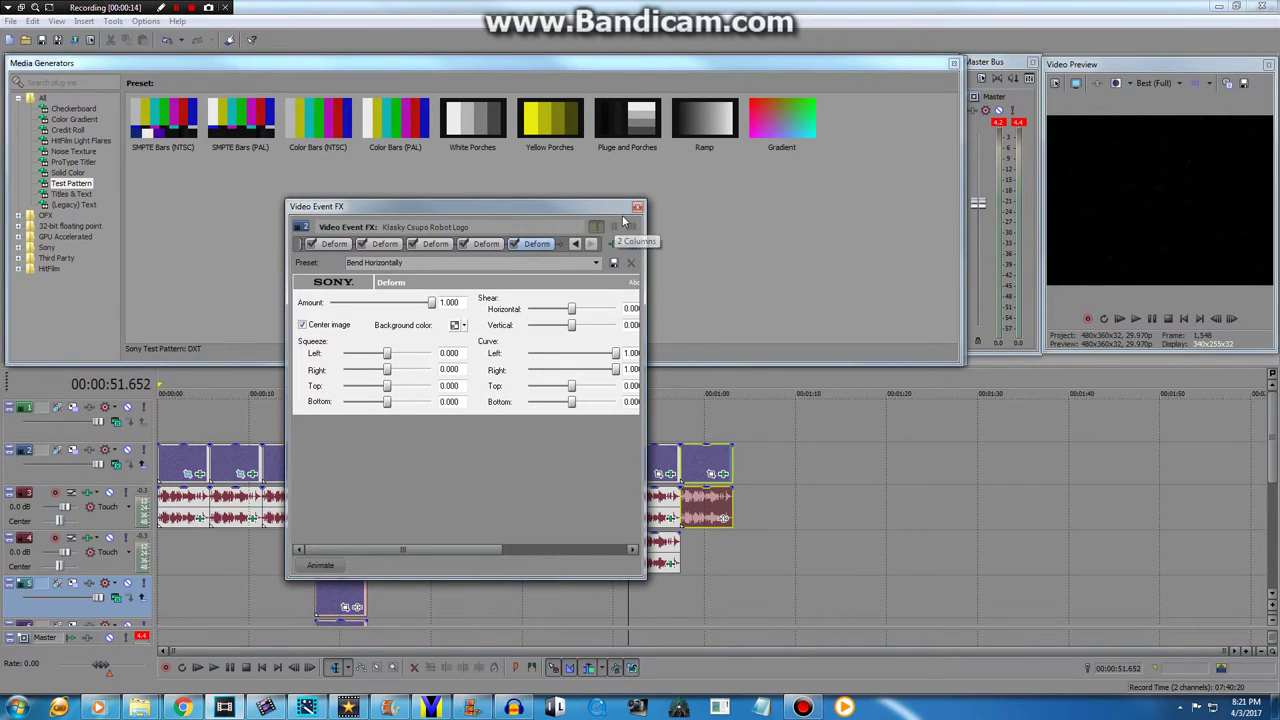
left_click(636, 208)
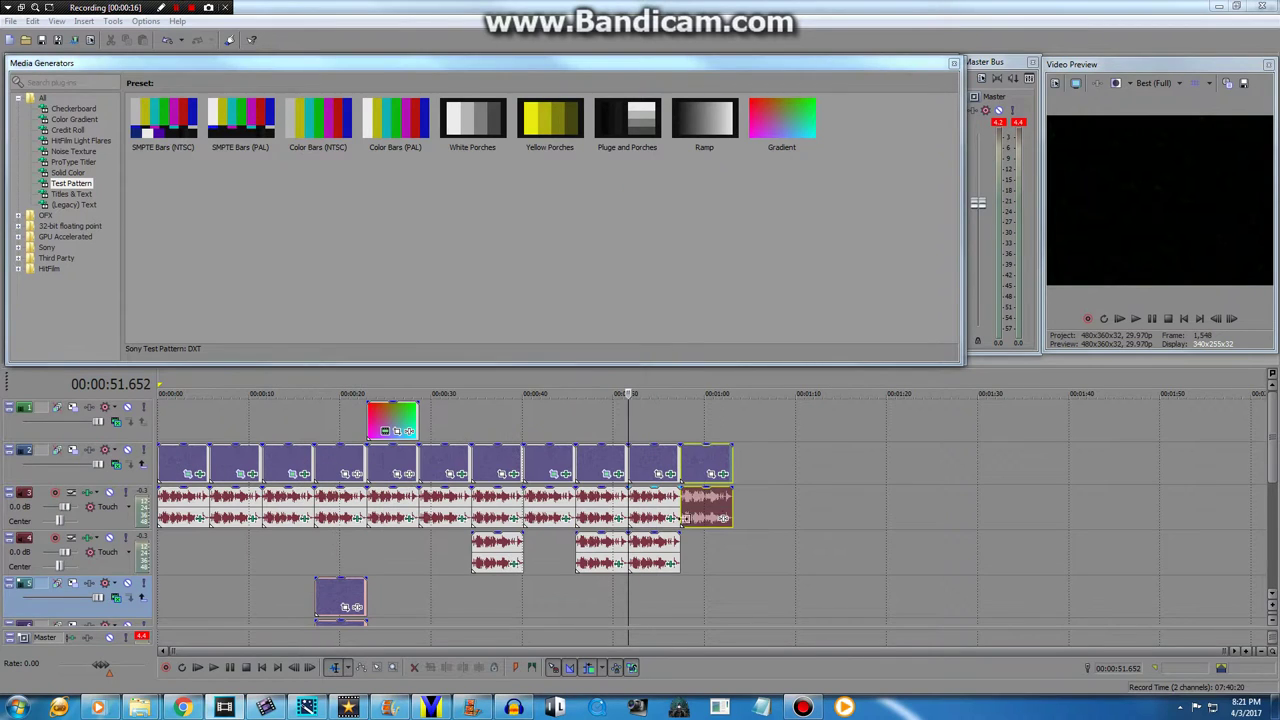
left_click(724, 521)
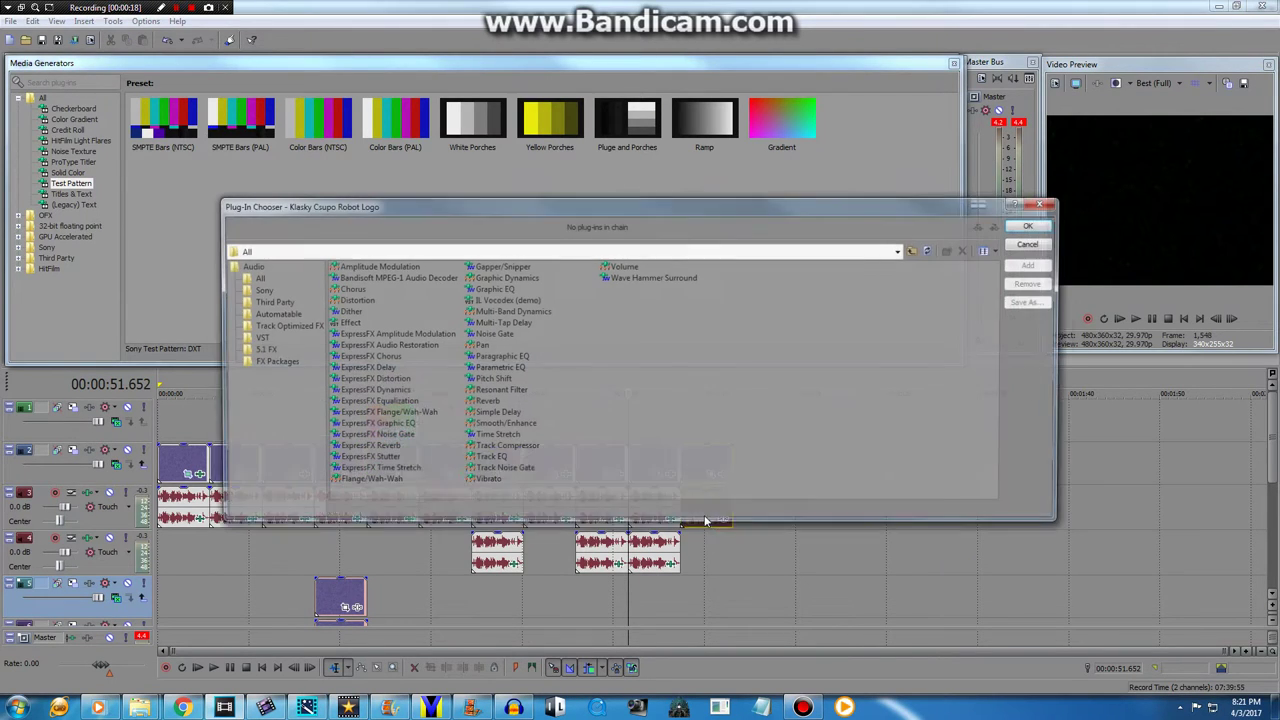
left_click(268, 362)
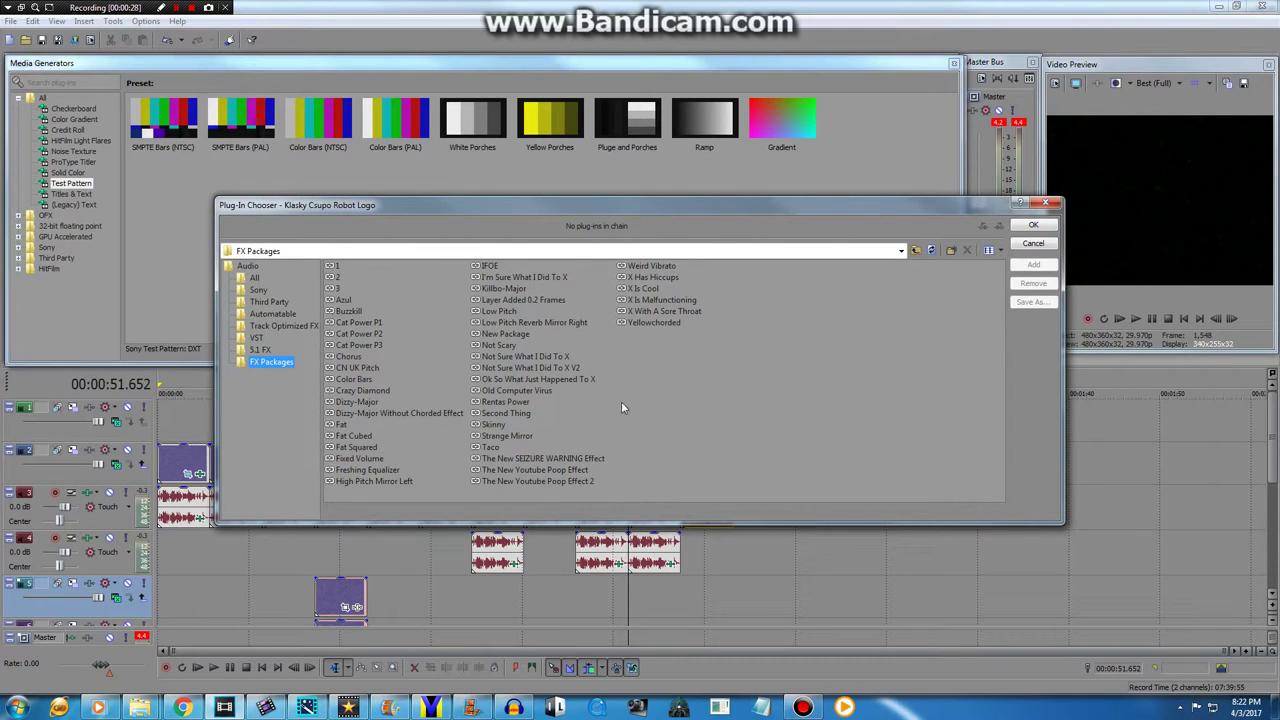
left_click(1046, 205)
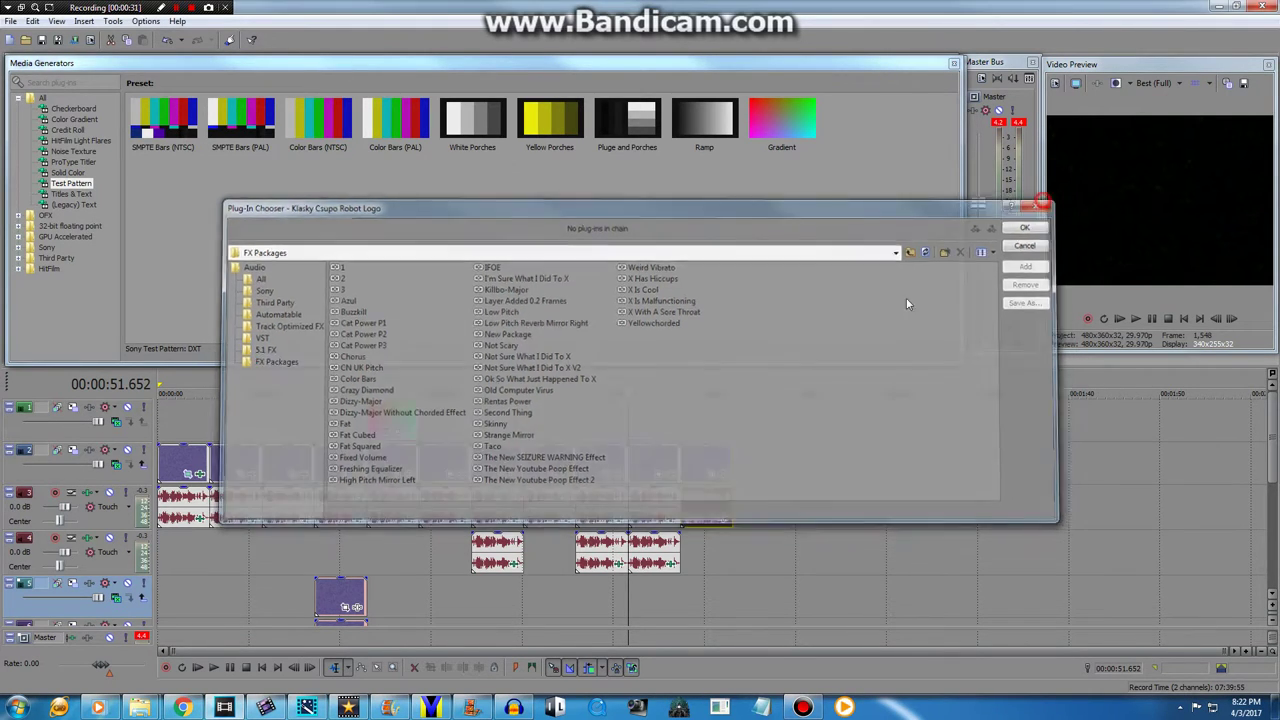
Place the playhead at 00:00:57.391, apply the Taco FX package to the last audio event, and review its ExpressFX Chorus effects
left_click_drag(630, 588, 680, 584)
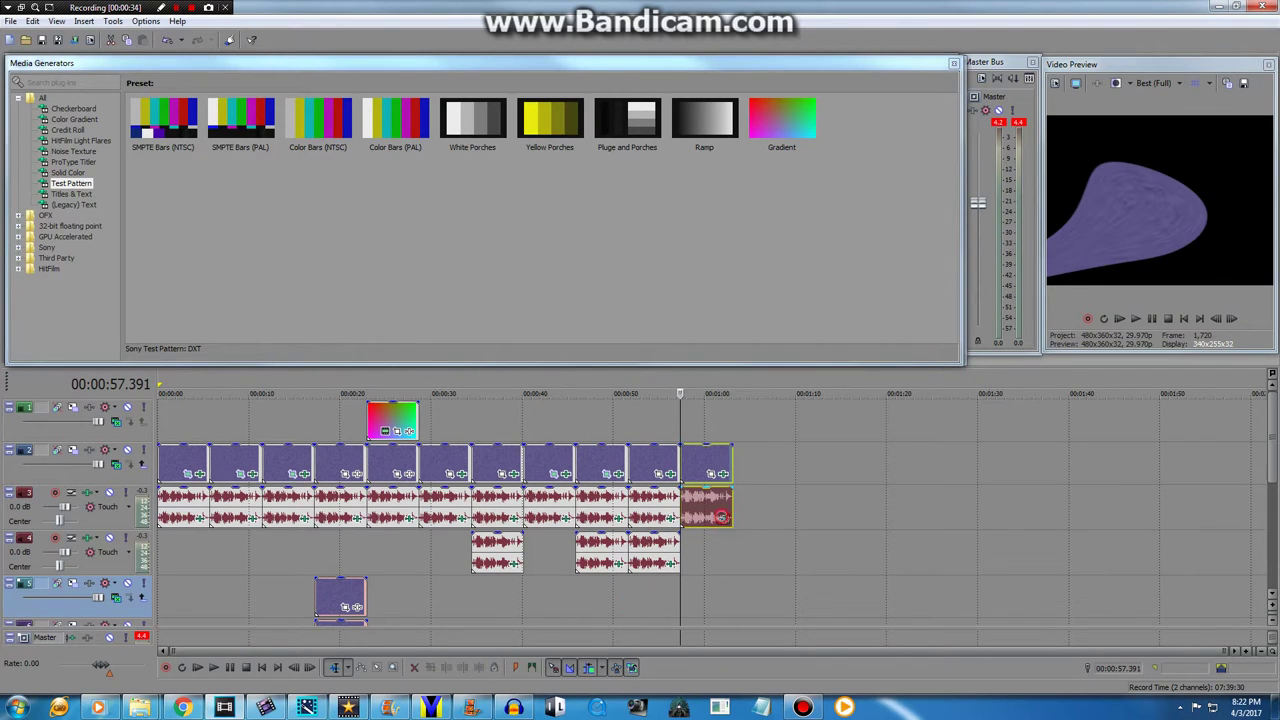
left_click(721, 516)
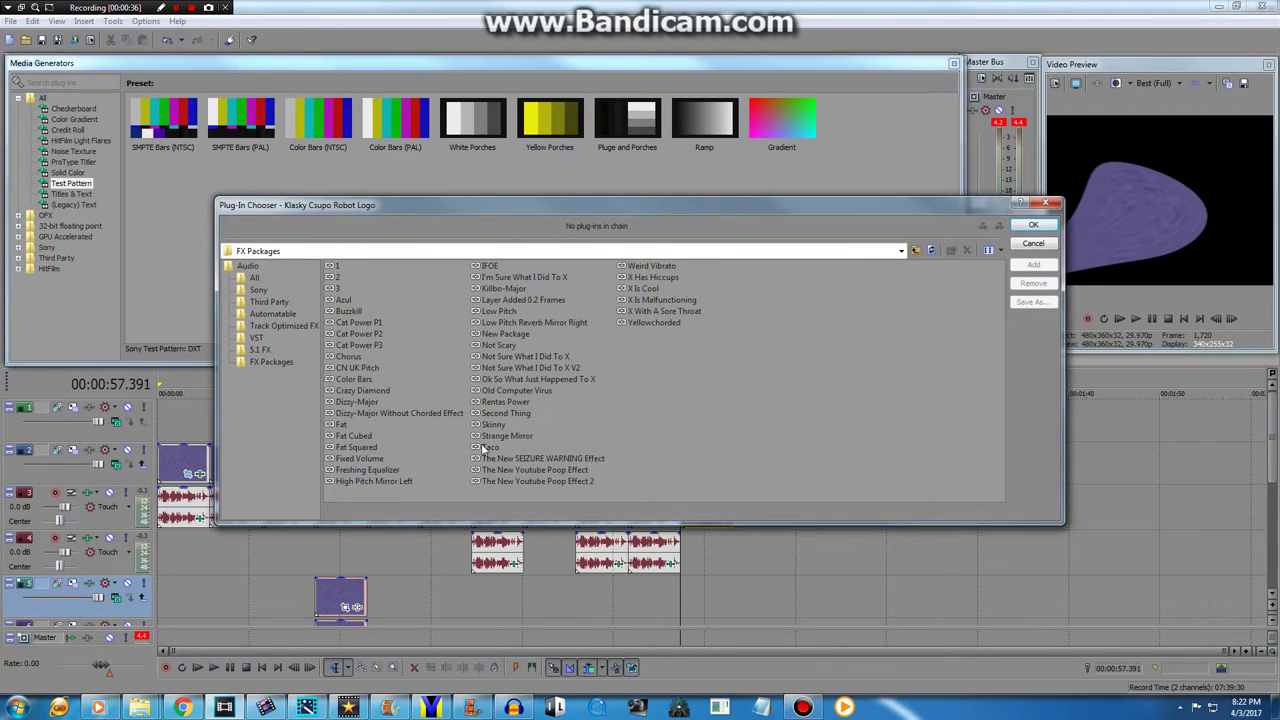
double_click(490, 447)
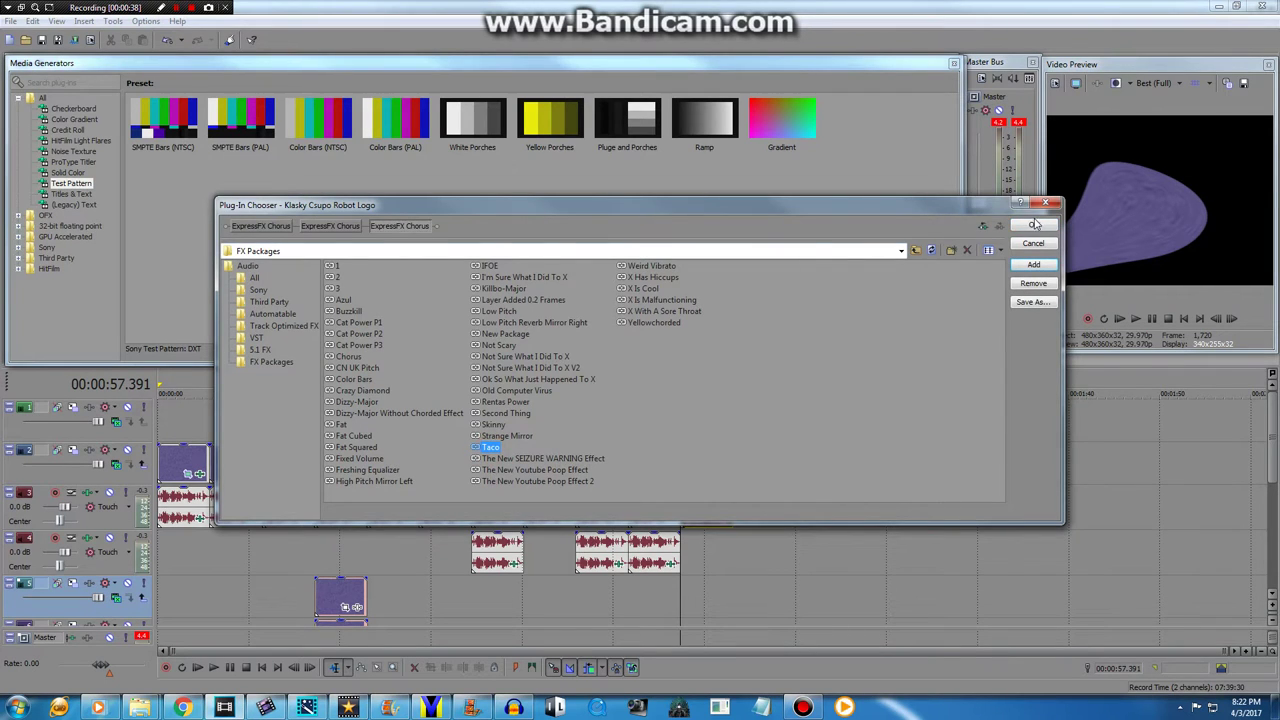
left_click(1034, 224)
left_click(422, 115)
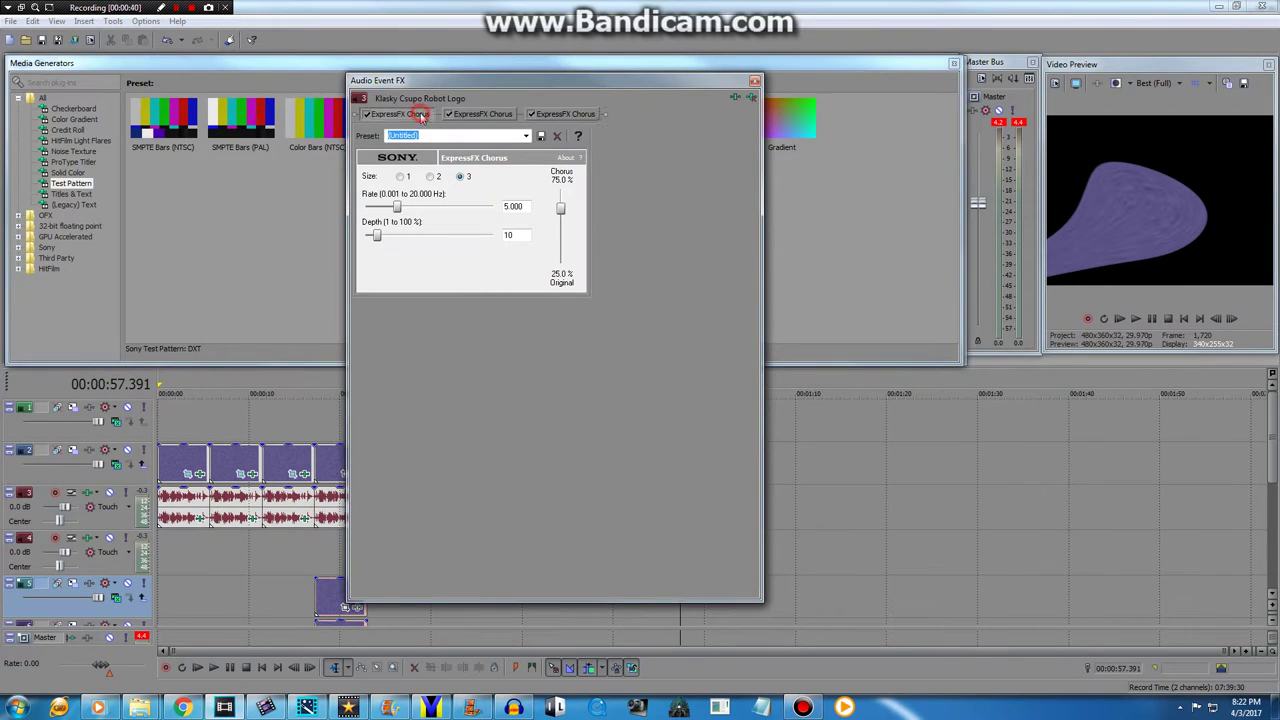
left_click(460, 120)
left_click(562, 118)
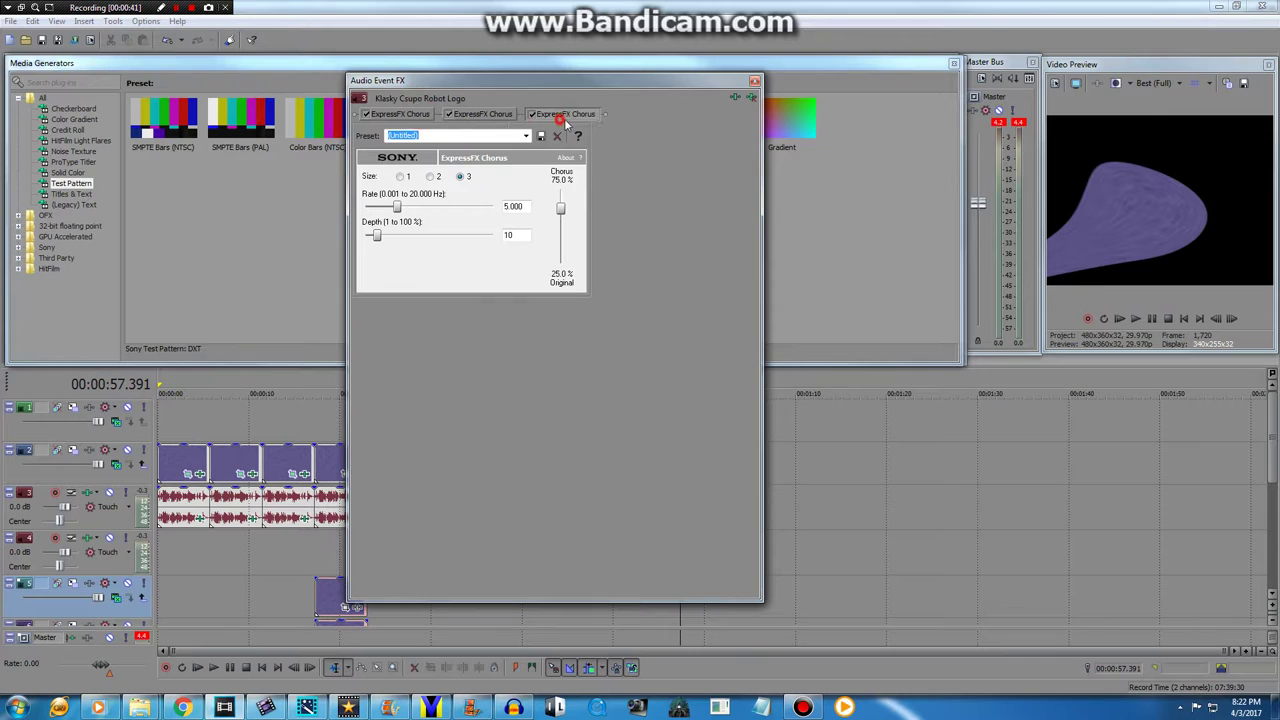
left_click(754, 80)
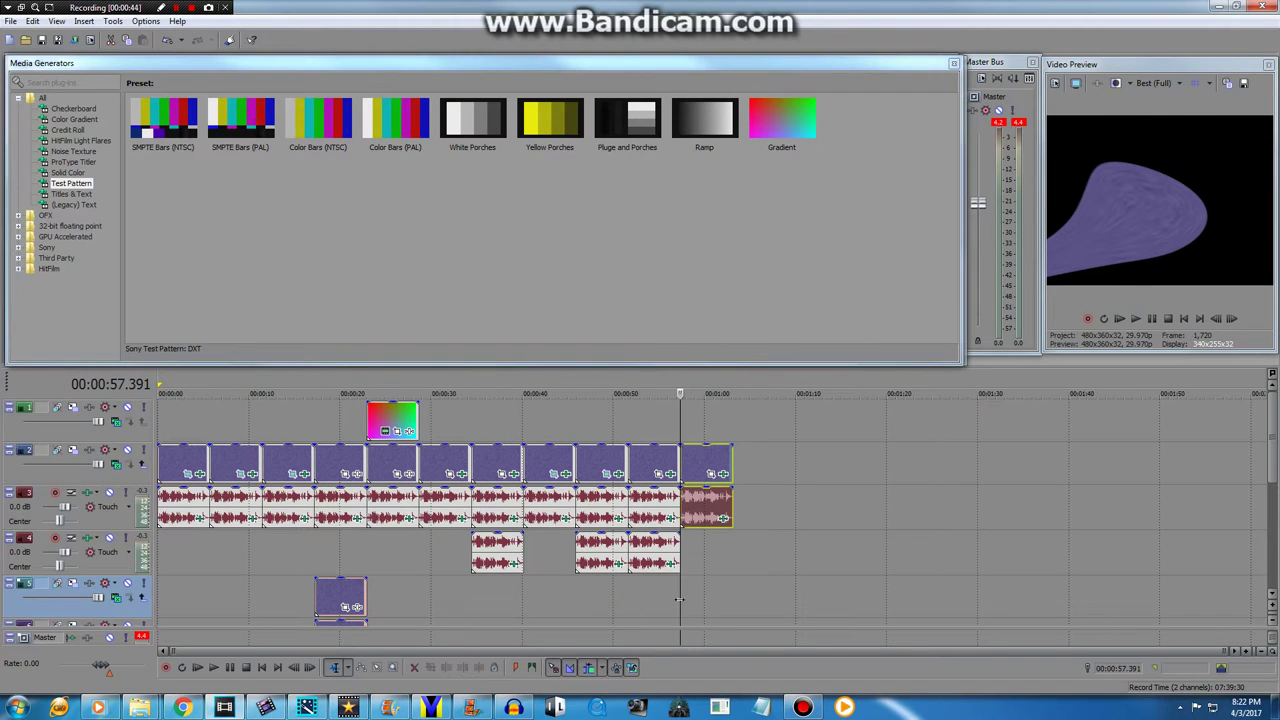
Switch to Windows Media Player and play the Klasky Csupo With 17 Effects reference video up to about 01:04
left_click(98, 707)
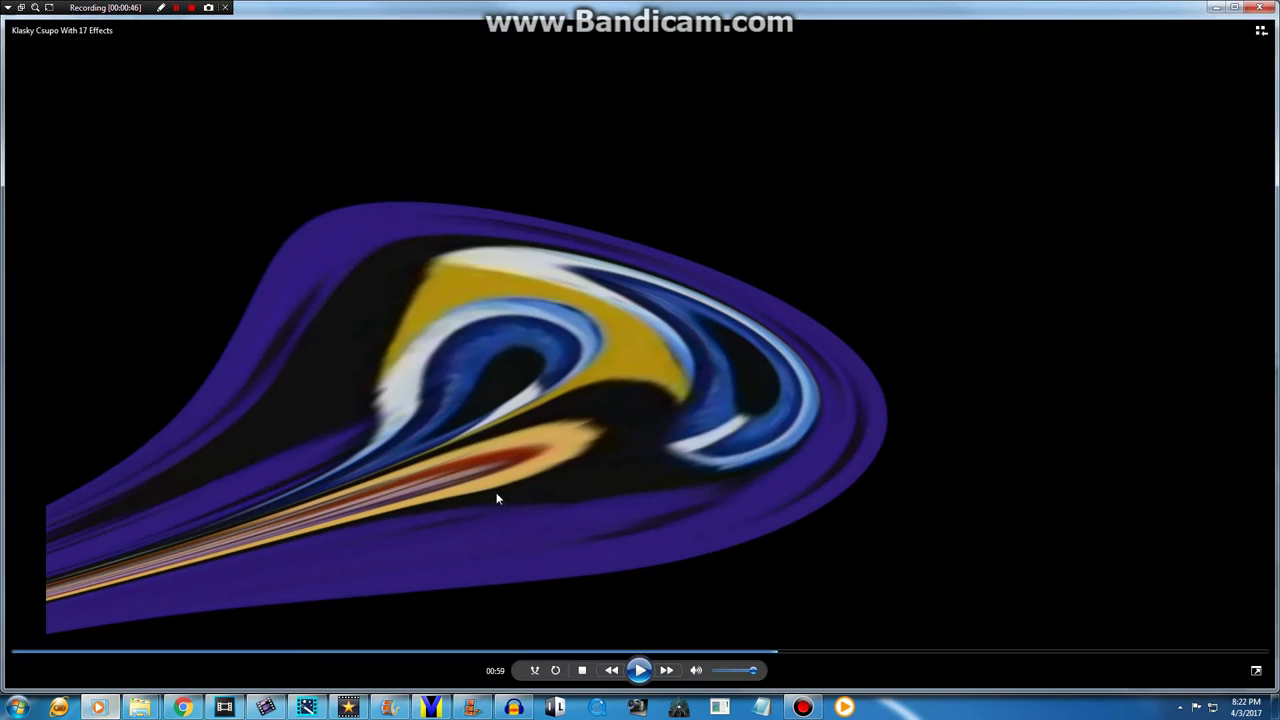
left_click(634, 669)
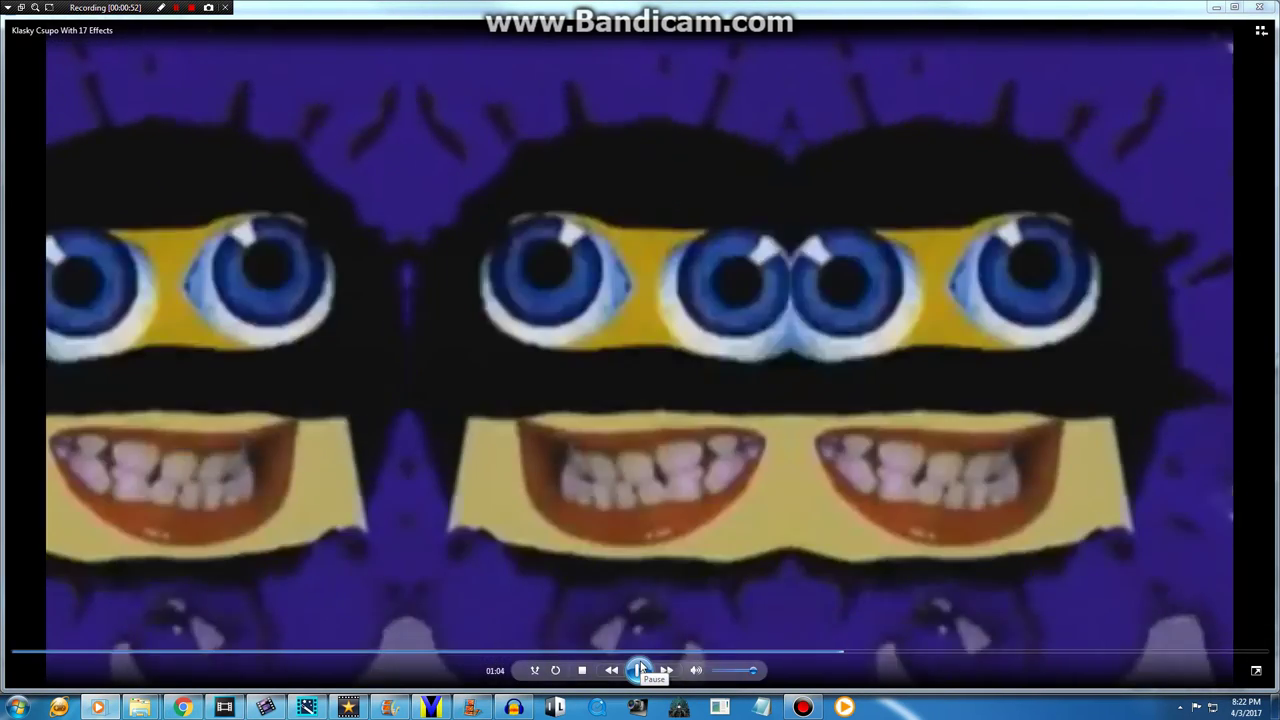
left_click(640, 669)
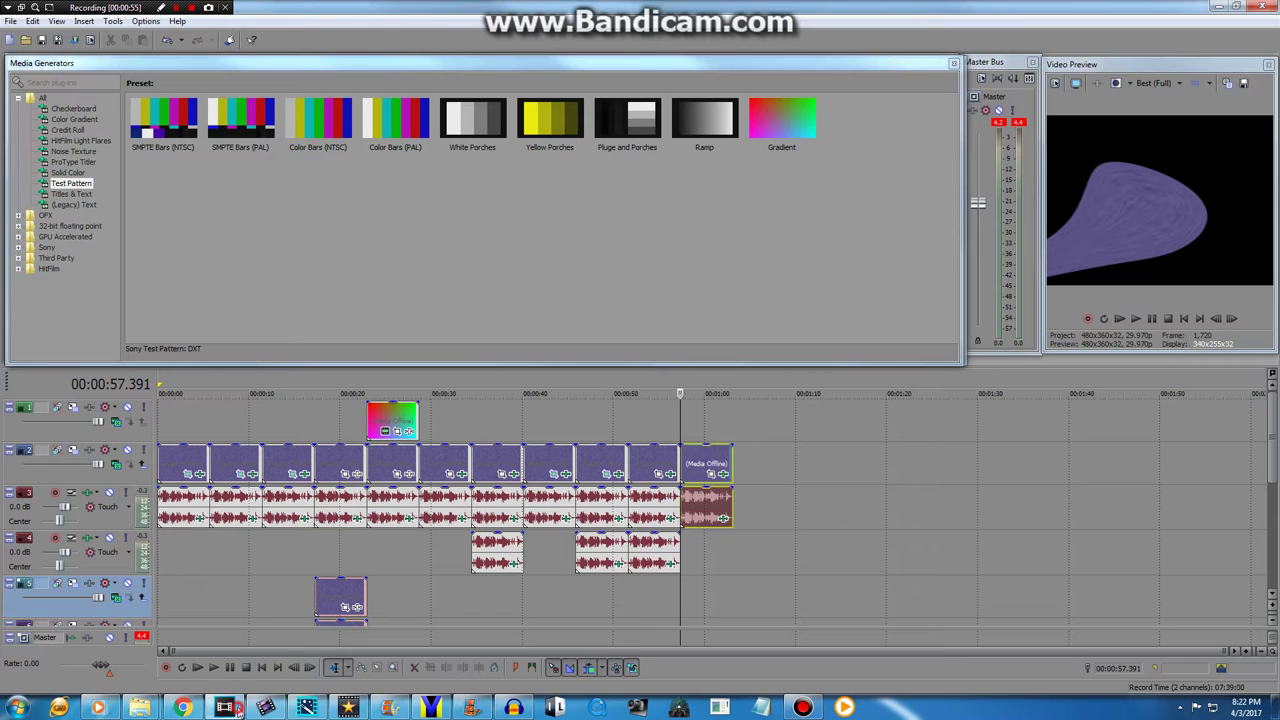
Return to Sony Vegas, add another unmodified logo clip after the last one, and place the playhead at its start
left_click(264, 707)
left_click_drag(742, 497, 743, 497)
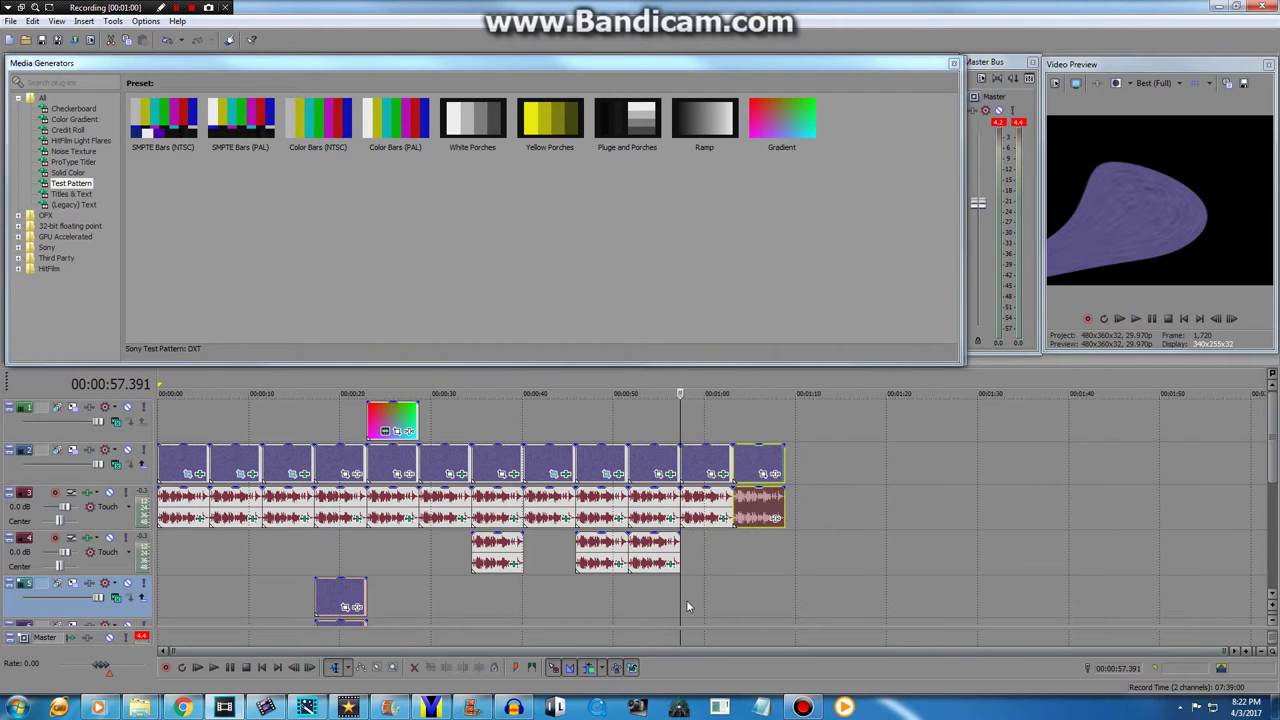
left_click_drag(684, 602, 745, 570)
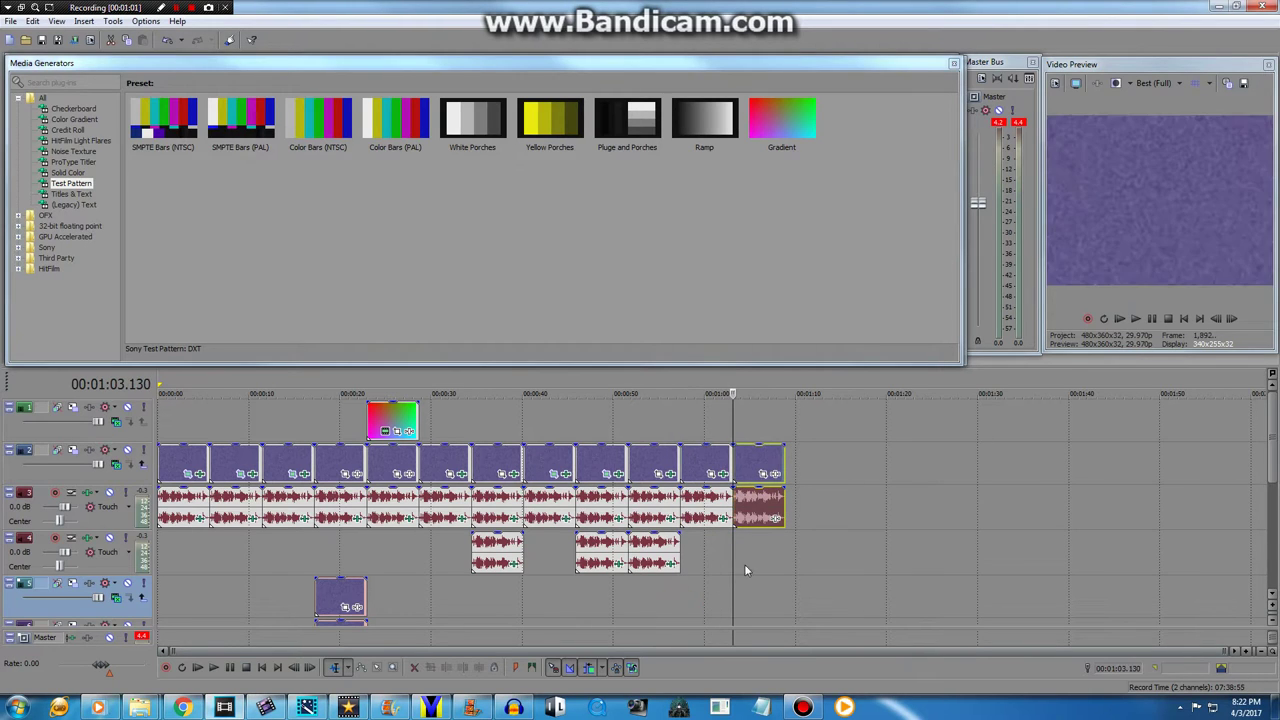
Apply the Magic Mirrors filter package to the new video event and review its two Mirror effects
left_click(773, 472)
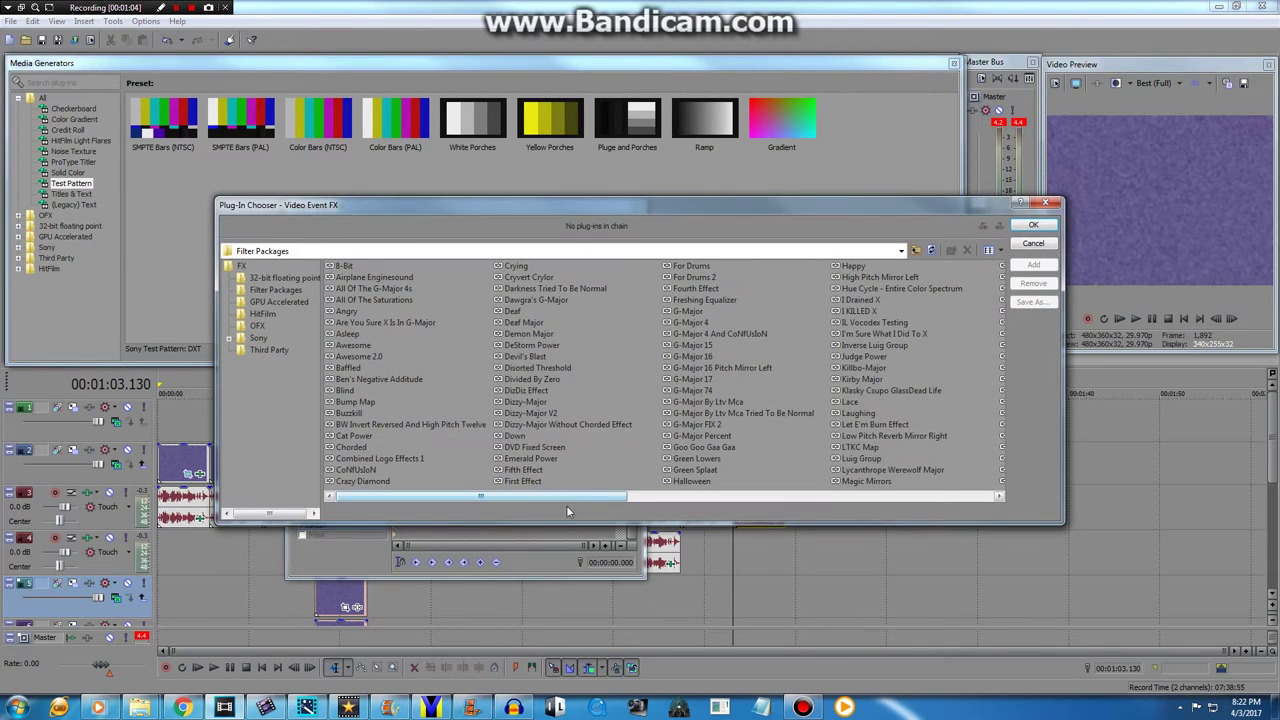
left_click_drag(585, 498, 961, 466)
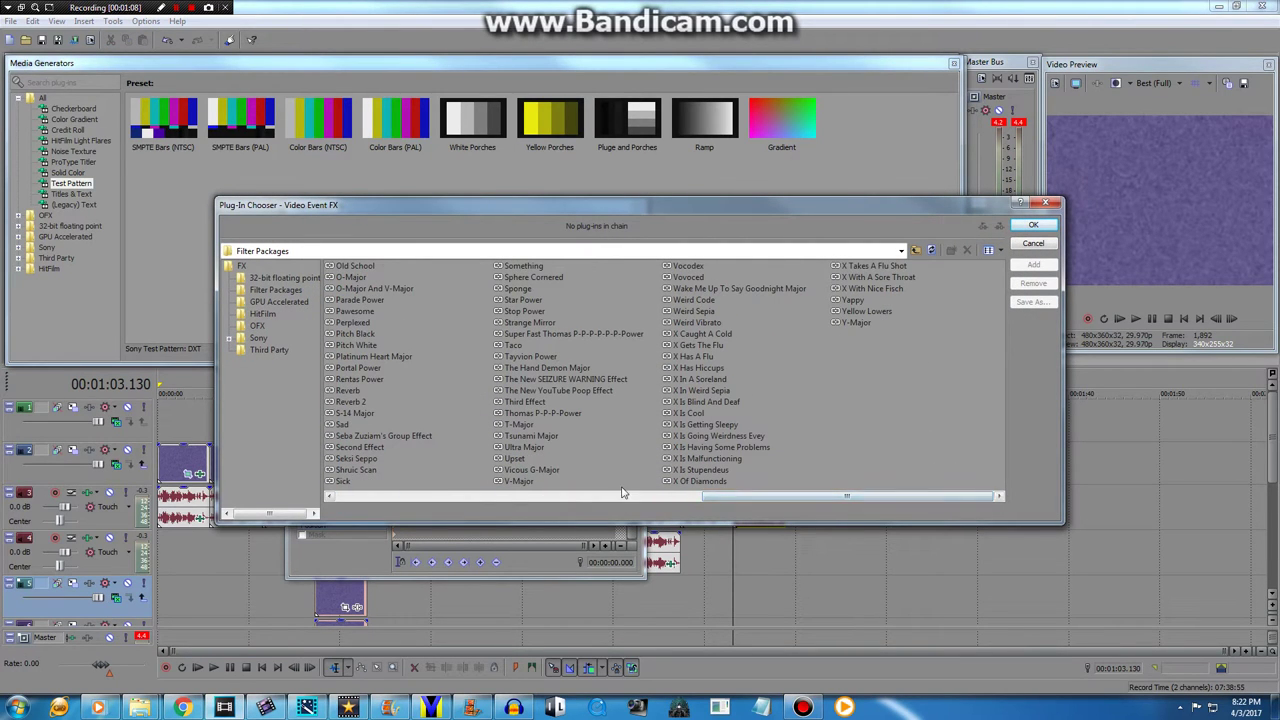
left_click_drag(730, 497, 543, 485)
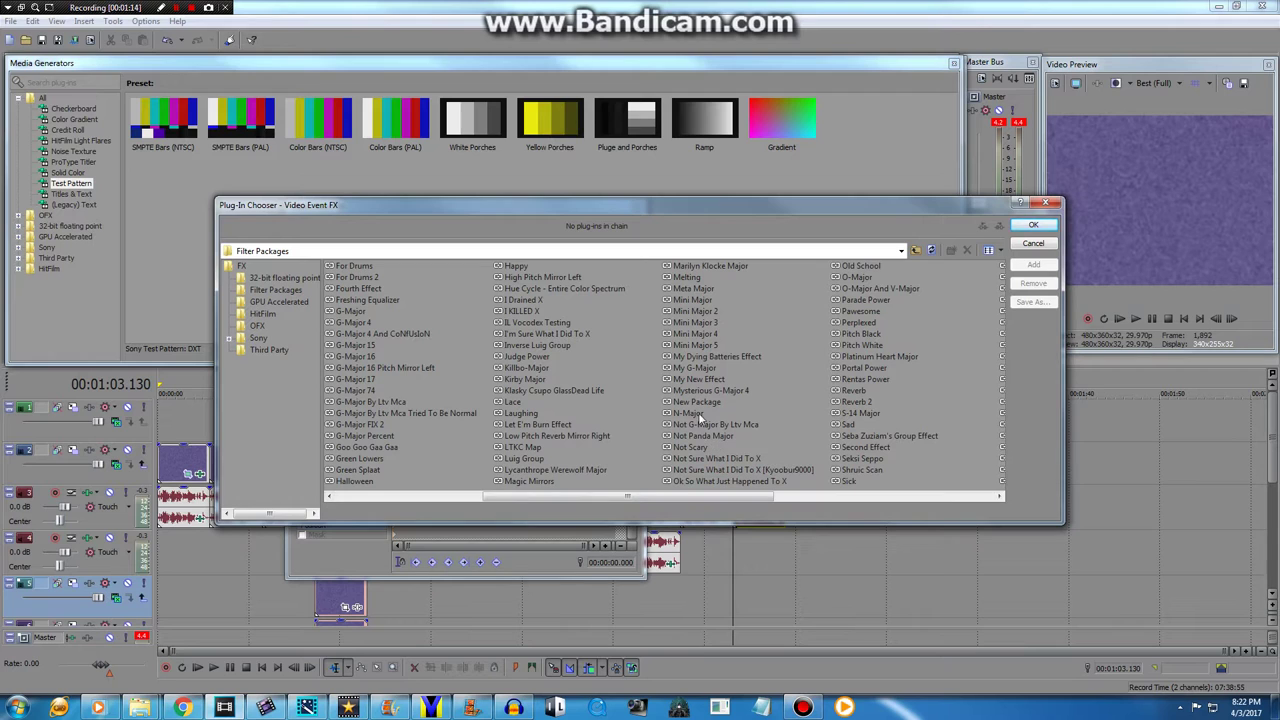
double_click(522, 481)
left_click(1034, 226)
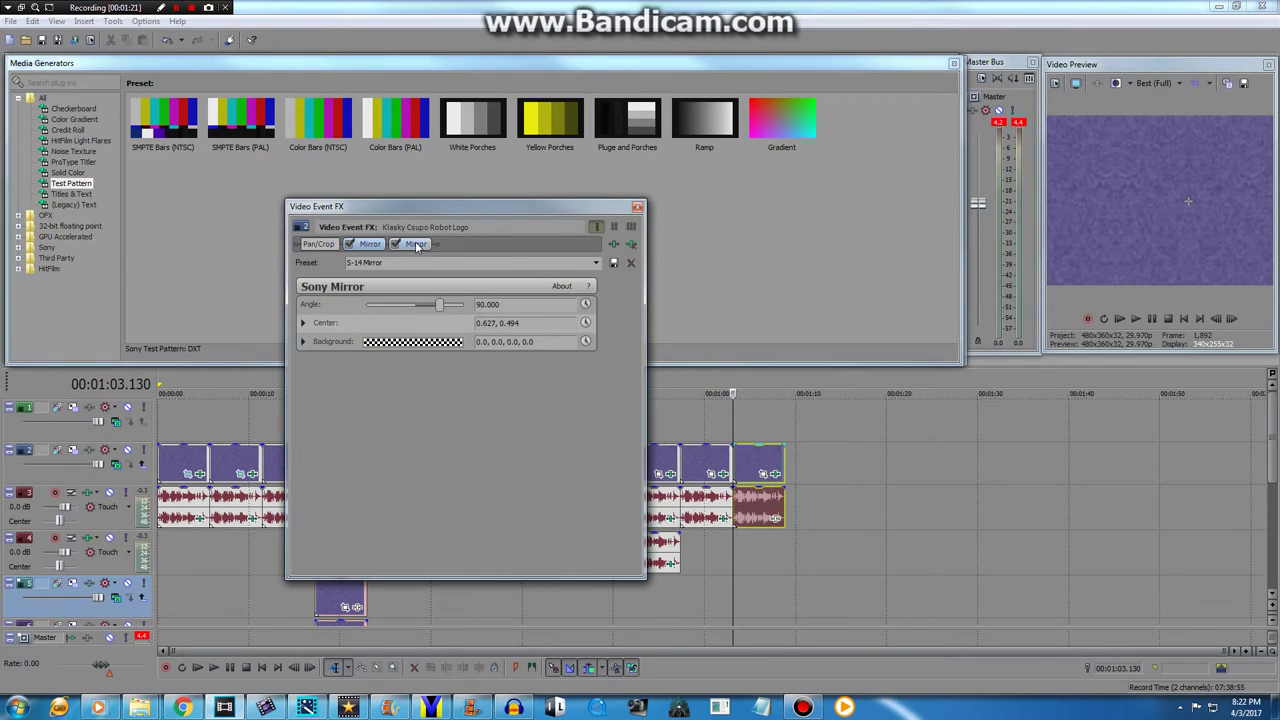
left_click(416, 245)
left_click(637, 208)
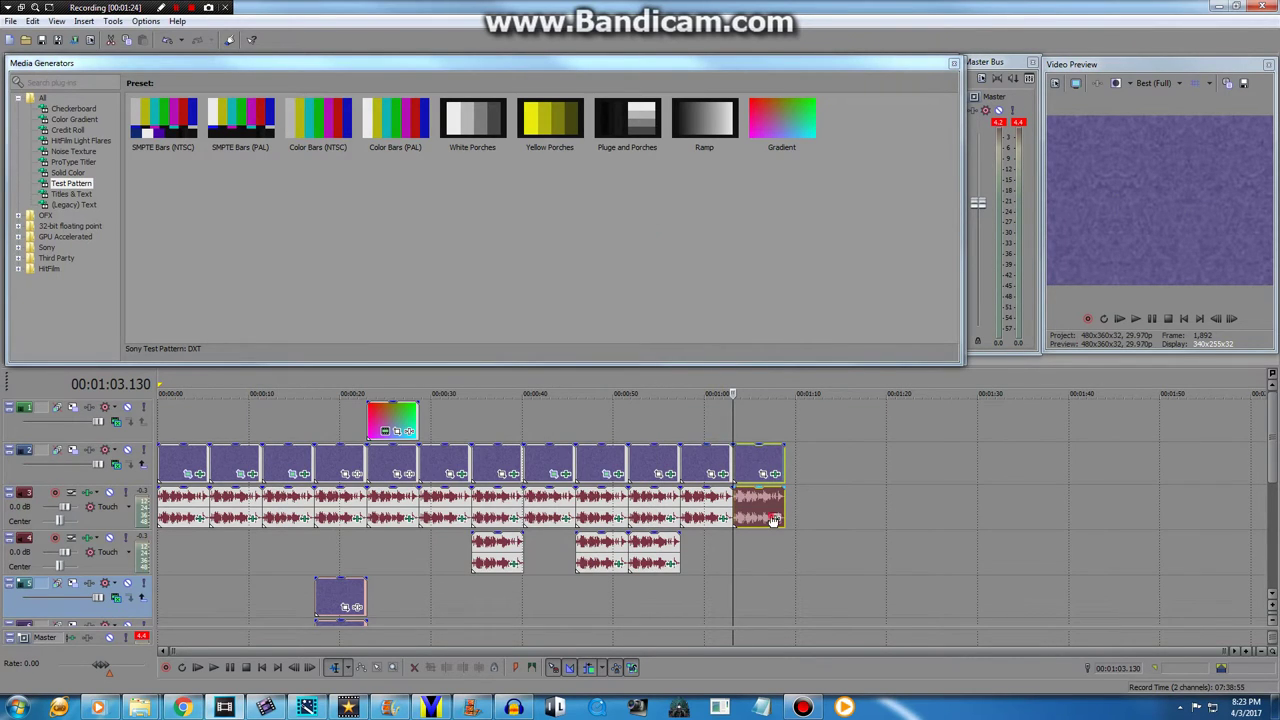
left_click(773, 520)
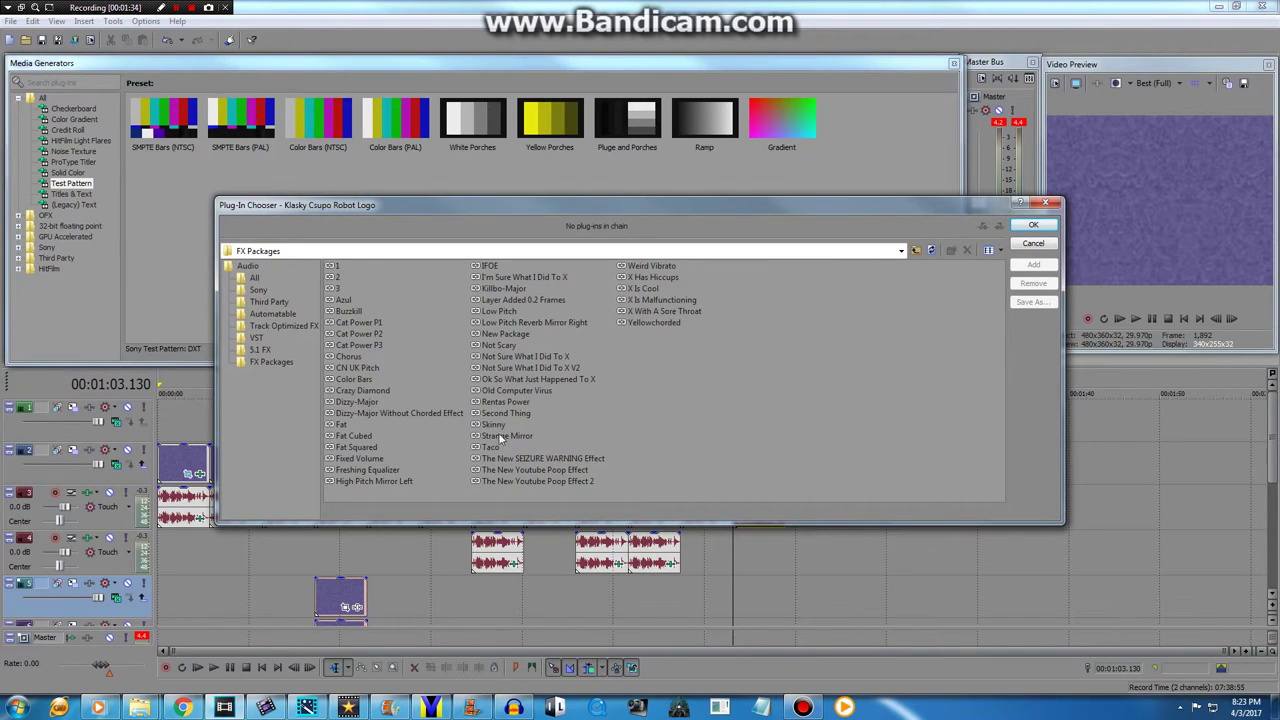
left_click(1047, 204)
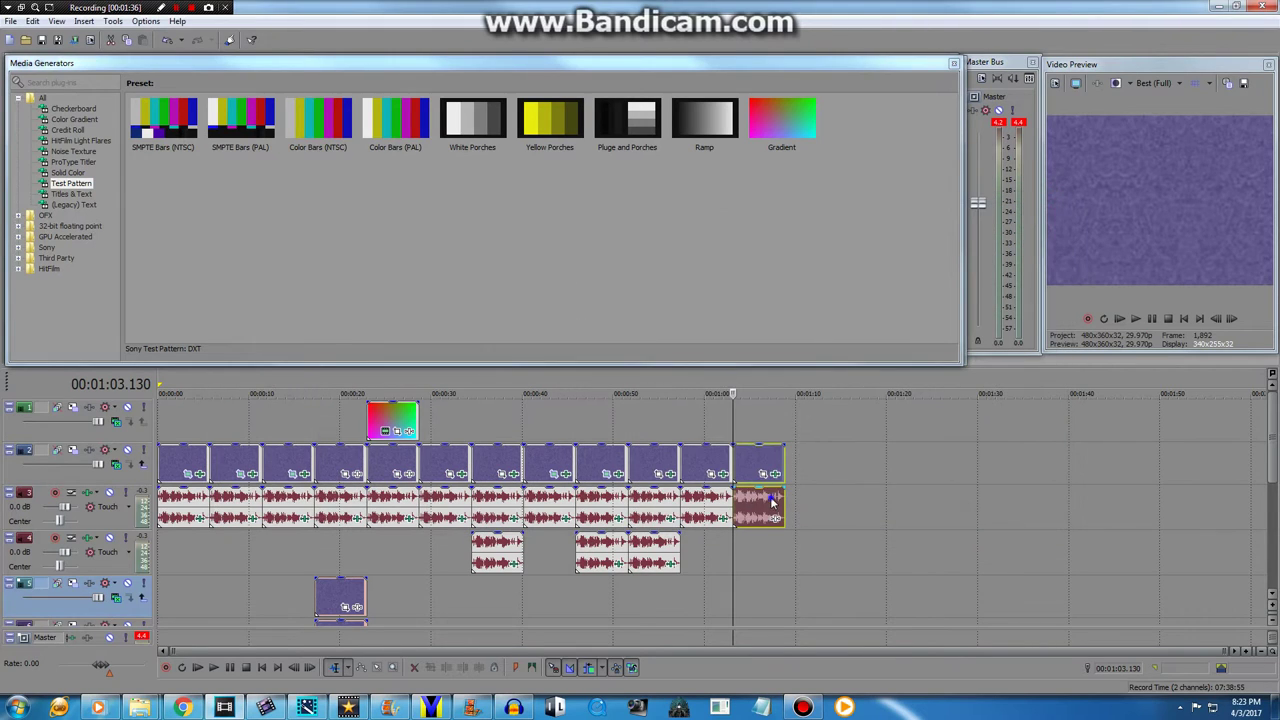
right_click(772, 505)
left_click(846, 530)
right_click(762, 512)
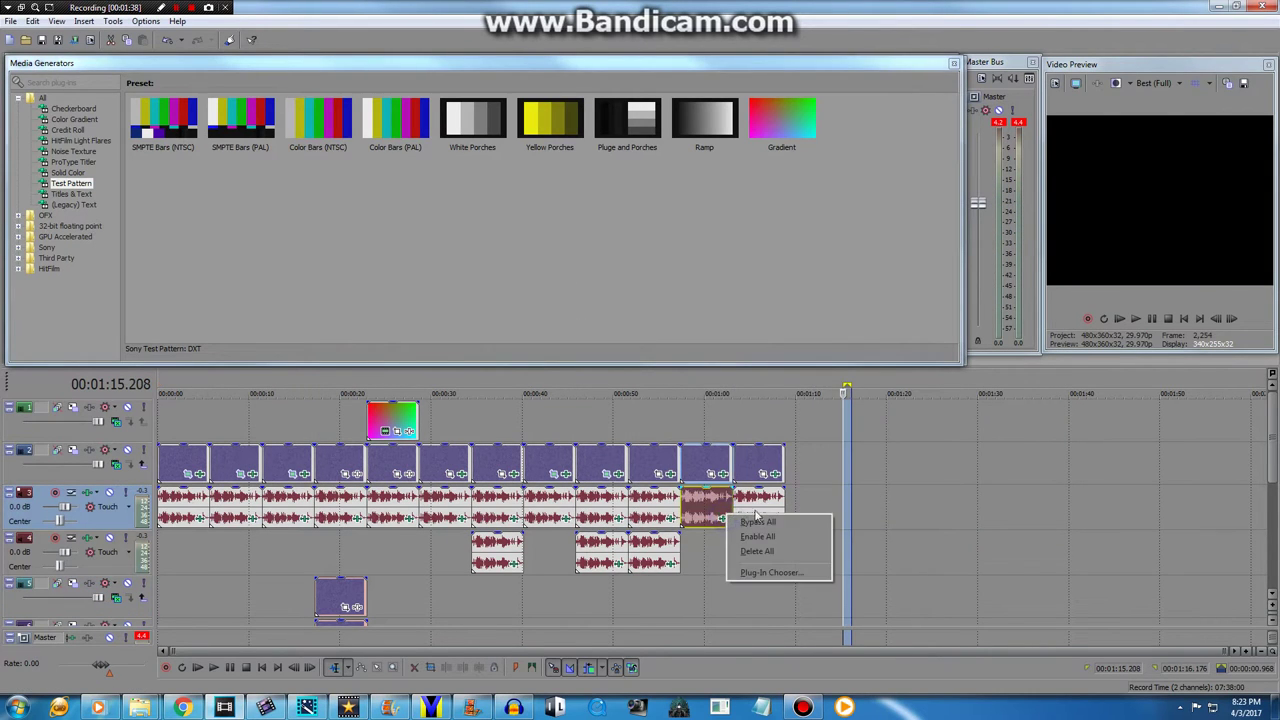
left_click(838, 512)
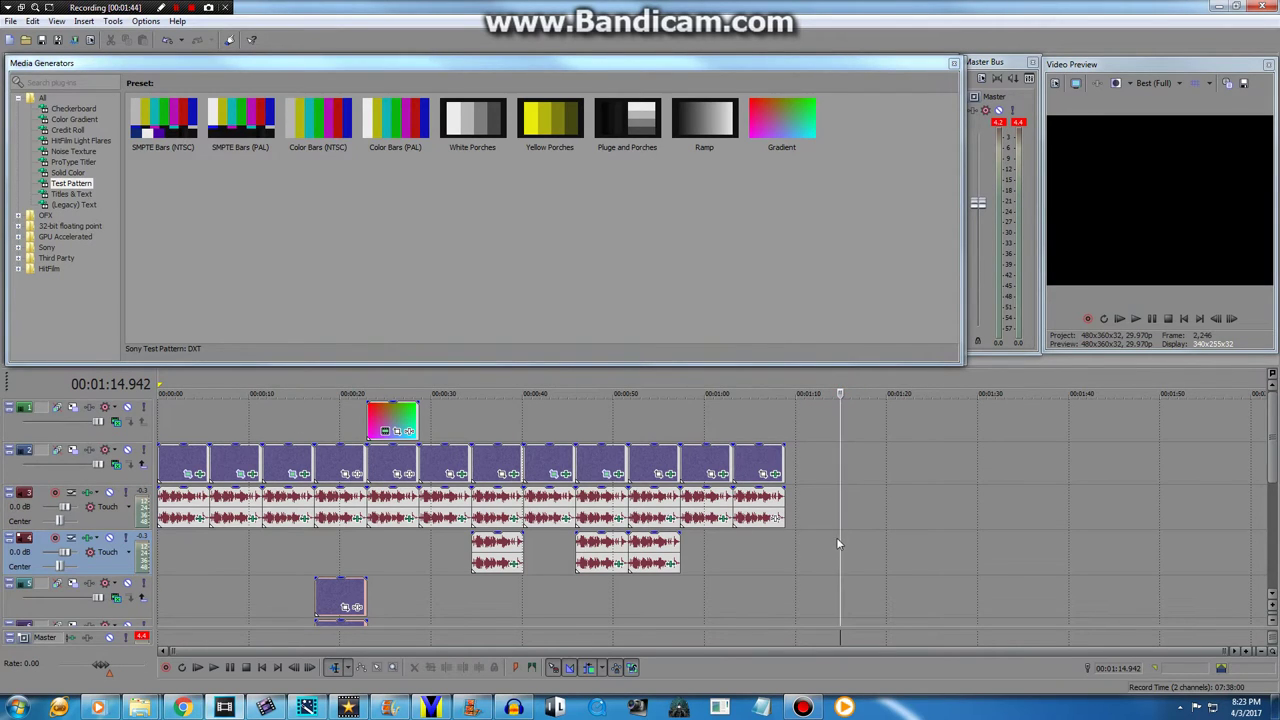
left_click_drag(840, 539, 733, 517)
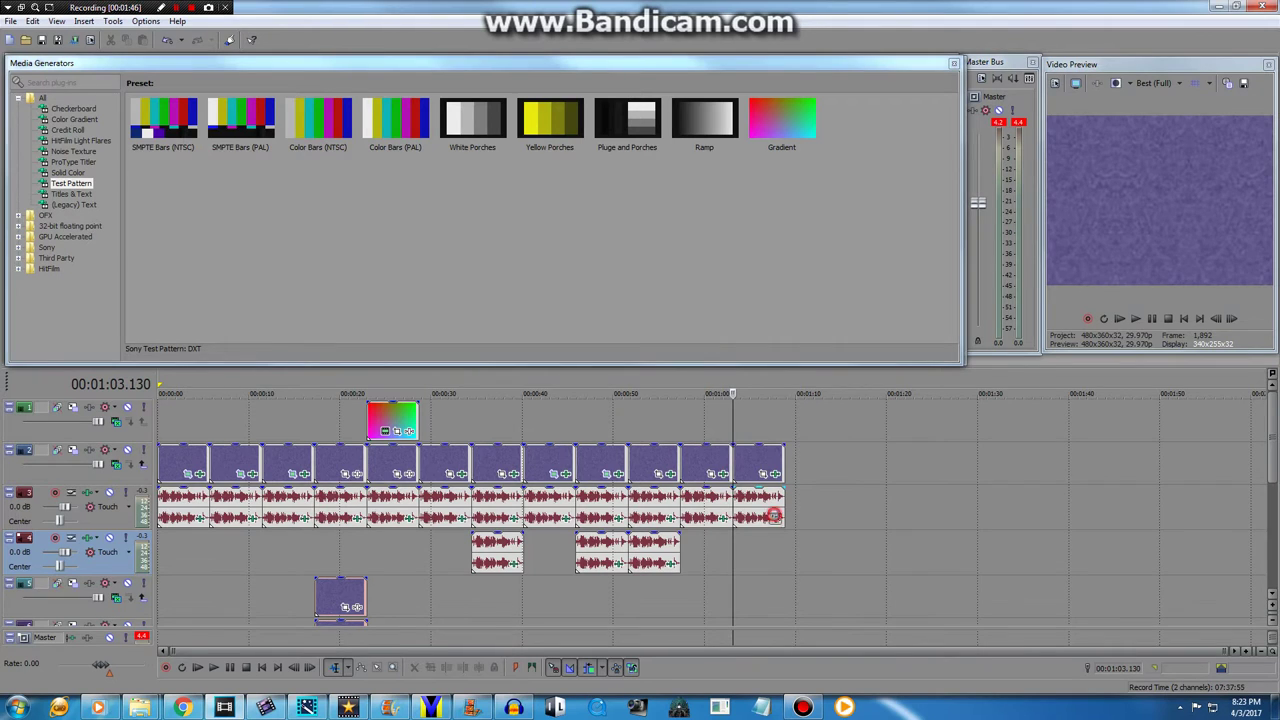
left_click(775, 518)
left_click(1046, 205)
Set the last audio event's time stretch method to élastique with a pitch change of -6
right_click(762, 504)
left_click(778, 488)
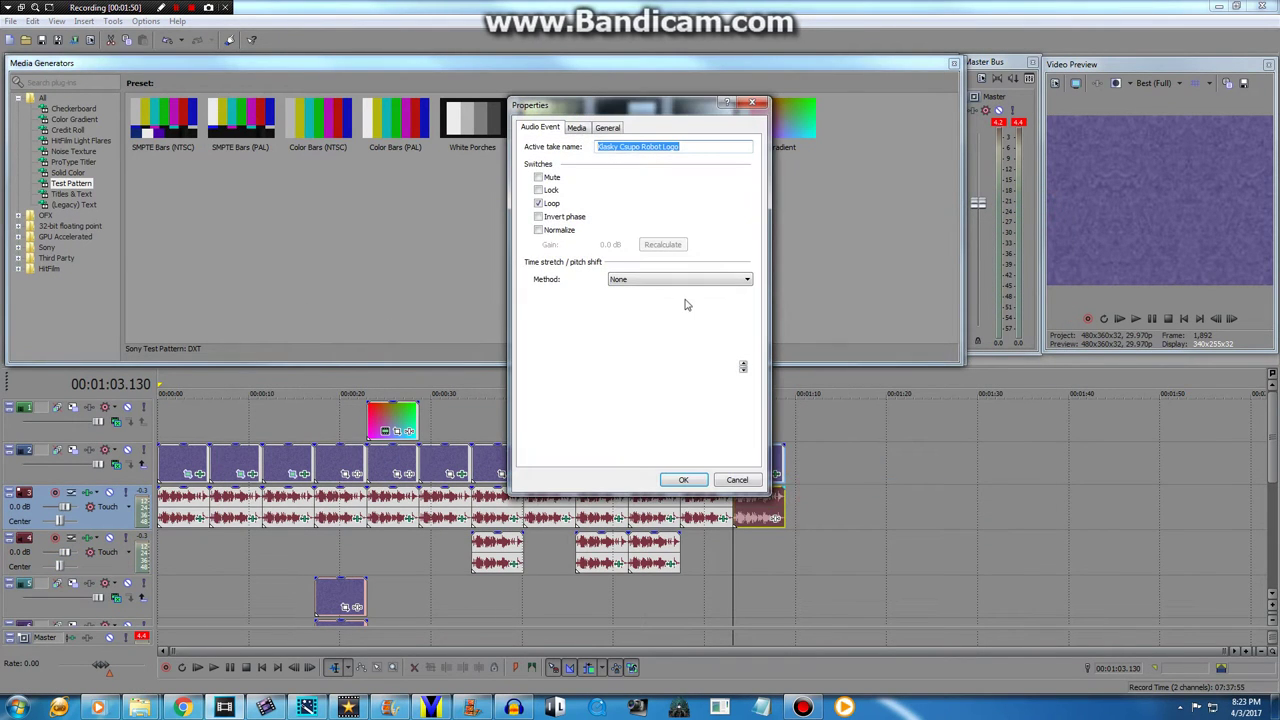
left_click(670, 281)
left_click(649, 297)
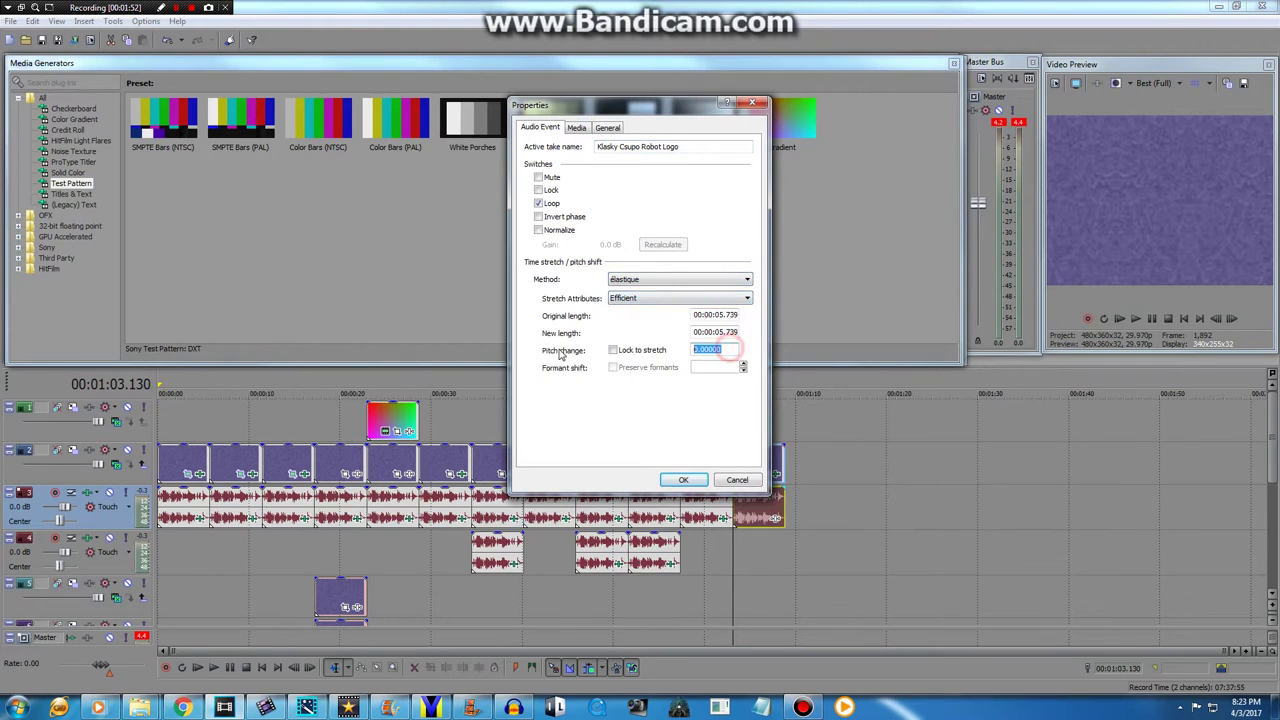
type("-6")
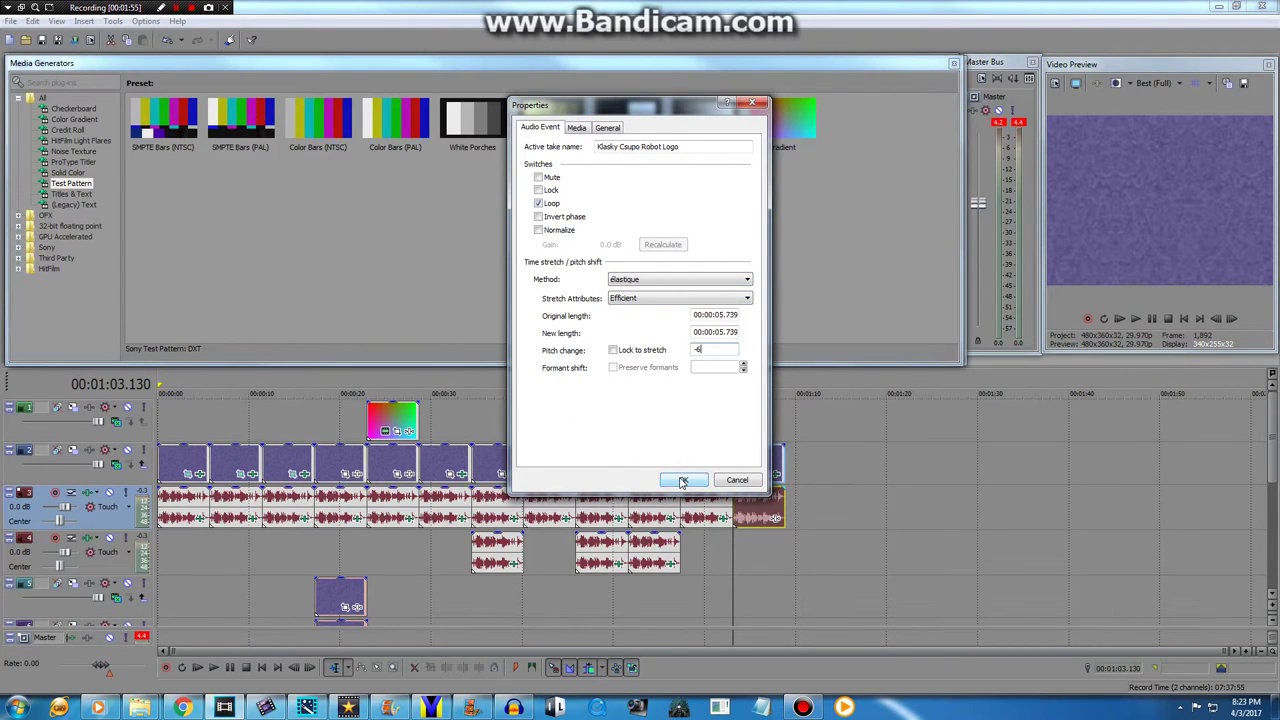
left_click(683, 481)
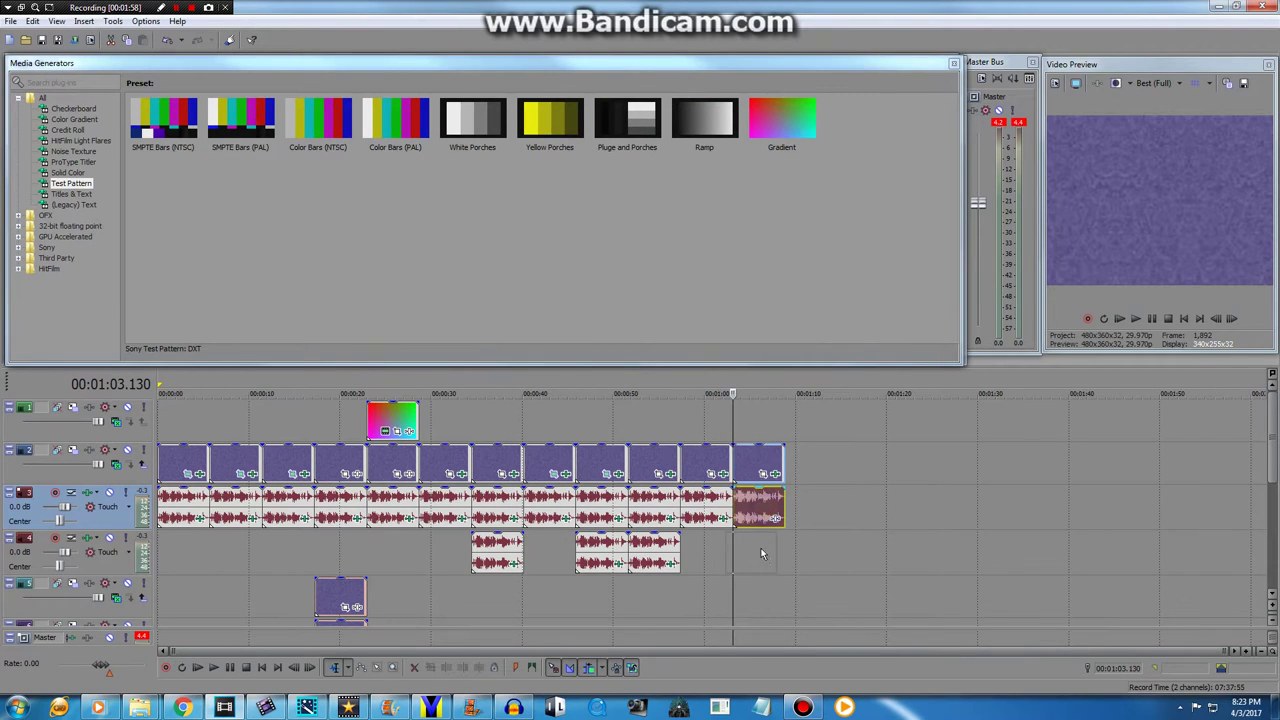
Copy the last audio event onto the audio track directly below and set the copy's pitch change to -13
left_click_drag(760, 510, 758, 560)
right_click(758, 563)
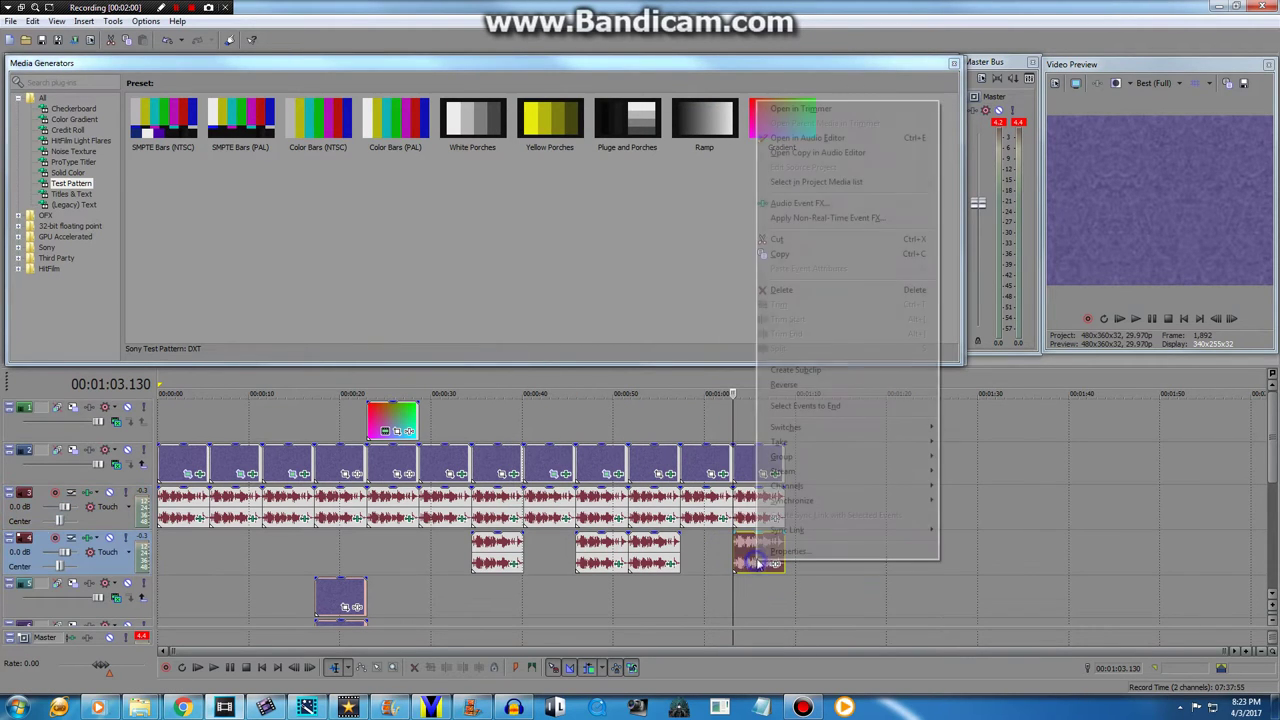
left_click(788, 551)
double_click(732, 349)
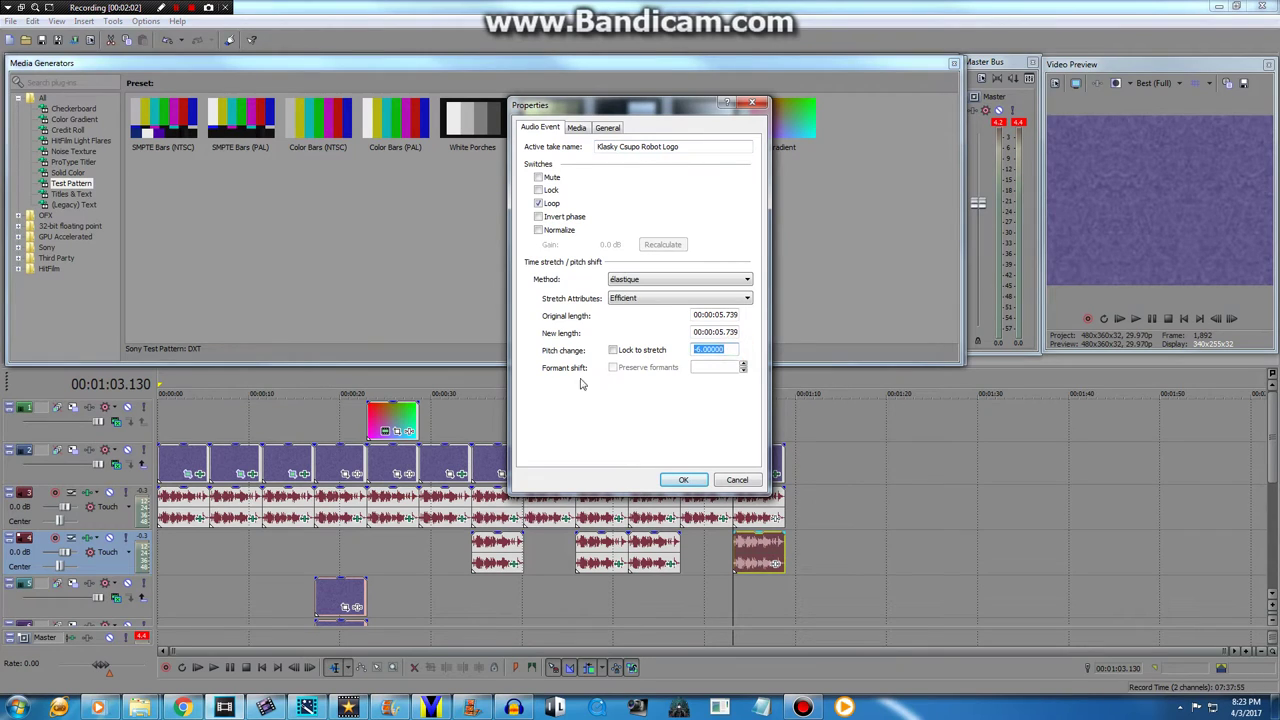
type("-13")
left_click(684, 480)
Preview the mirrored clip briefly, and switch to Windows Media Player to watch the reference video up to about 01:10
left_click(1135, 318)
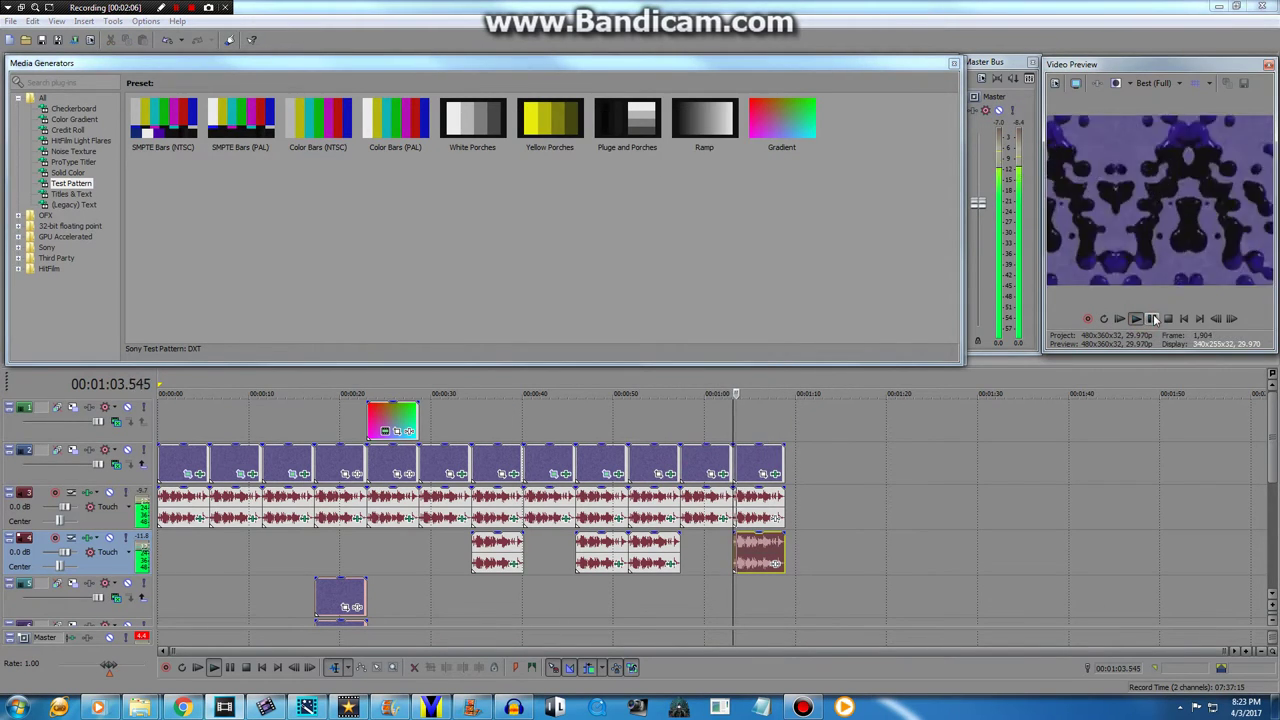
left_click(1152, 318)
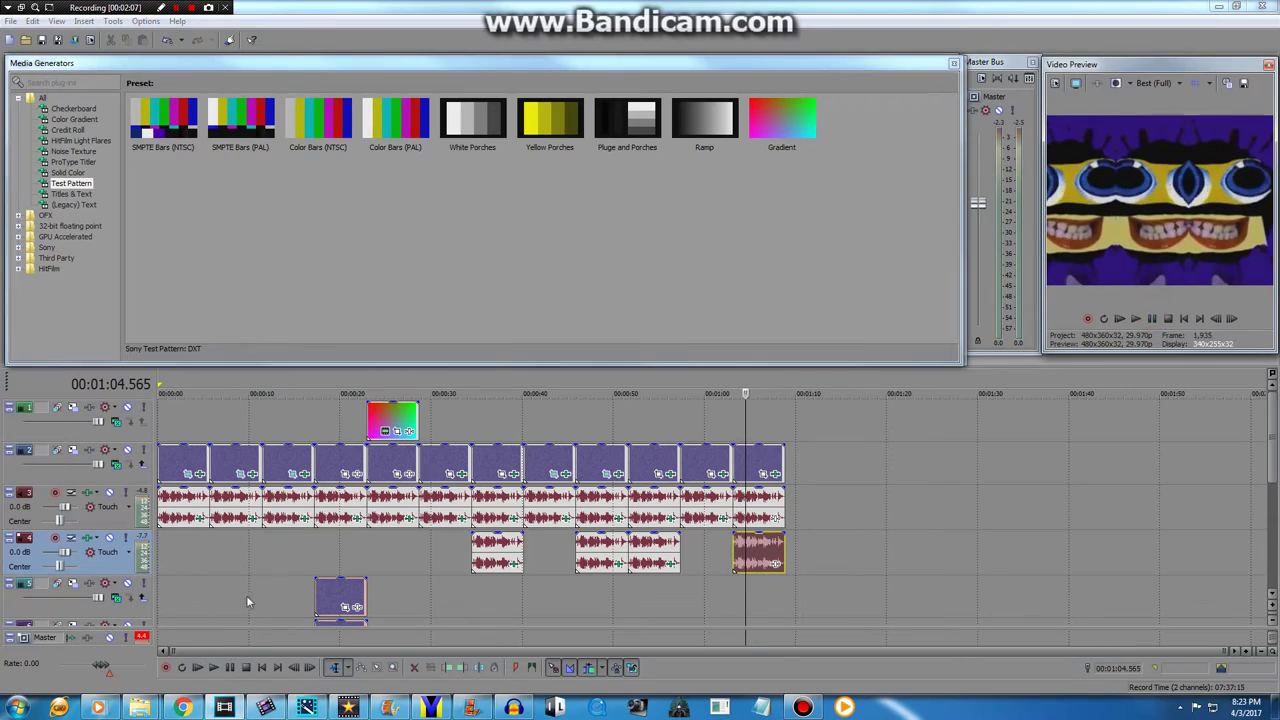
left_click(110, 710)
left_click(641, 670)
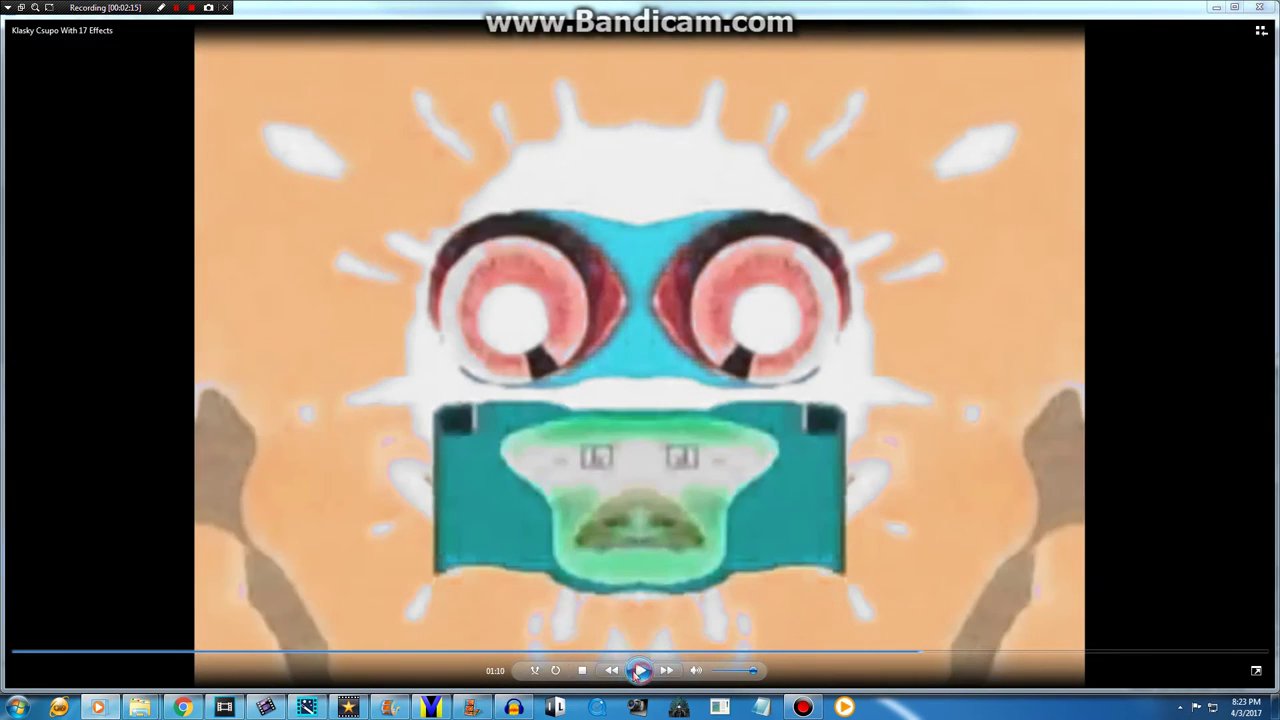
Switch back to Sony Vegas, add another plain Klasky Csupo logo clip directly after the last event, and place the playhead at its start
left_click(640, 670)
left_click(224, 707)
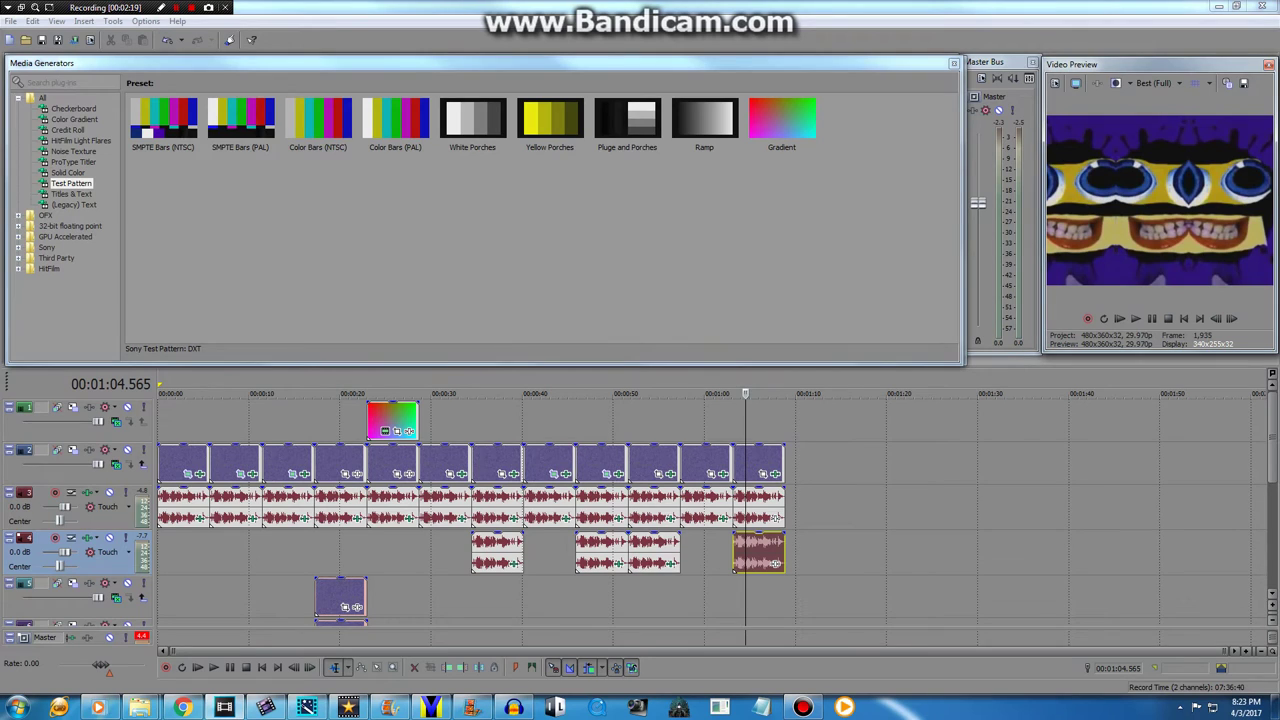
left_click_drag(750, 502, 802, 502)
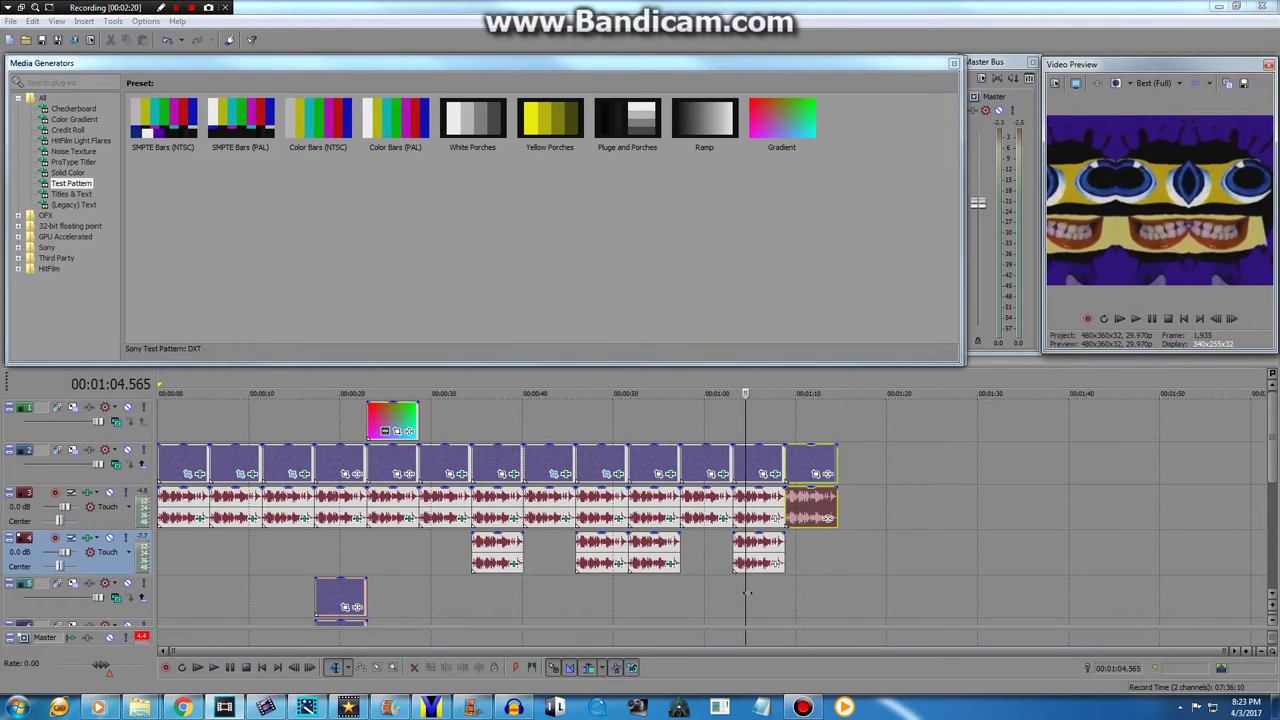
left_click_drag(746, 603, 782, 597)
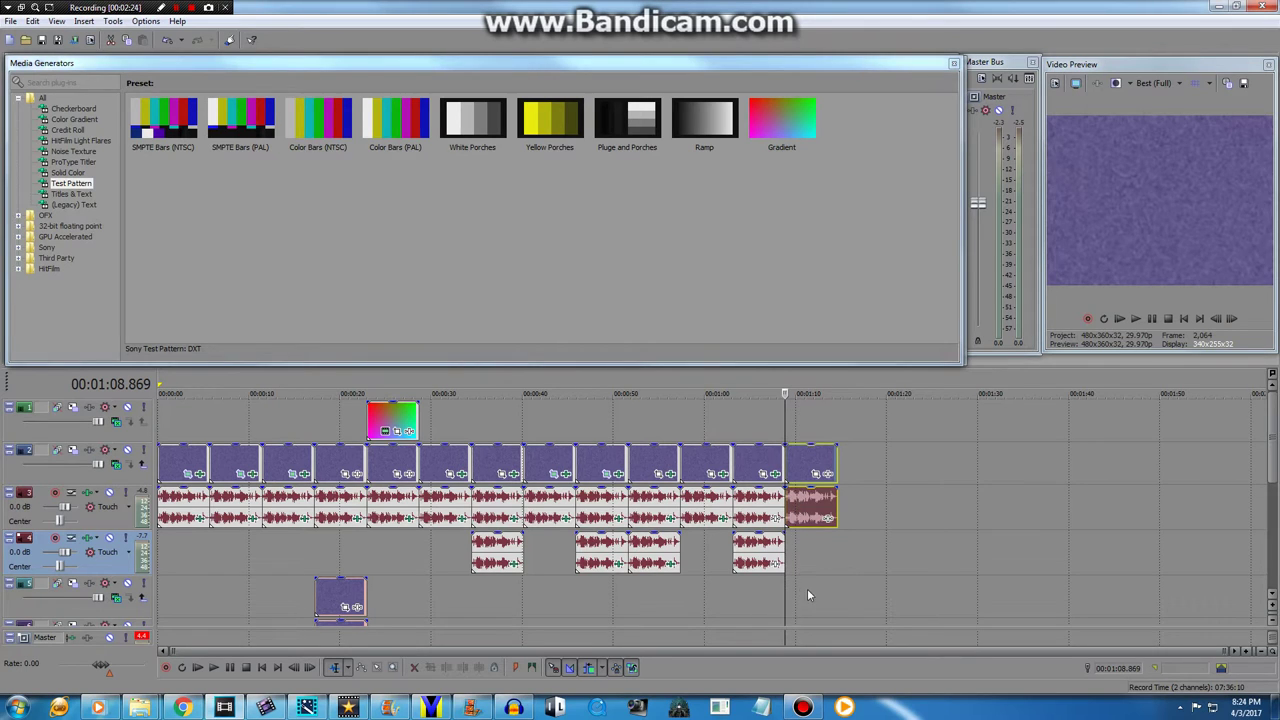
left_click_drag(785, 594, 826, 535)
left_click(828, 517)
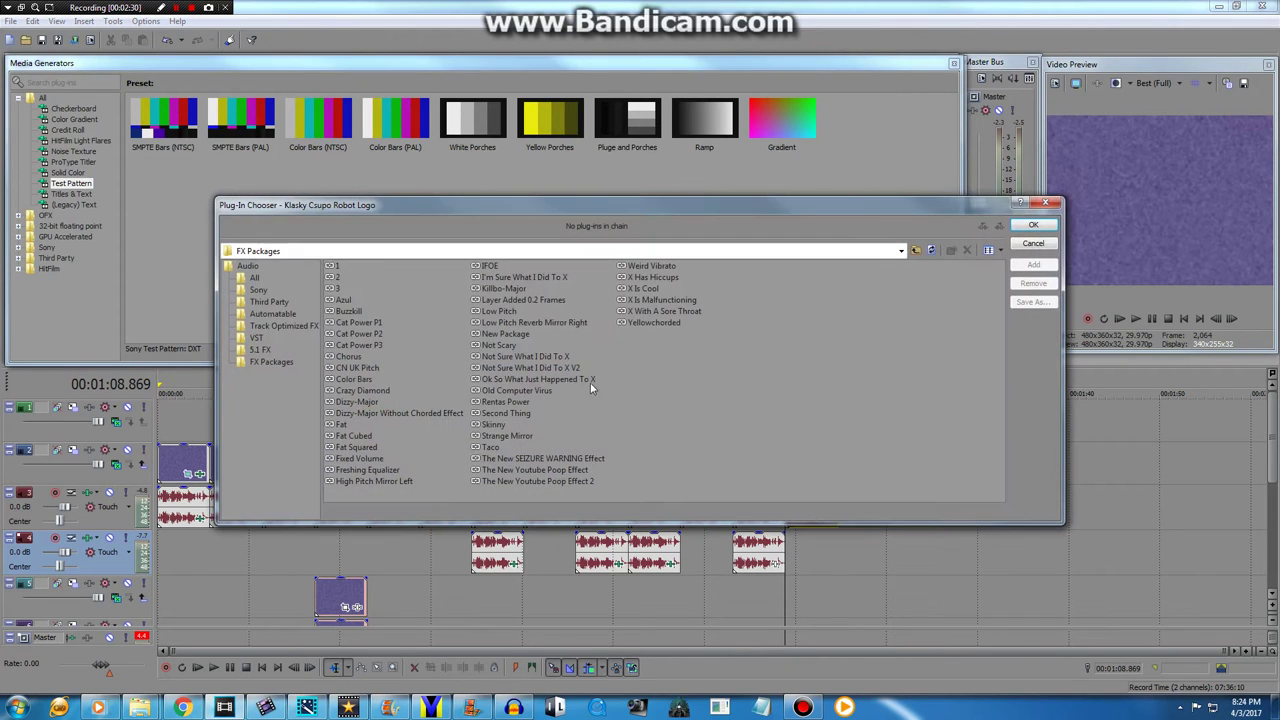
left_click(1043, 203)
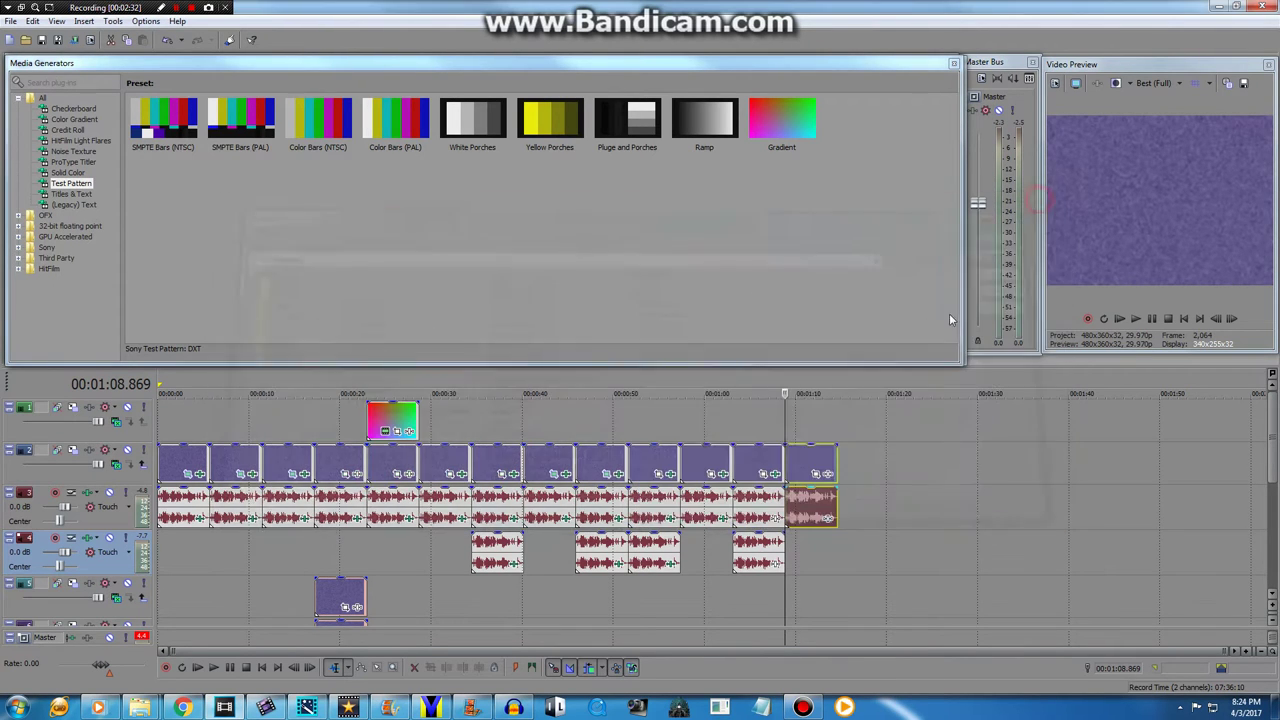
right_click(818, 554)
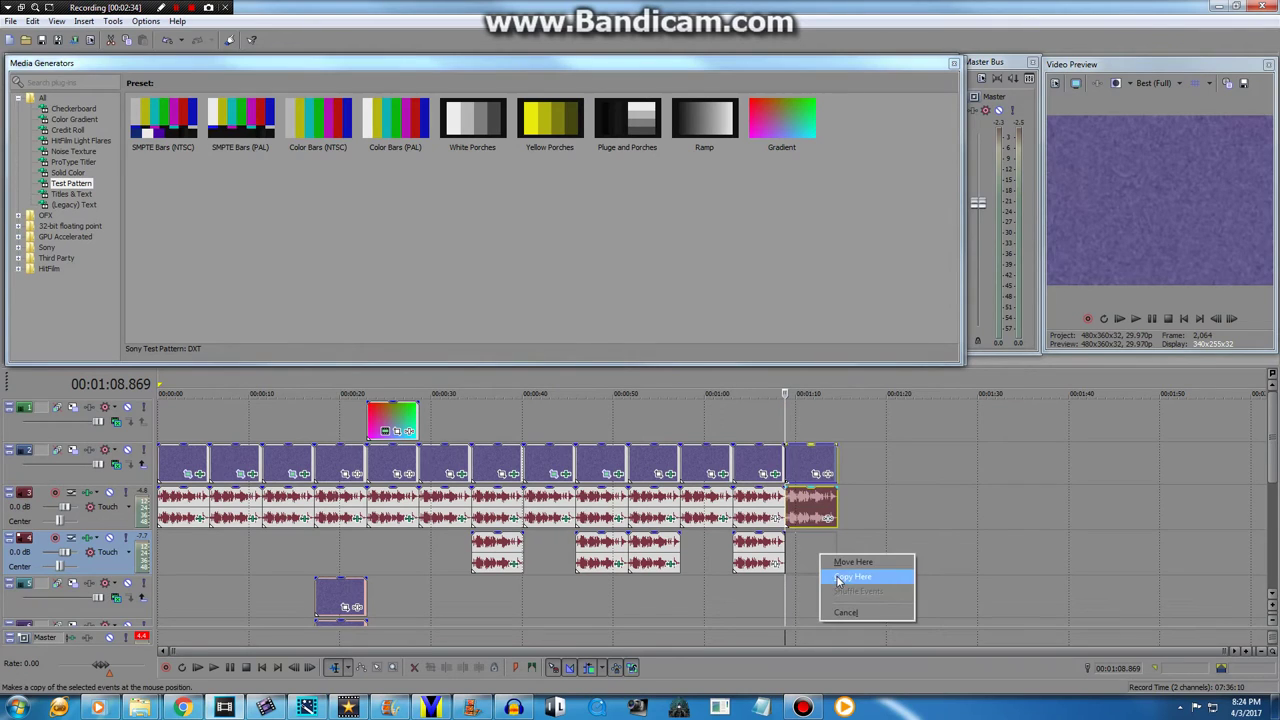
right_click(815, 516)
right_click(813, 511)
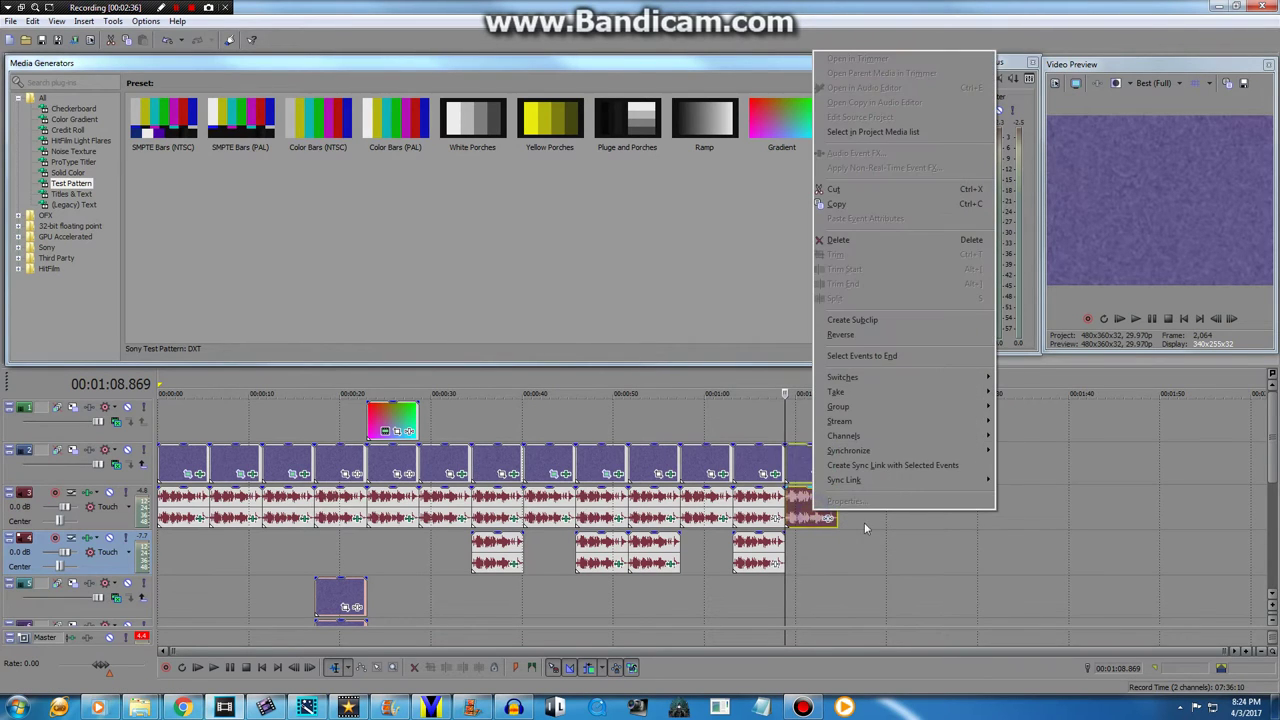
right_click(866, 523)
Copy the new clip's audio event onto the audio track directly below, aligned with the original
right_click(809, 507)
left_click(807, 513)
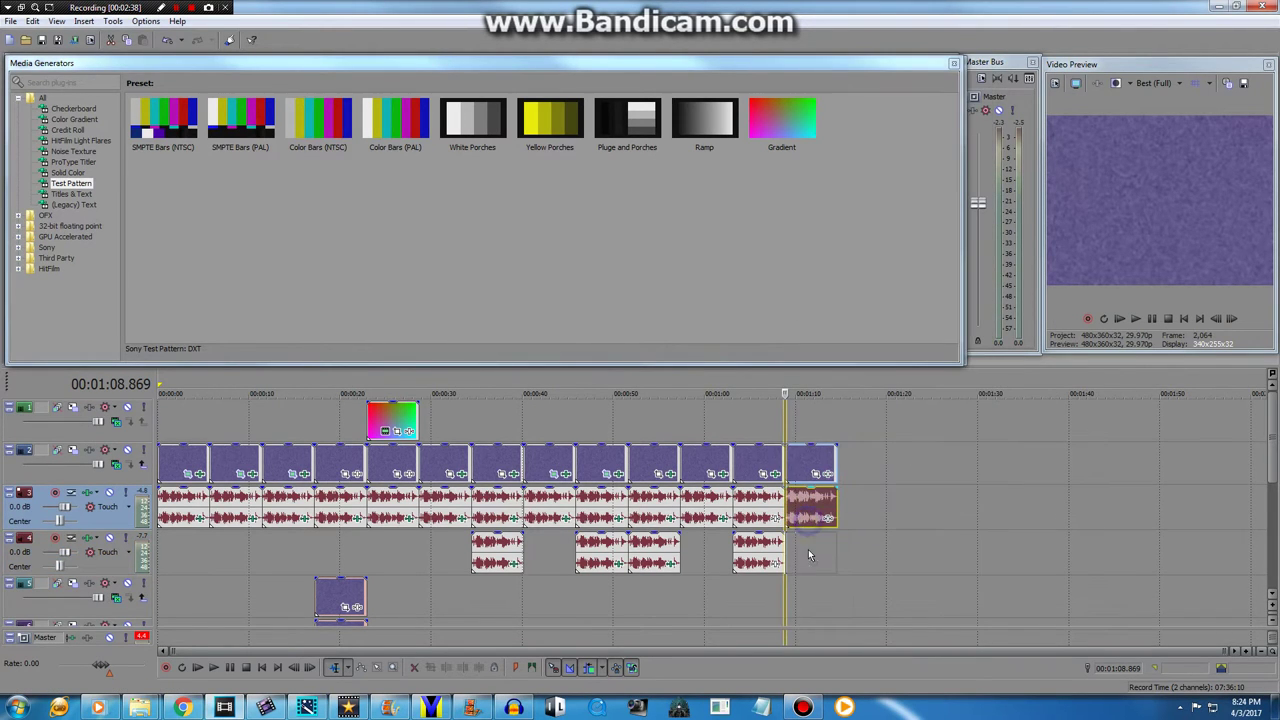
right_click(809, 549)
left_click(823, 572)
Set the copied audio event's time stretch method to élastique and edit its pitch change
right_click(812, 561)
left_click(821, 557)
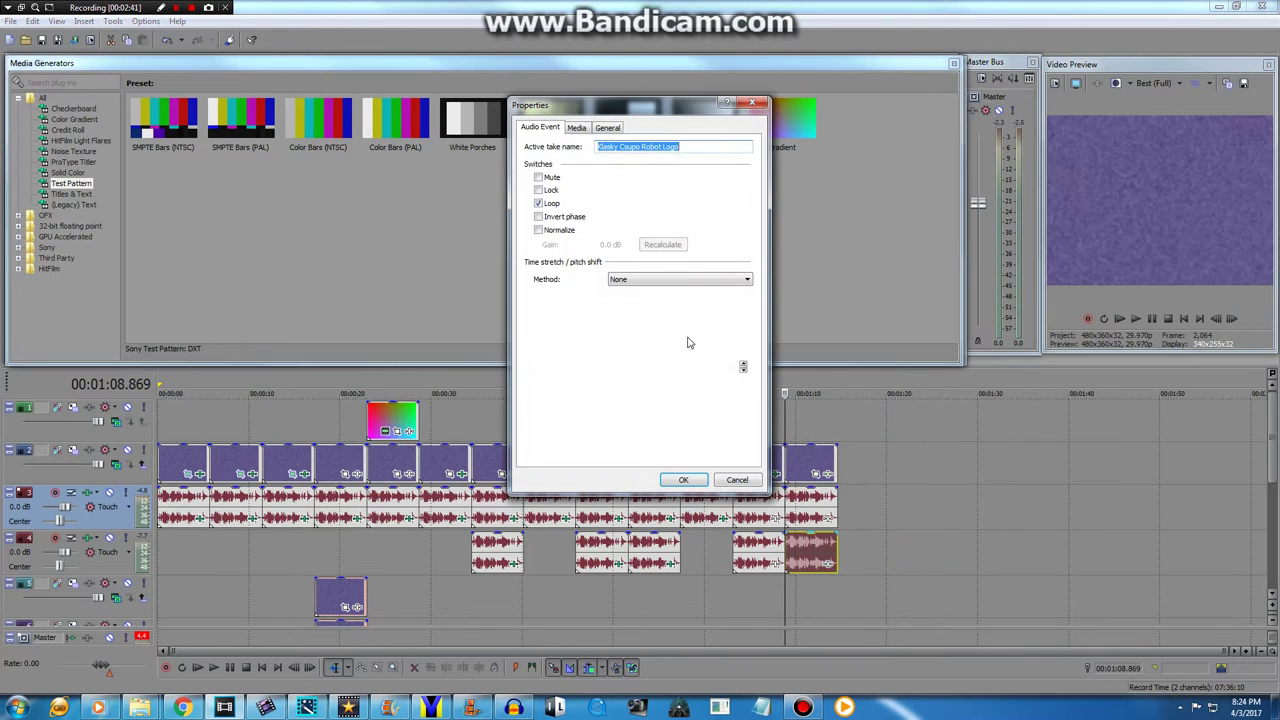
left_click(677, 280)
left_click(649, 296)
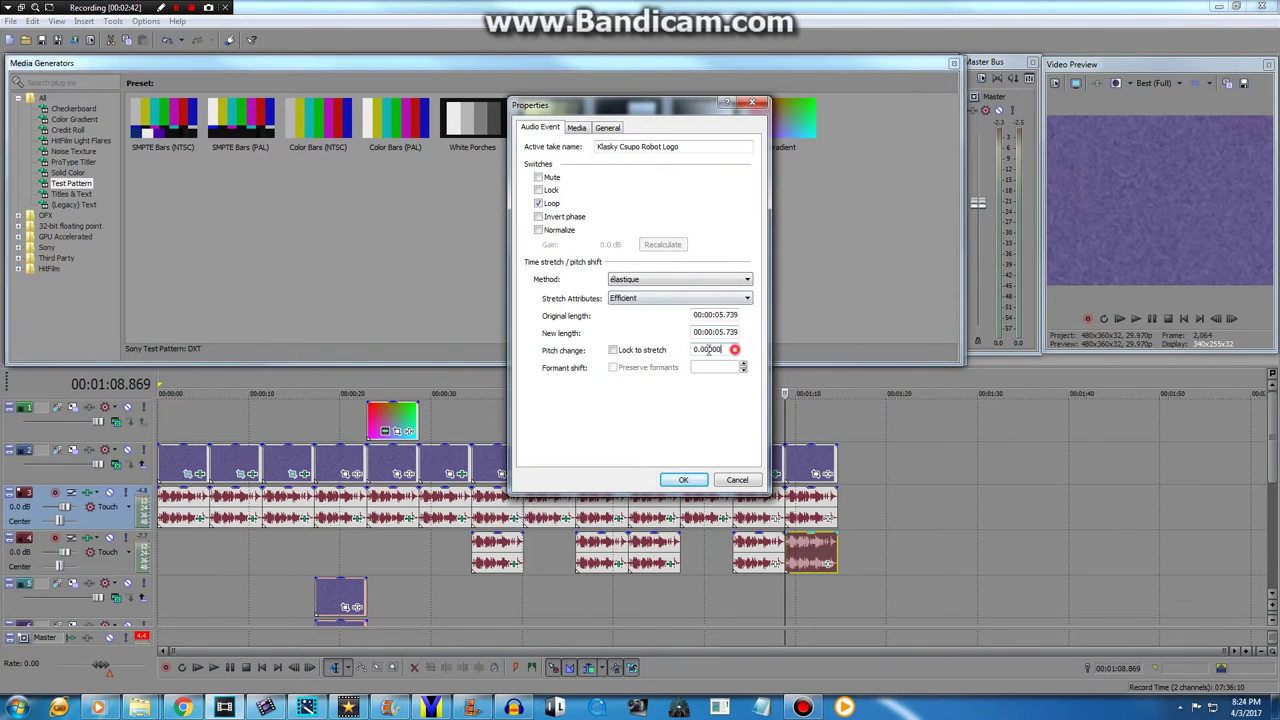
double_click(709, 349)
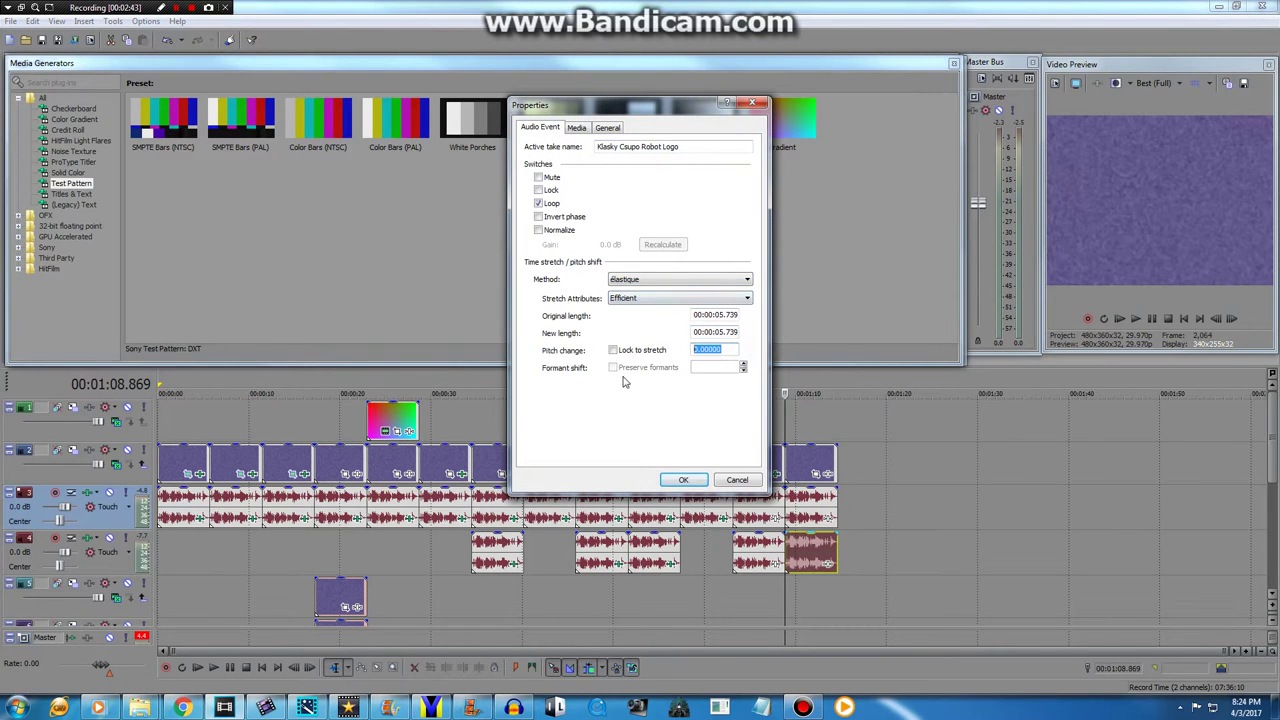
left_click(672, 479)
Apply the G-Major 16 Pitch Mirror Left filter package to the new video event and review its HSL Adjust and Mirror effects
left_click(828, 474)
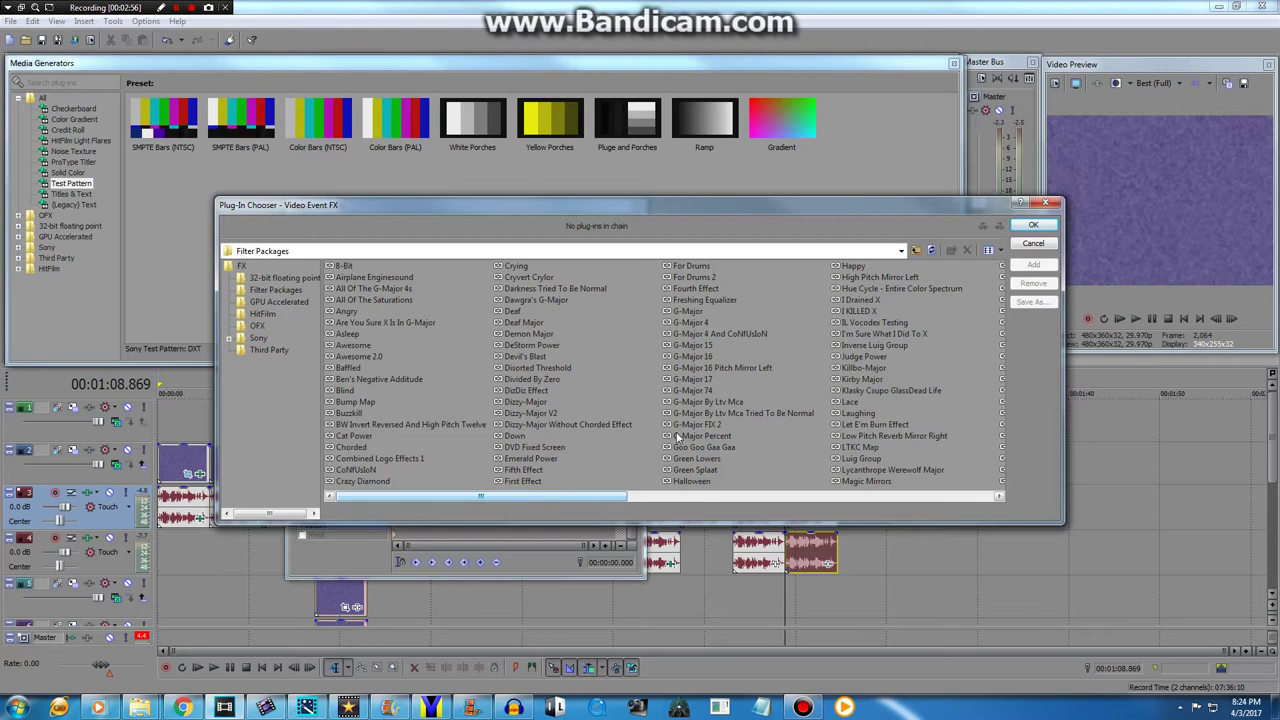
left_click(880, 288)
left_click(878, 277)
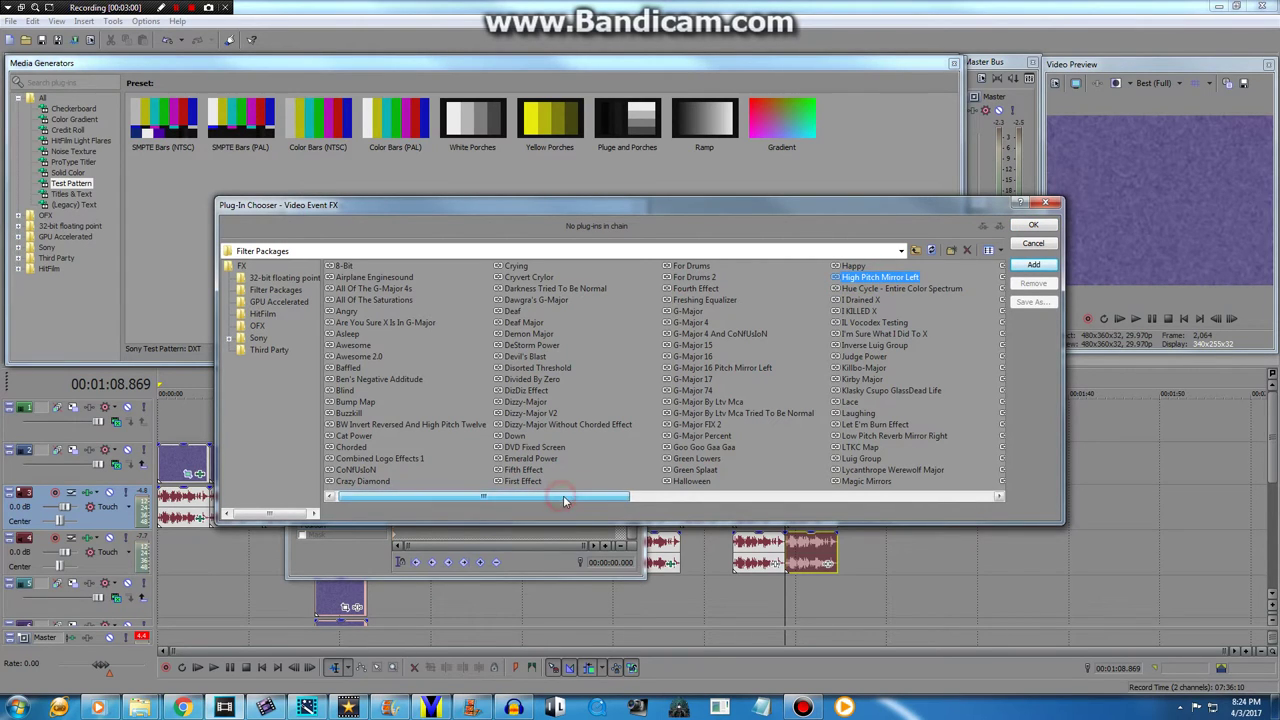
double_click(716, 367)
left_click(1033, 225)
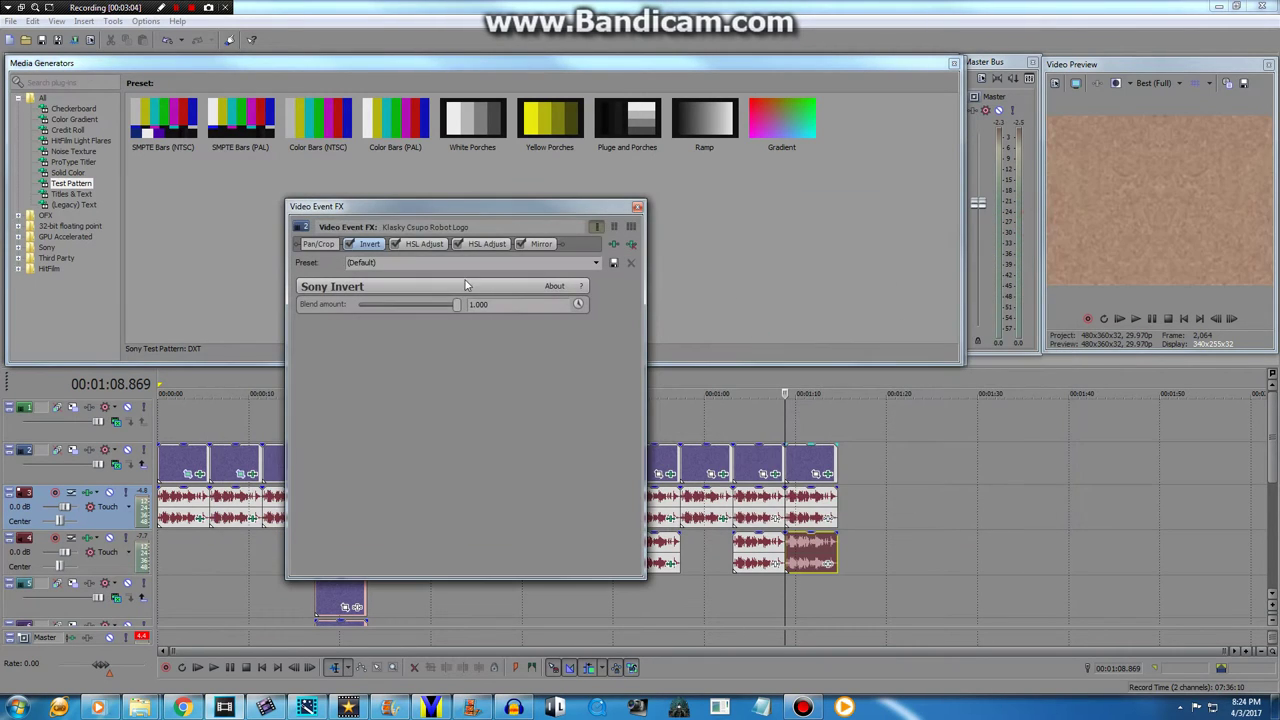
left_click(420, 250)
left_click(490, 248)
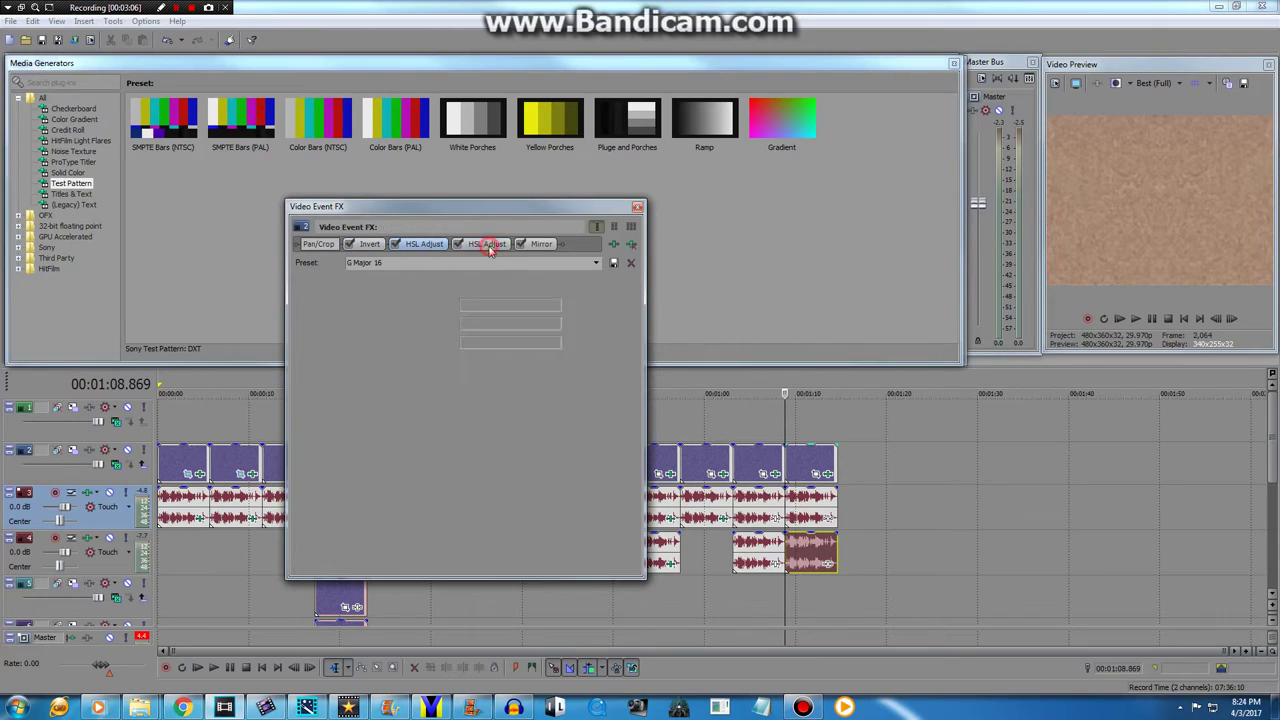
left_click(541, 246)
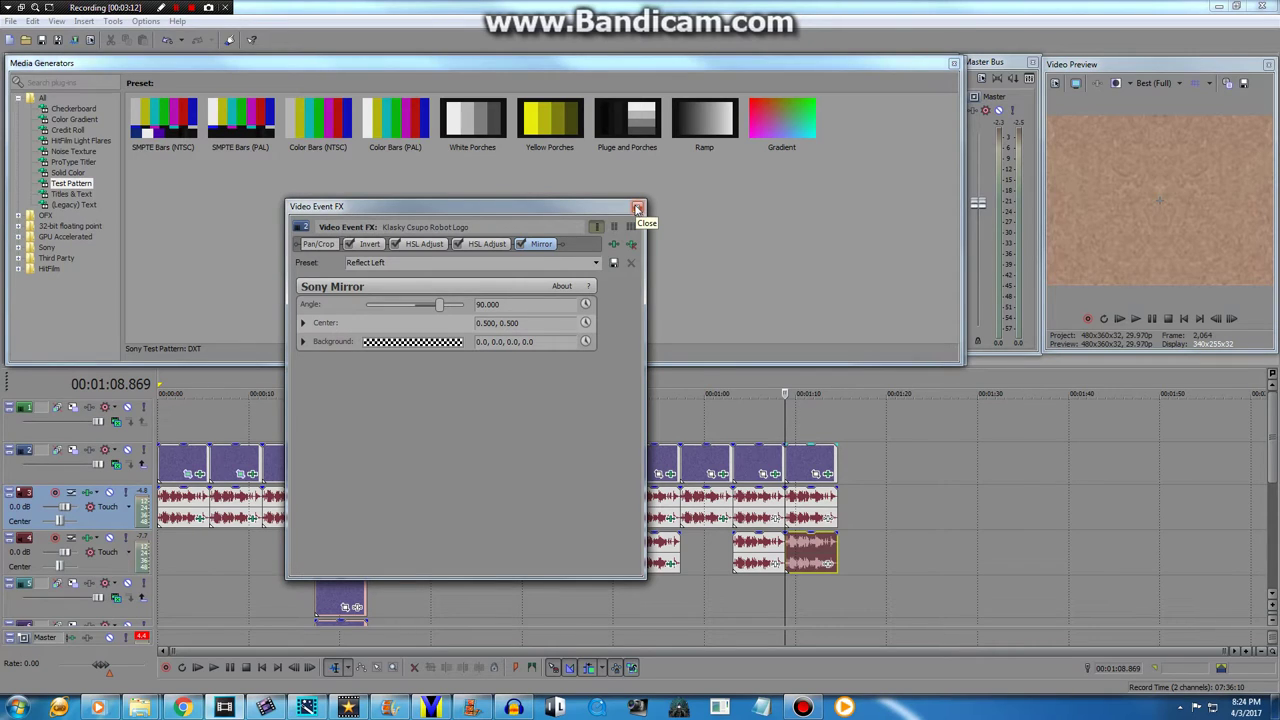
left_click(433, 249)
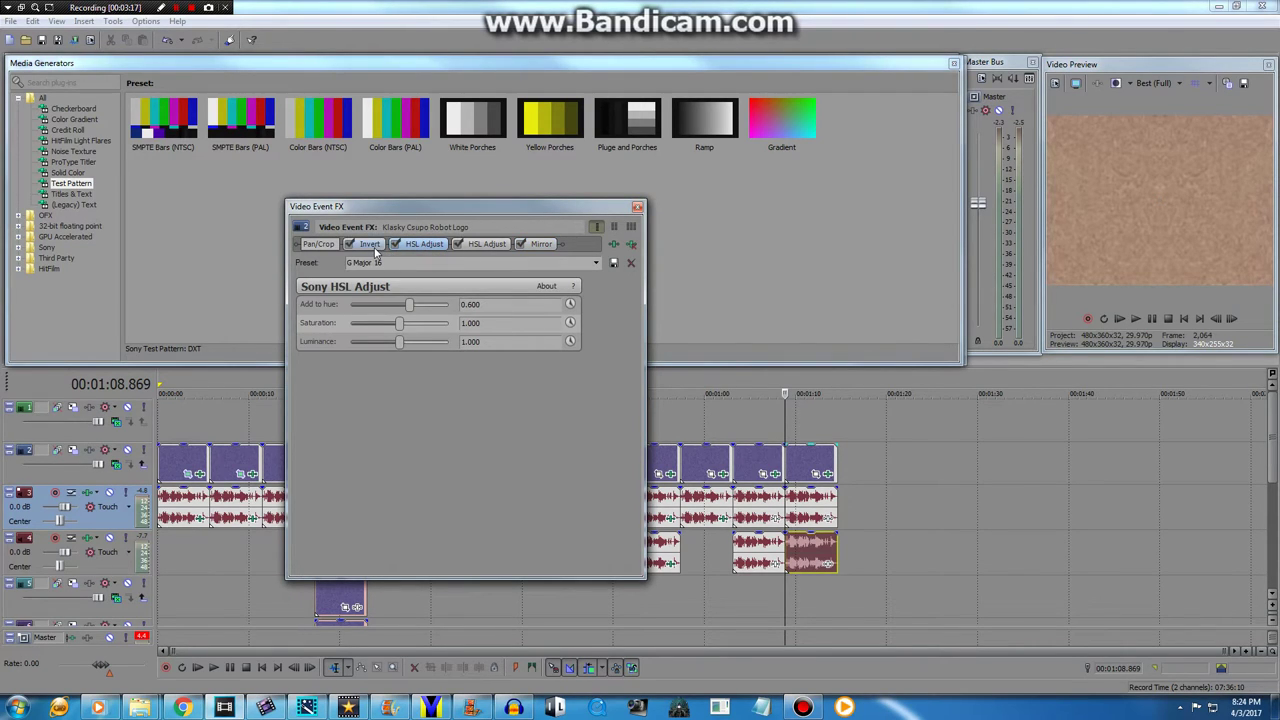
left_click(498, 246)
left_click(638, 208)
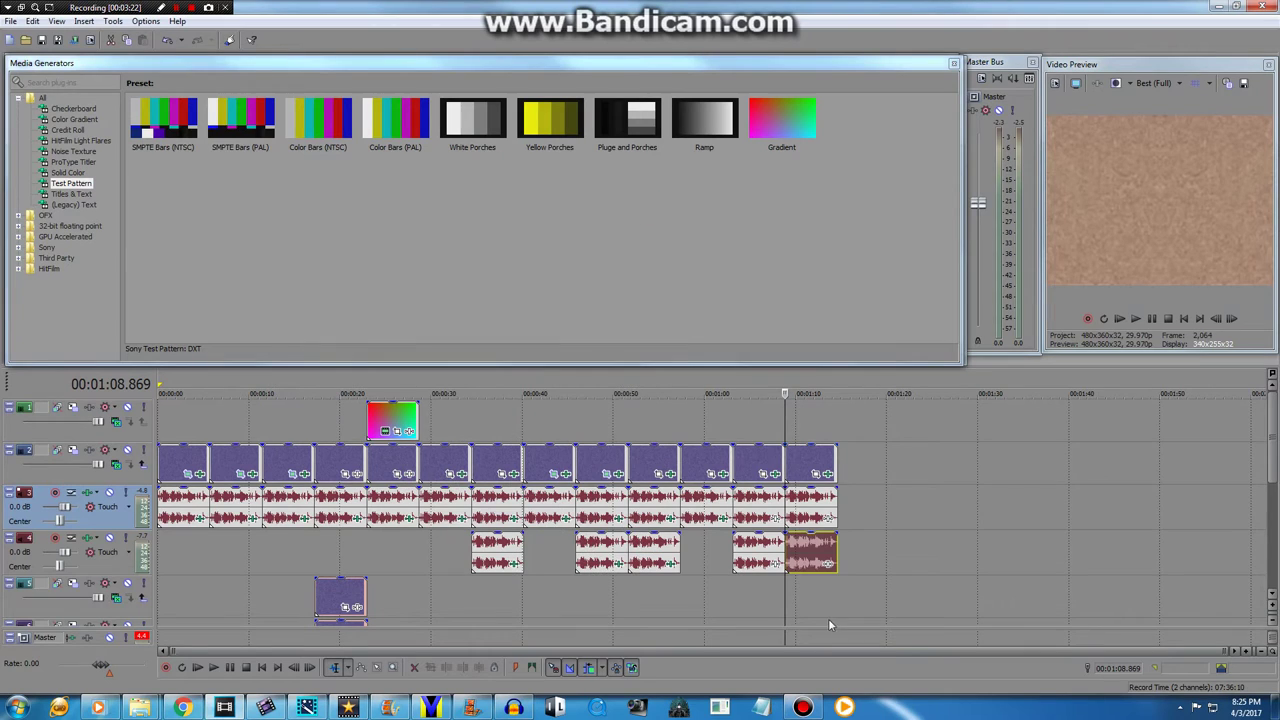
Add another plain logo clip directly after the last event and place the playhead at its start, 00:01:14.608
mouse_move(786, 604)
left_mouse_down()
mouse_move(805, 590)
mouse_move(788, 592)
left_mouse_up()
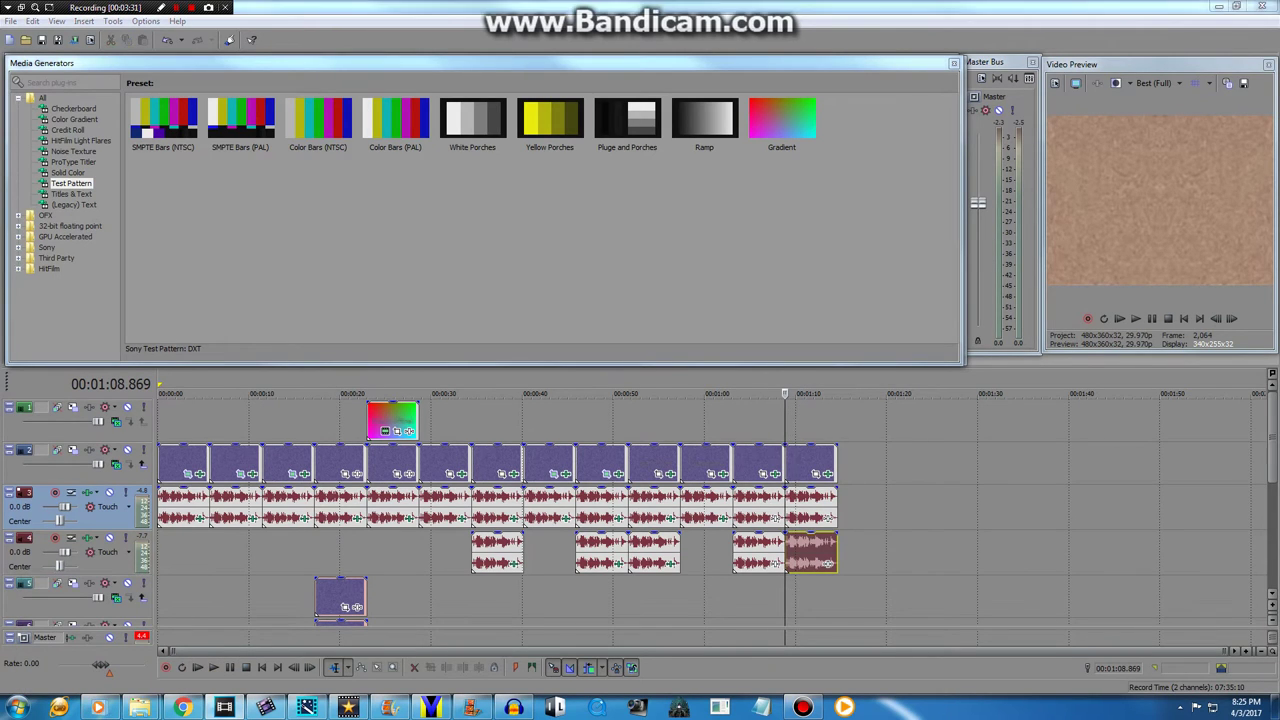
left_click_drag(828, 563, 866, 492)
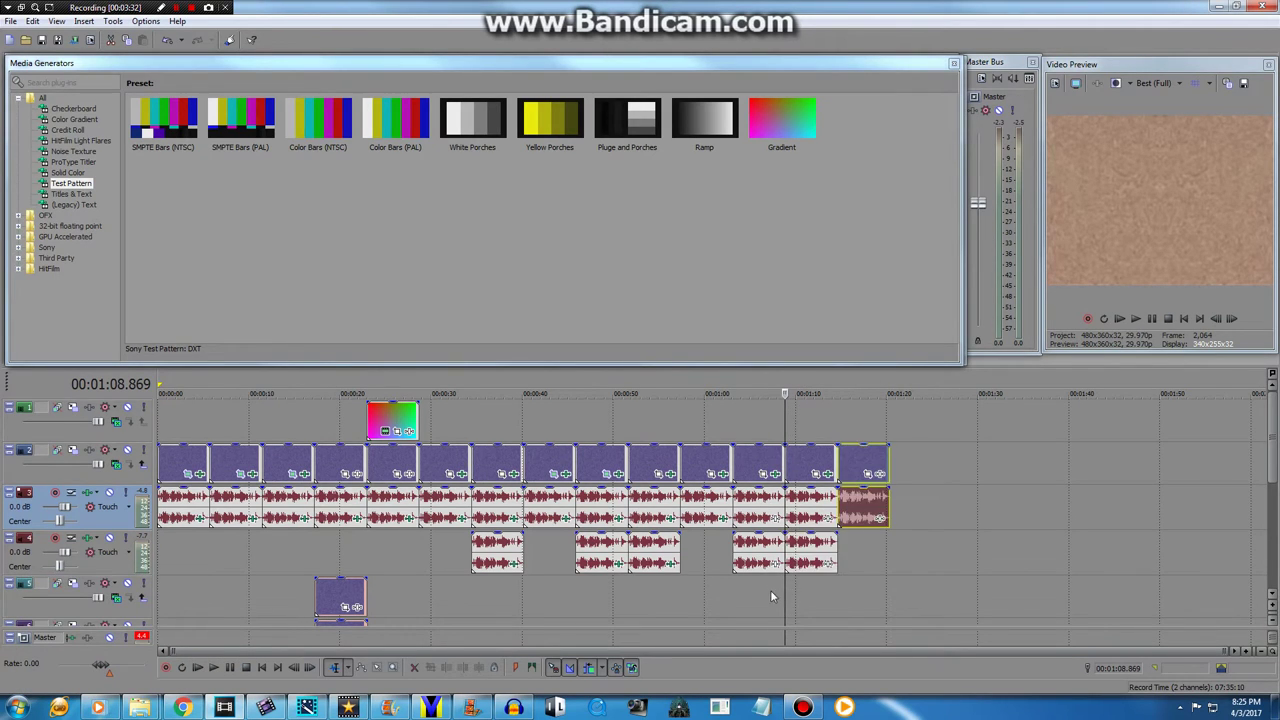
left_click_drag(784, 604, 838, 595)
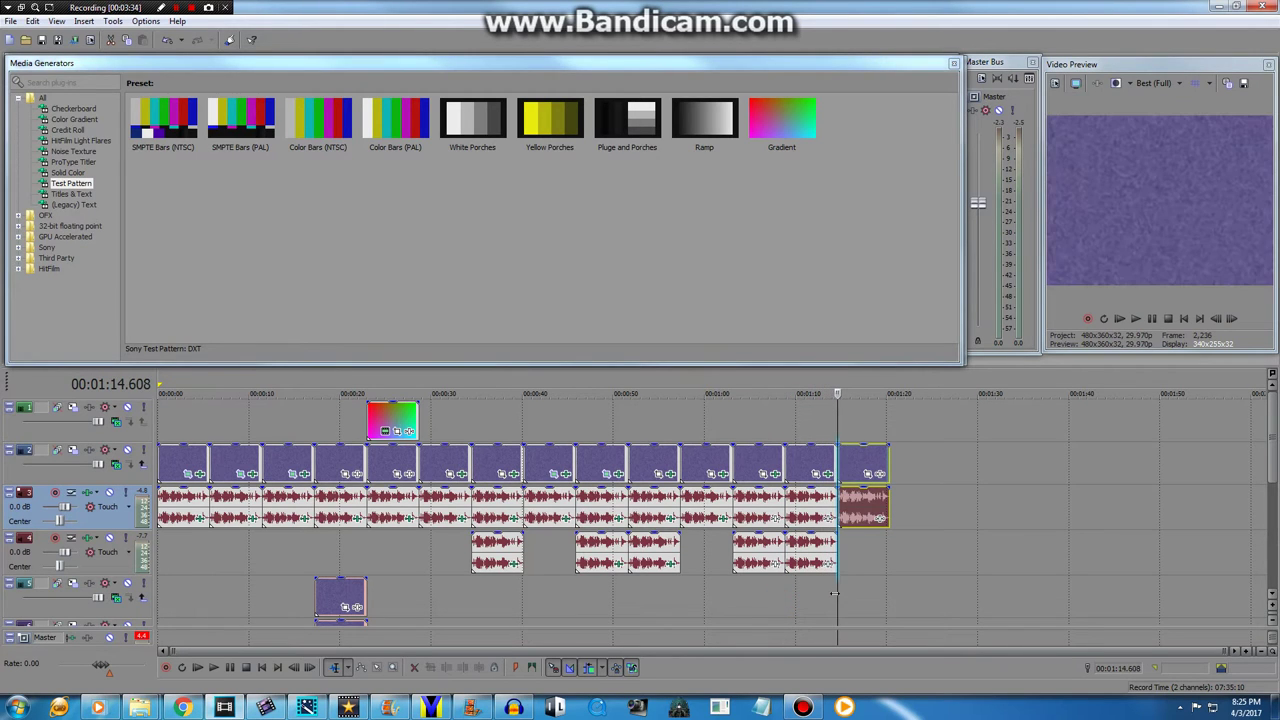
Apply the Cryvert Crylor filter package to the last video event and review its Color Corrector (Secondary) and Wave effects
left_click(879, 473)
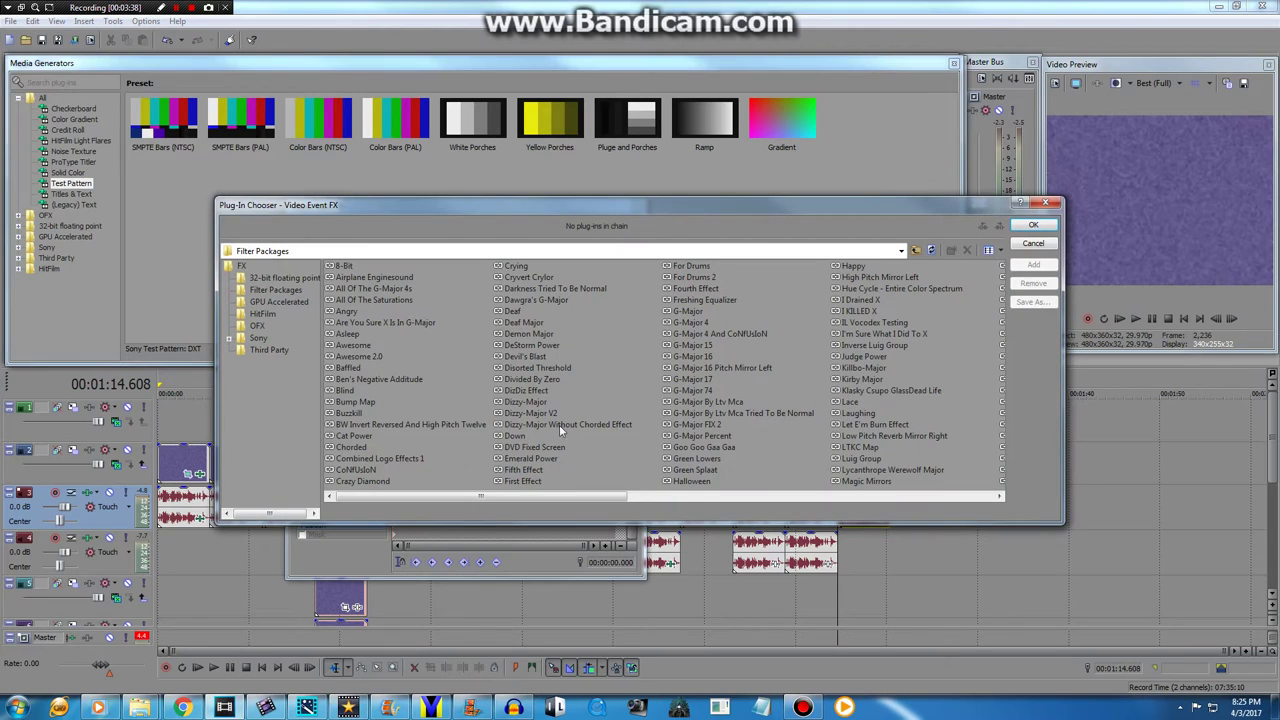
left_click_drag(462, 502, 520, 497)
left_click_drag(502, 447, 457, 414)
double_click(522, 278)
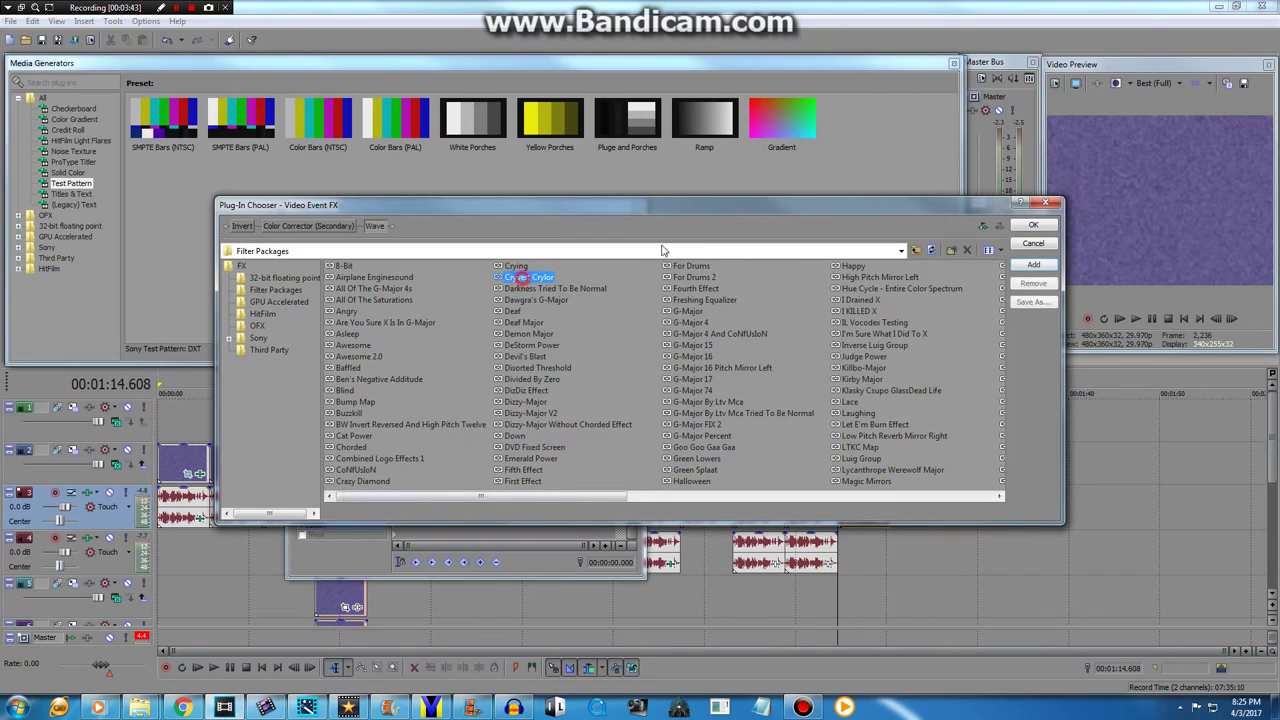
left_click(1016, 228)
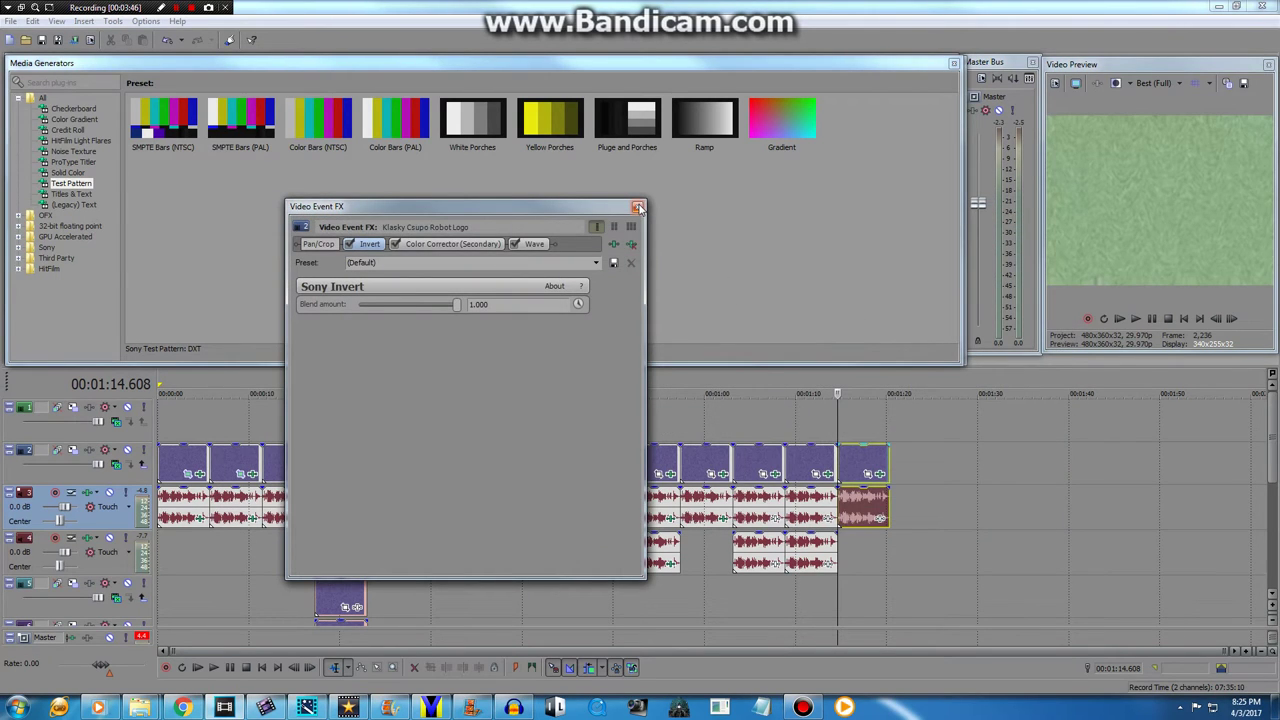
left_click(472, 245)
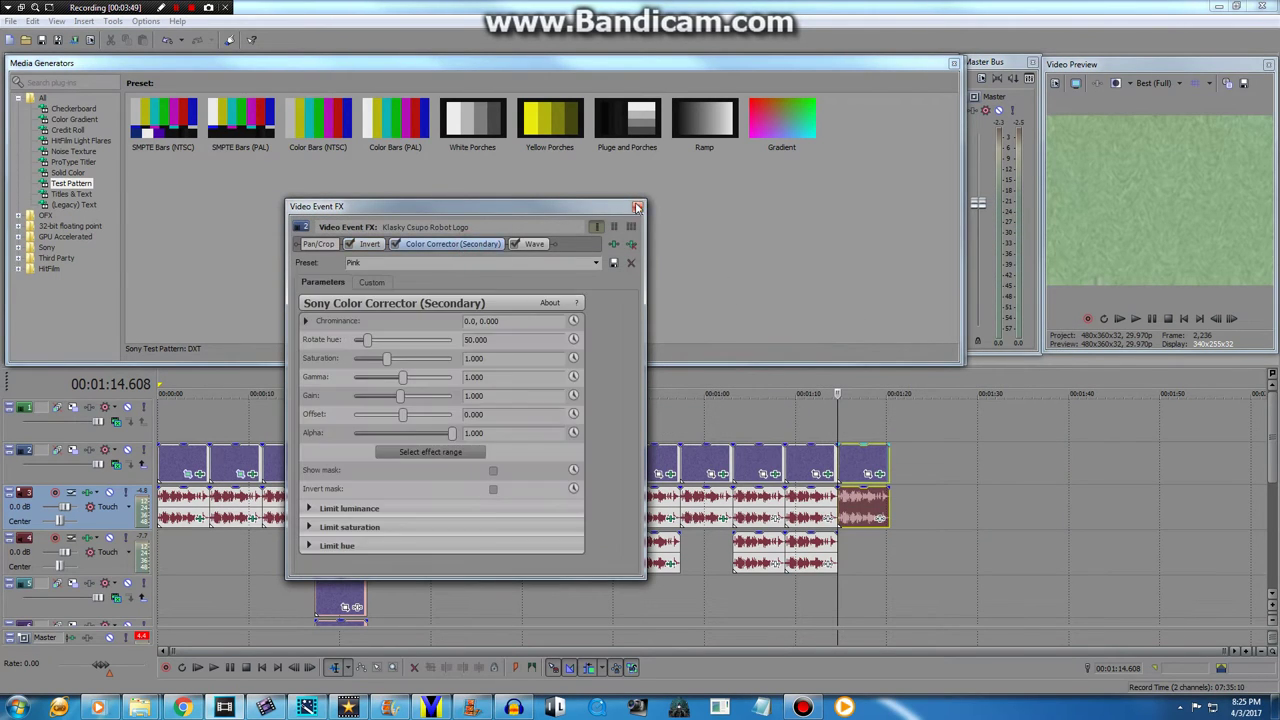
left_click(536, 245)
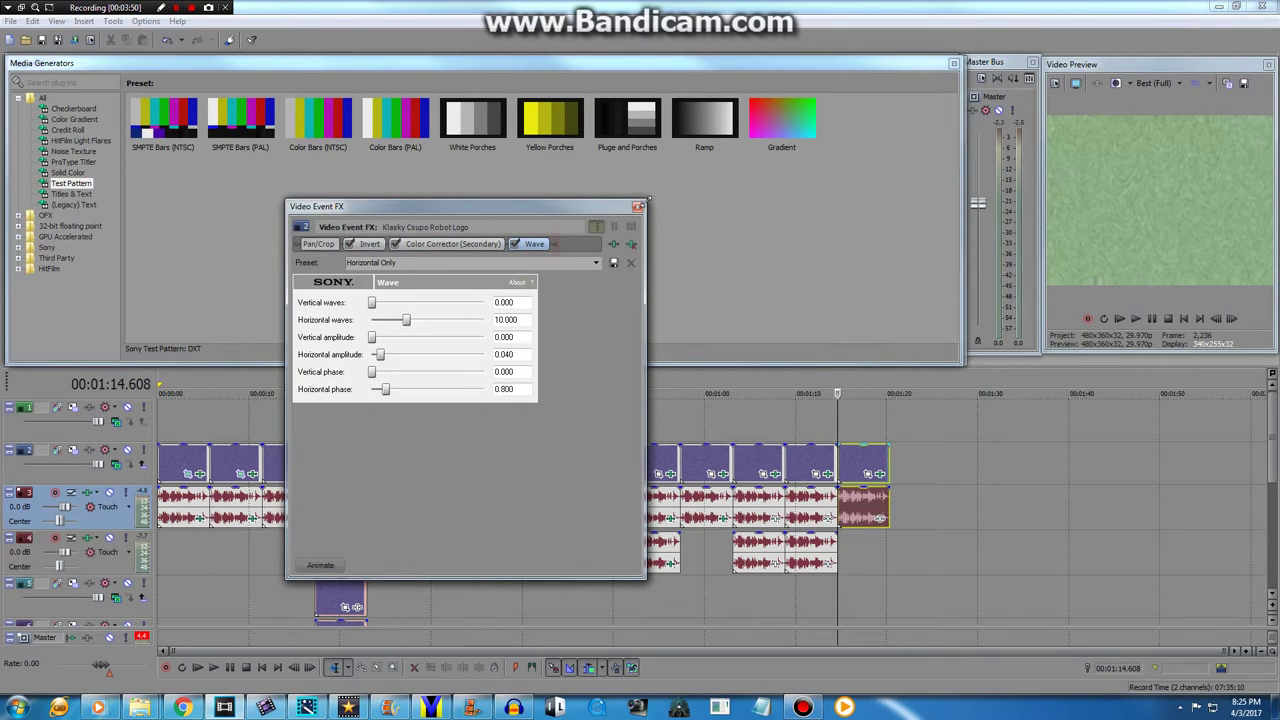
left_click(639, 208)
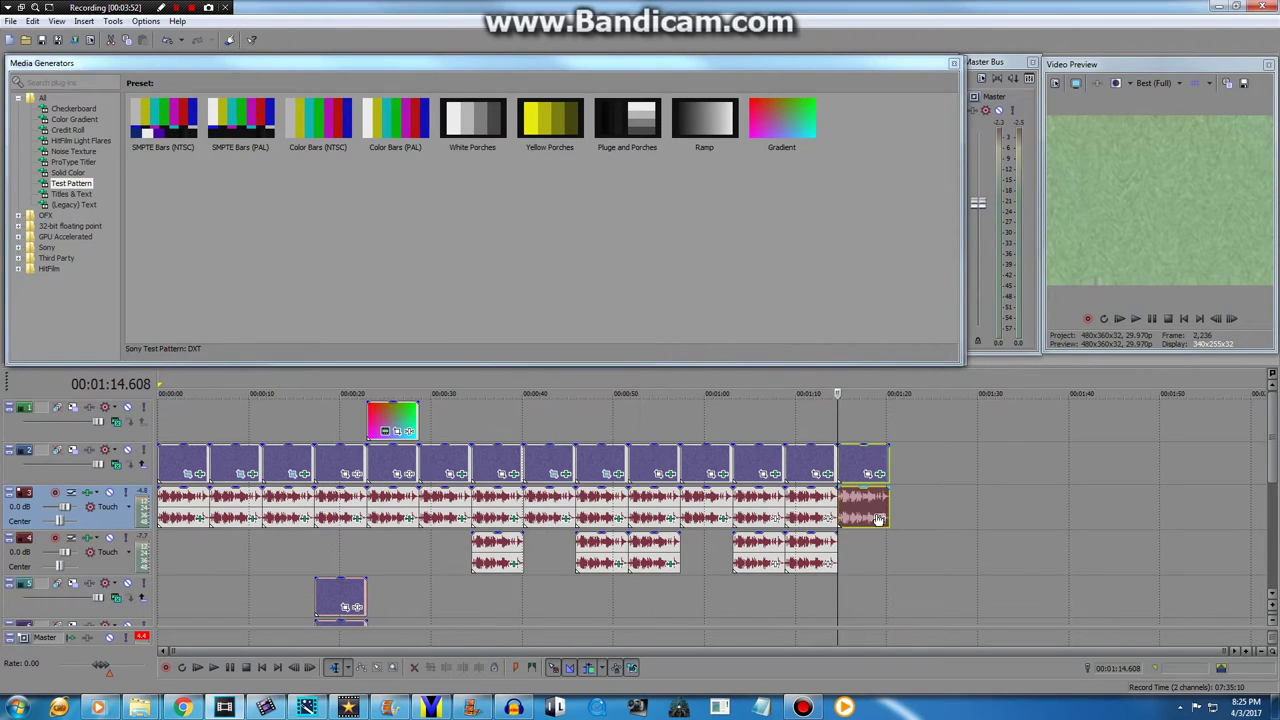
Set the last audio event's time stretch method to élastique with a pitch change of -5
right_click(898, 512)
left_click(918, 494)
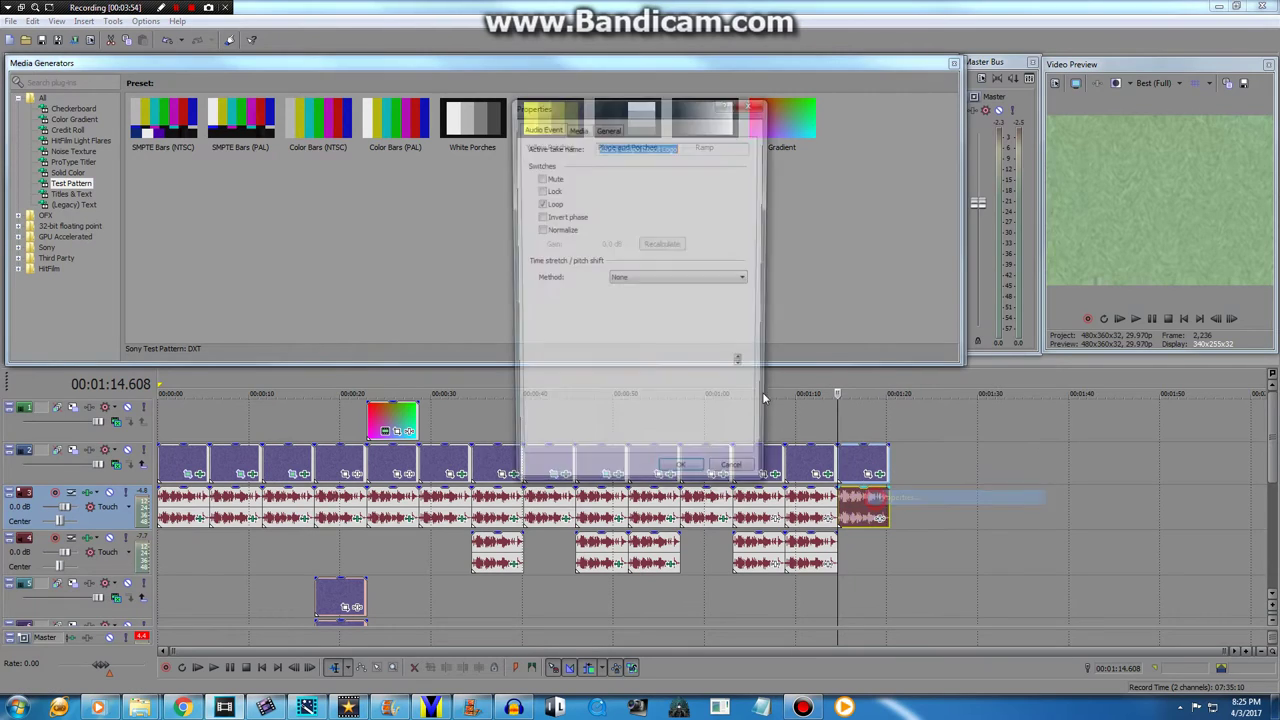
left_click(669, 282)
left_click(651, 293)
left_click(726, 349)
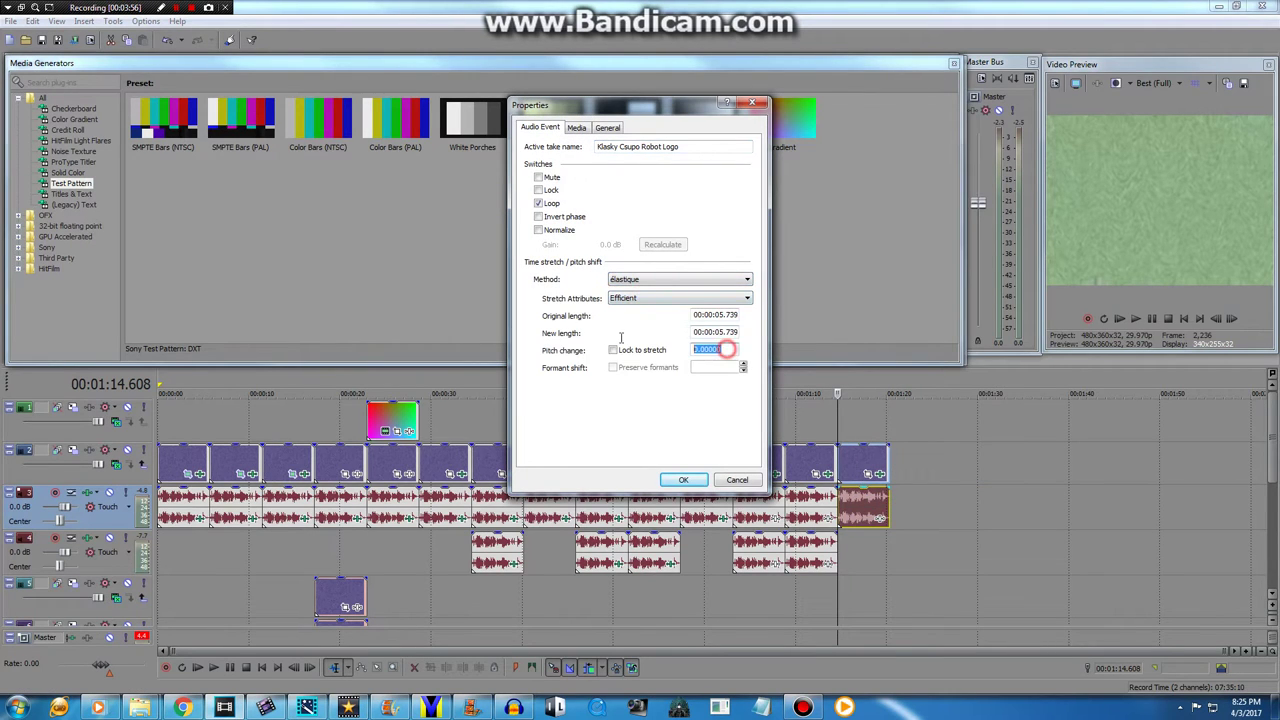
type("-5")
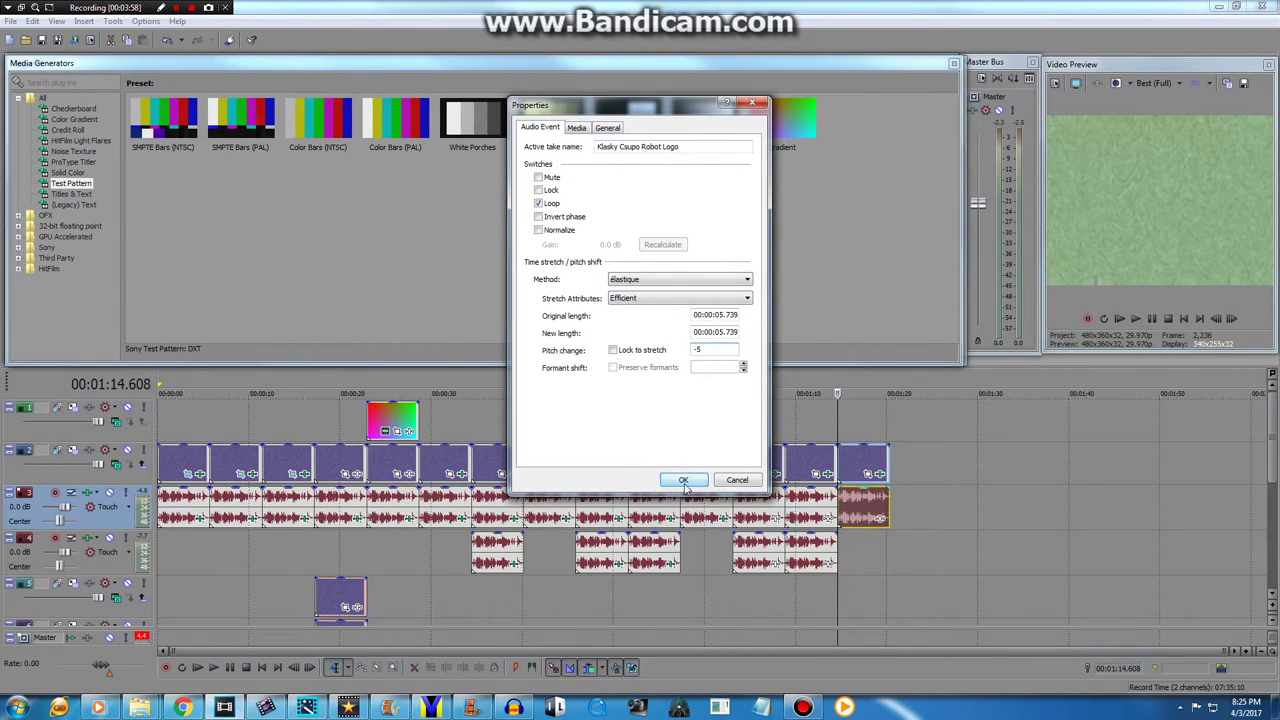
left_click(683, 480)
Copy the last audio event onto the audio track directly below and set the copy's pitch change to -10
right_click(857, 558)
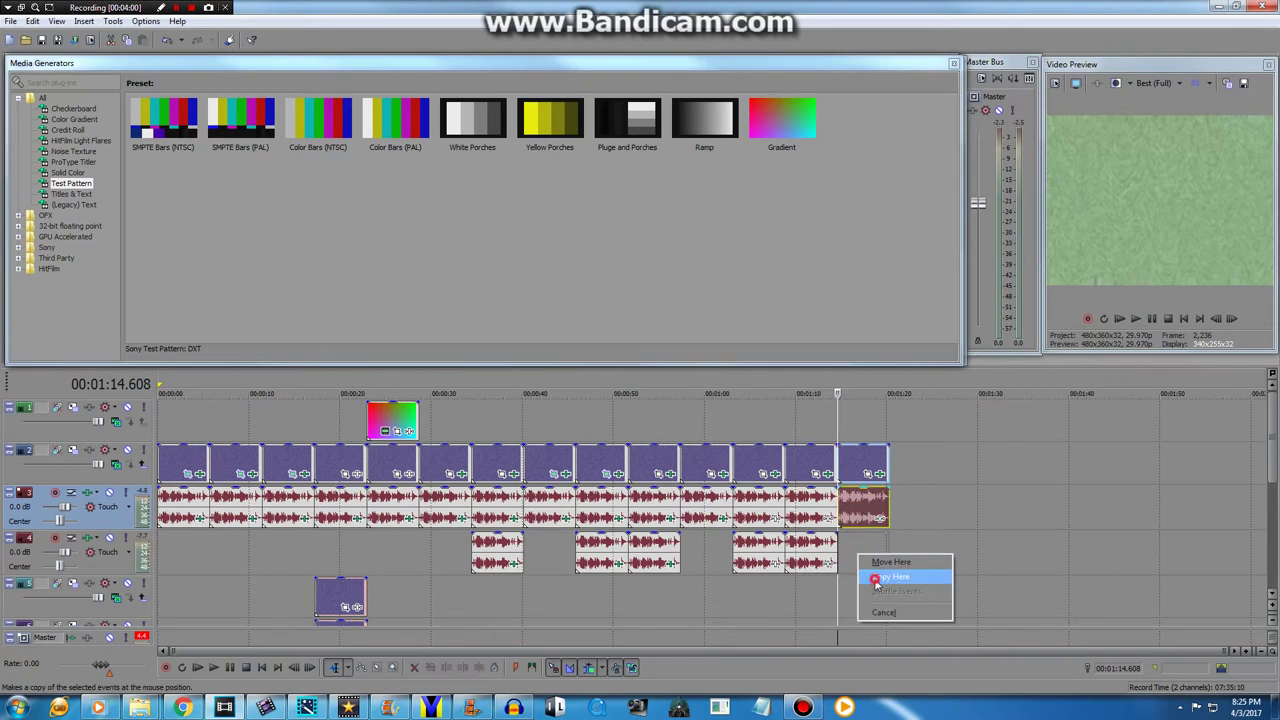
left_click(877, 580)
right_click(866, 565)
left_click(885, 557)
double_click(727, 352)
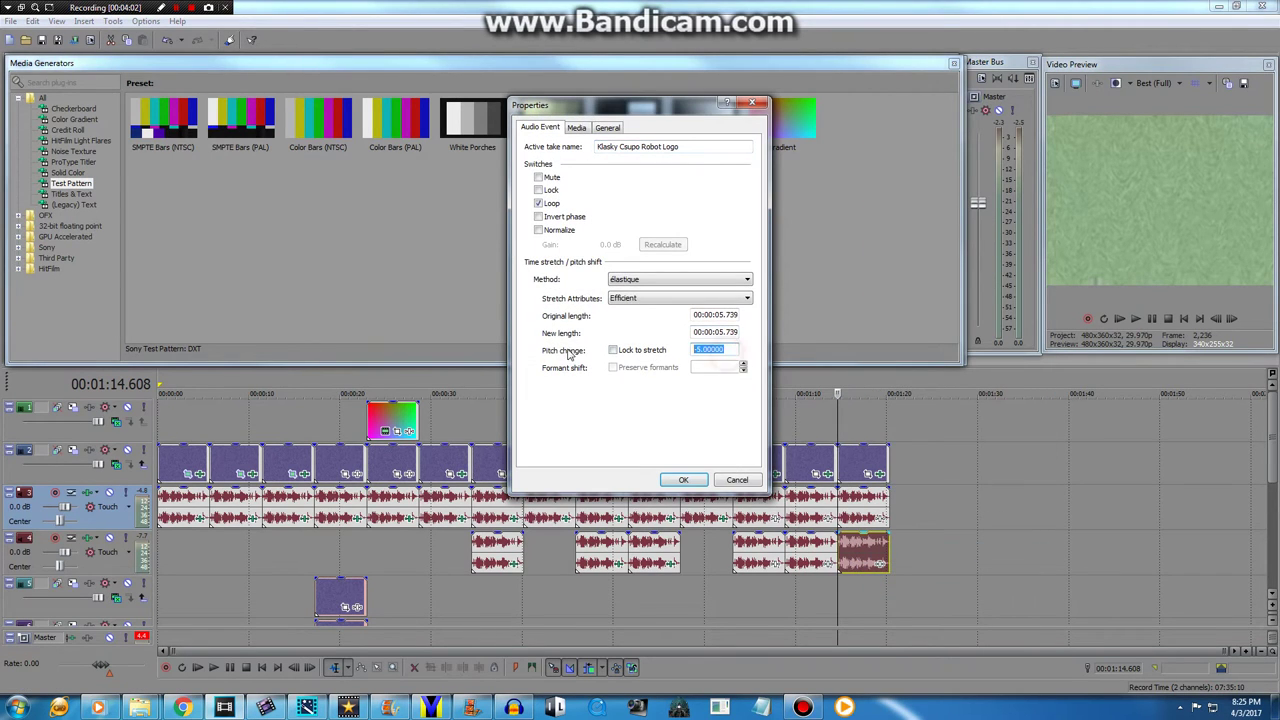
type("-10")
left_click(686, 481)
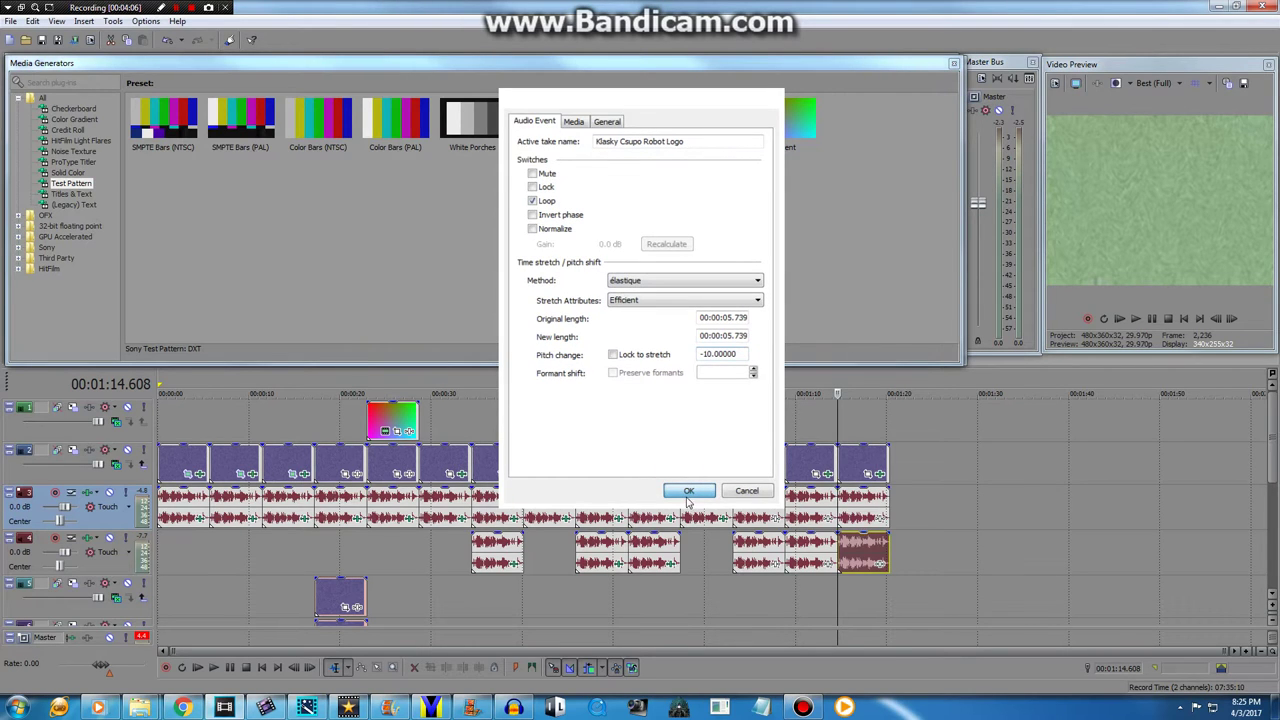
Return the playhead to the start of the last logo clip at 00:01:14.608
left_click(672, 512)
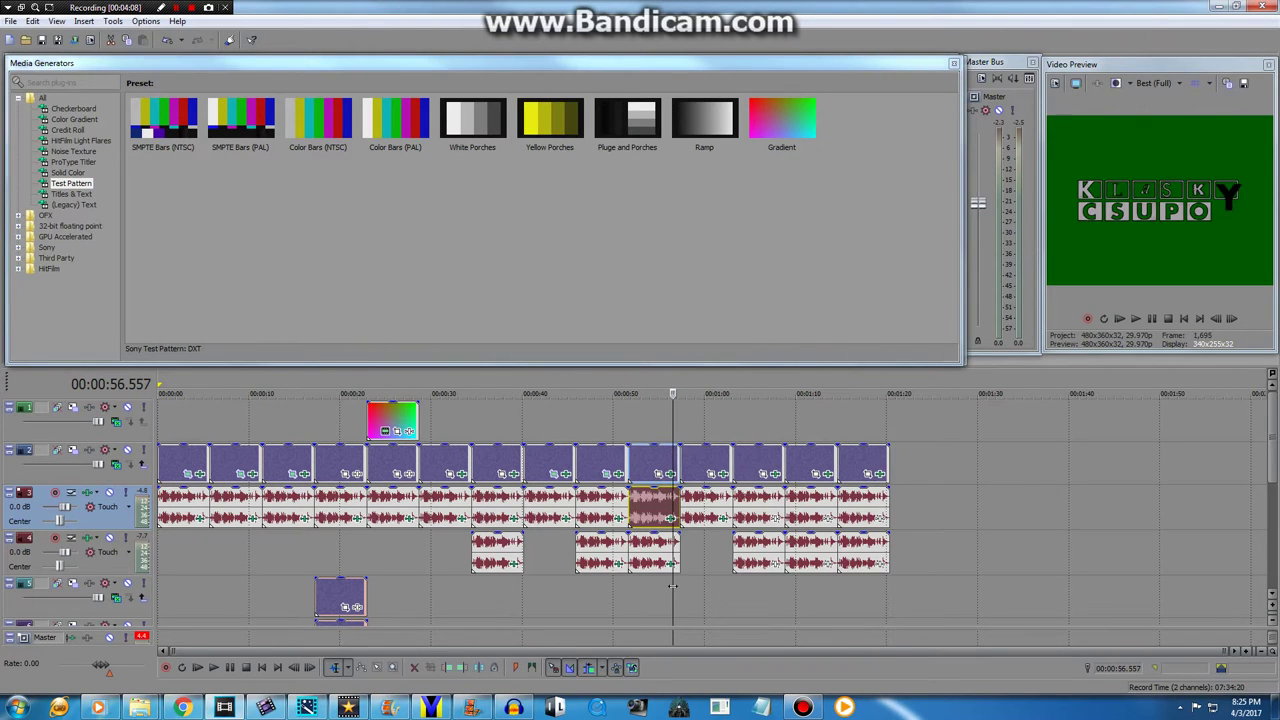
left_click(829, 583)
left_click(838, 580)
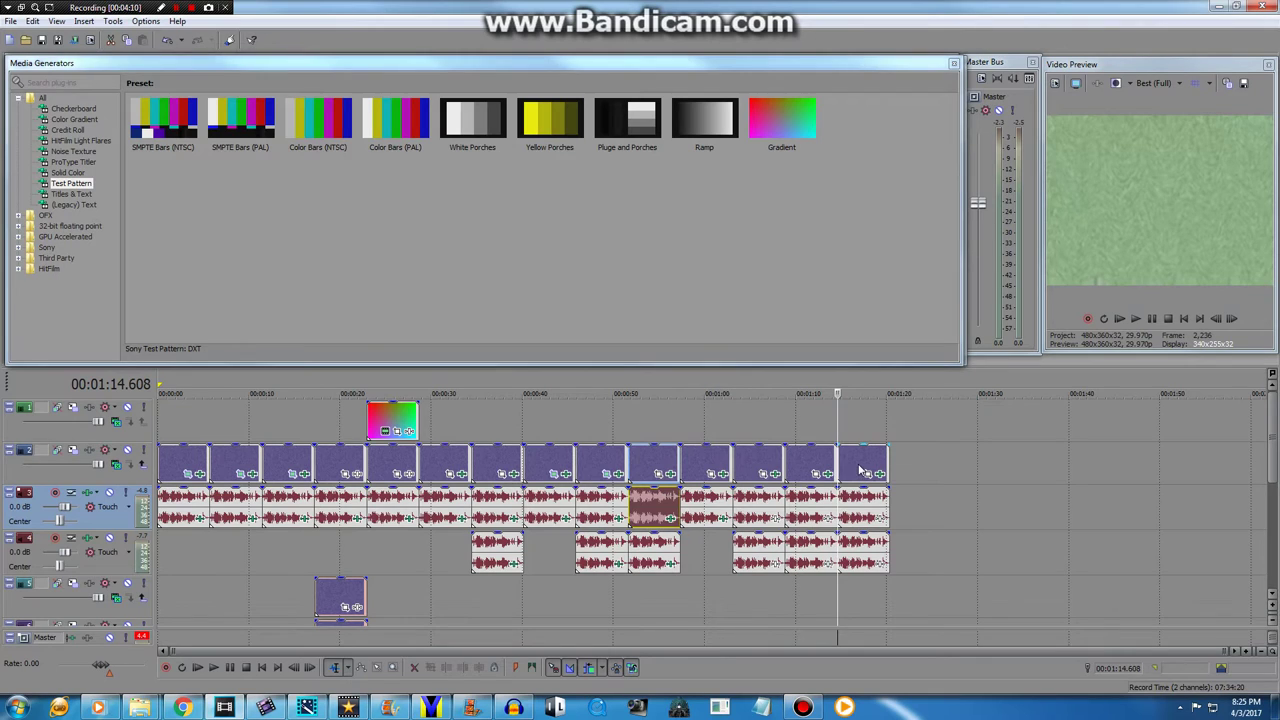
Check a later frame of the last logo clip, then switch to Windows Media Player and watch the Klasky Csupo With 17 Effects reference from 01:13 to 01:21
left_click(865, 433)
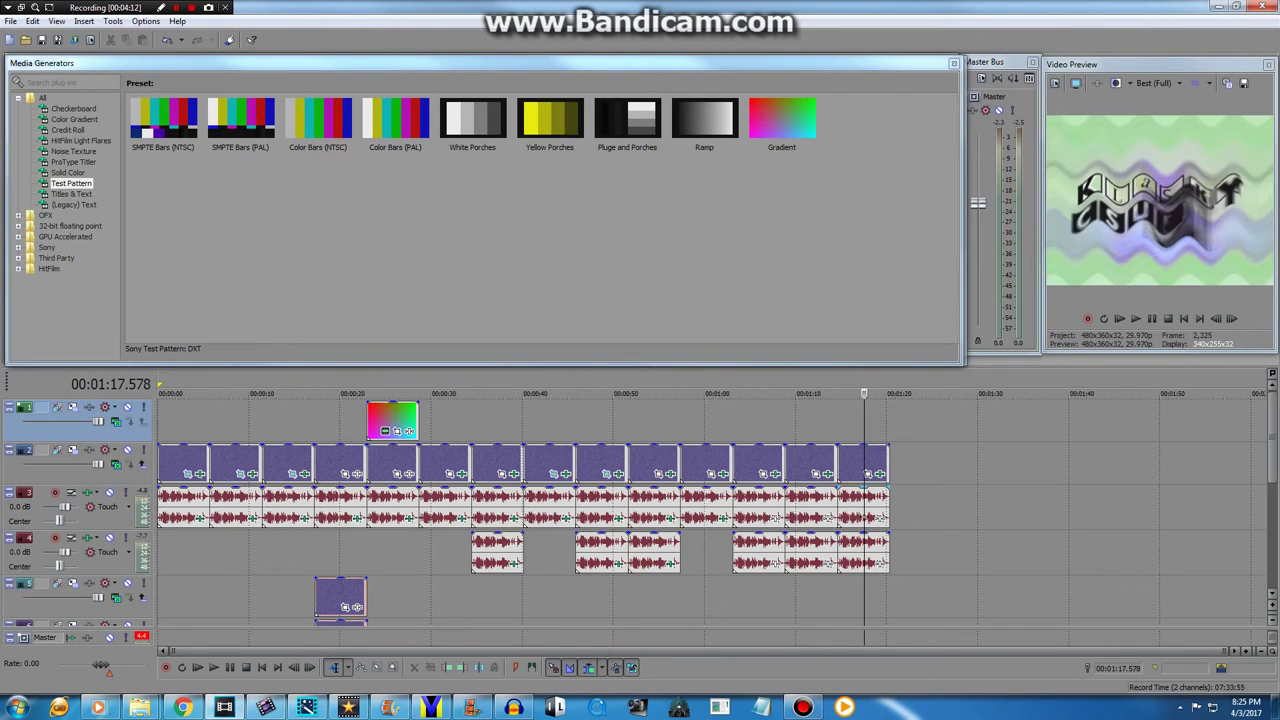
left_click_drag(864, 433, 837, 433)
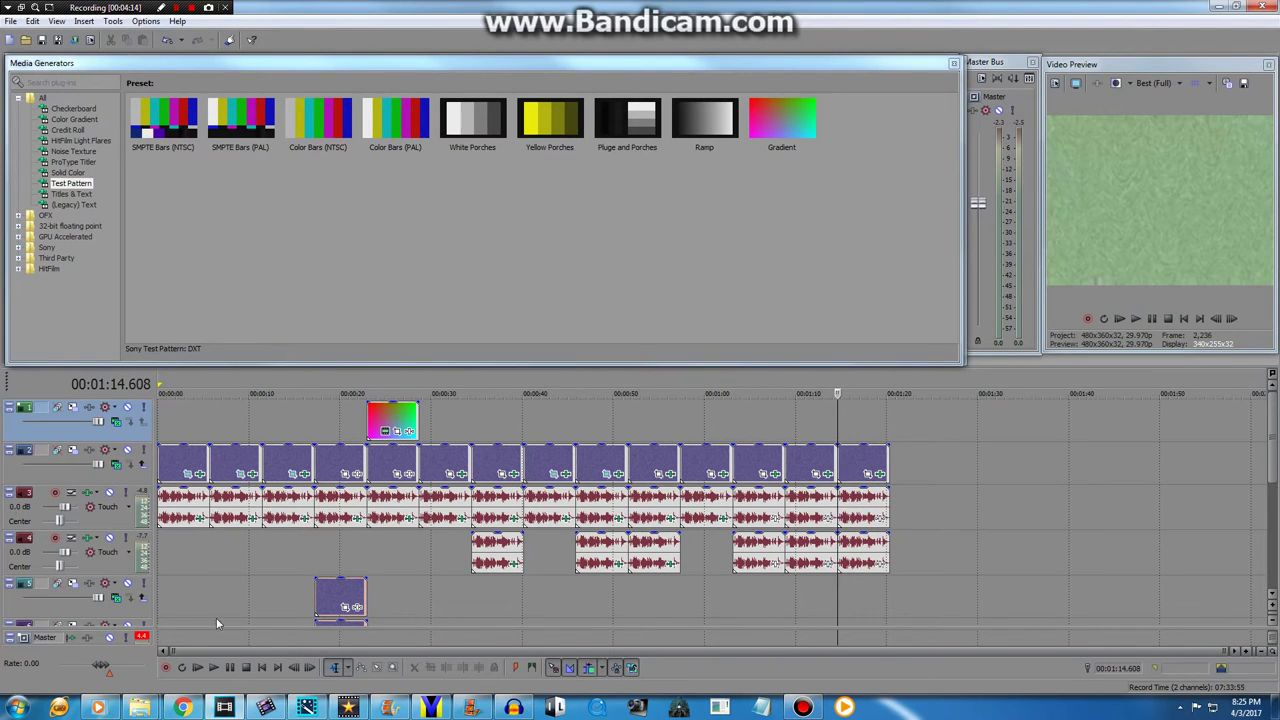
left_click(106, 700)
left_click(960, 652)
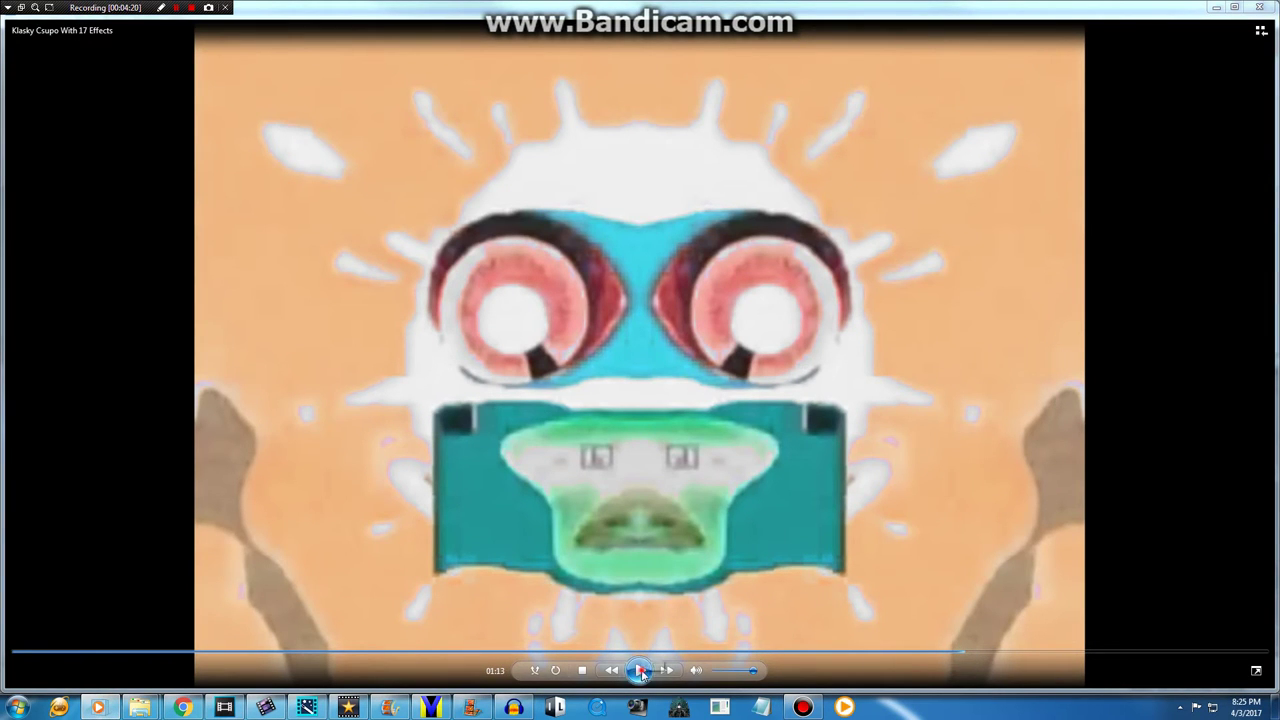
left_click(980, 651)
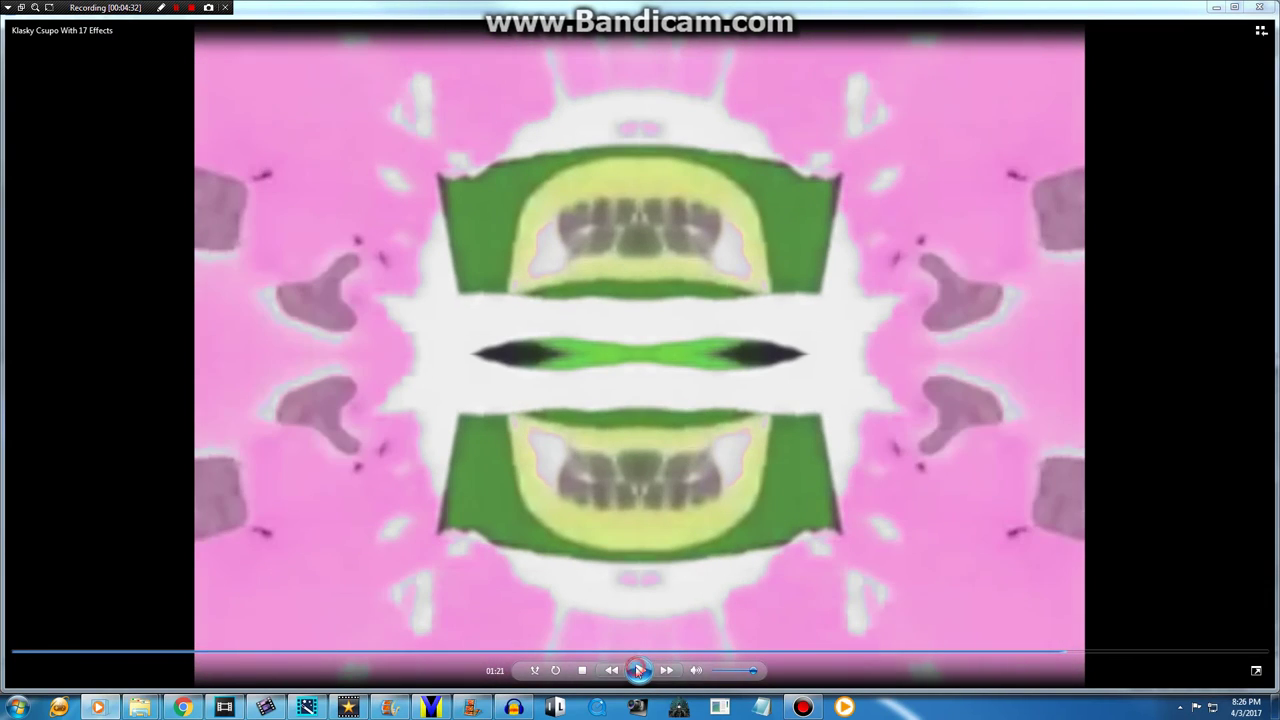
left_click(638, 671)
left_click(262, 708)
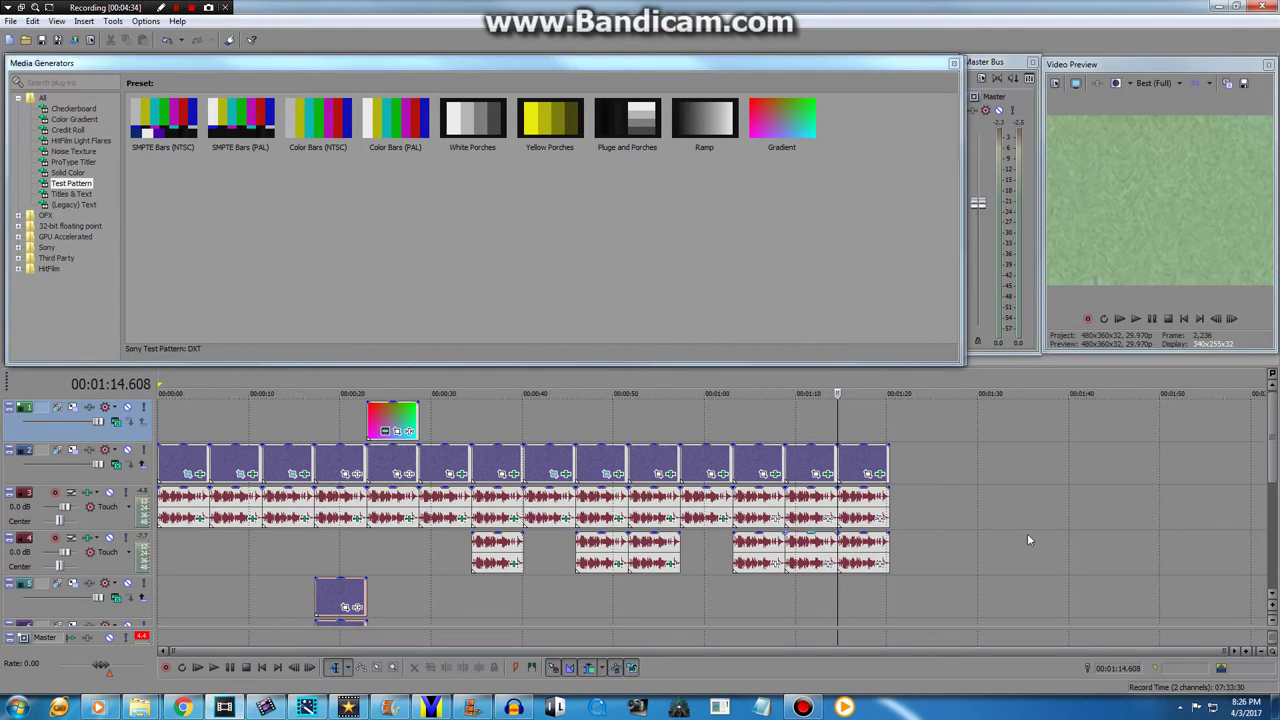
Switch to Sony Vegas and add a logo clip at the end of the timeline with the IFOE audio FX package on its audio event
left_click_drag(851, 474, 919, 491)
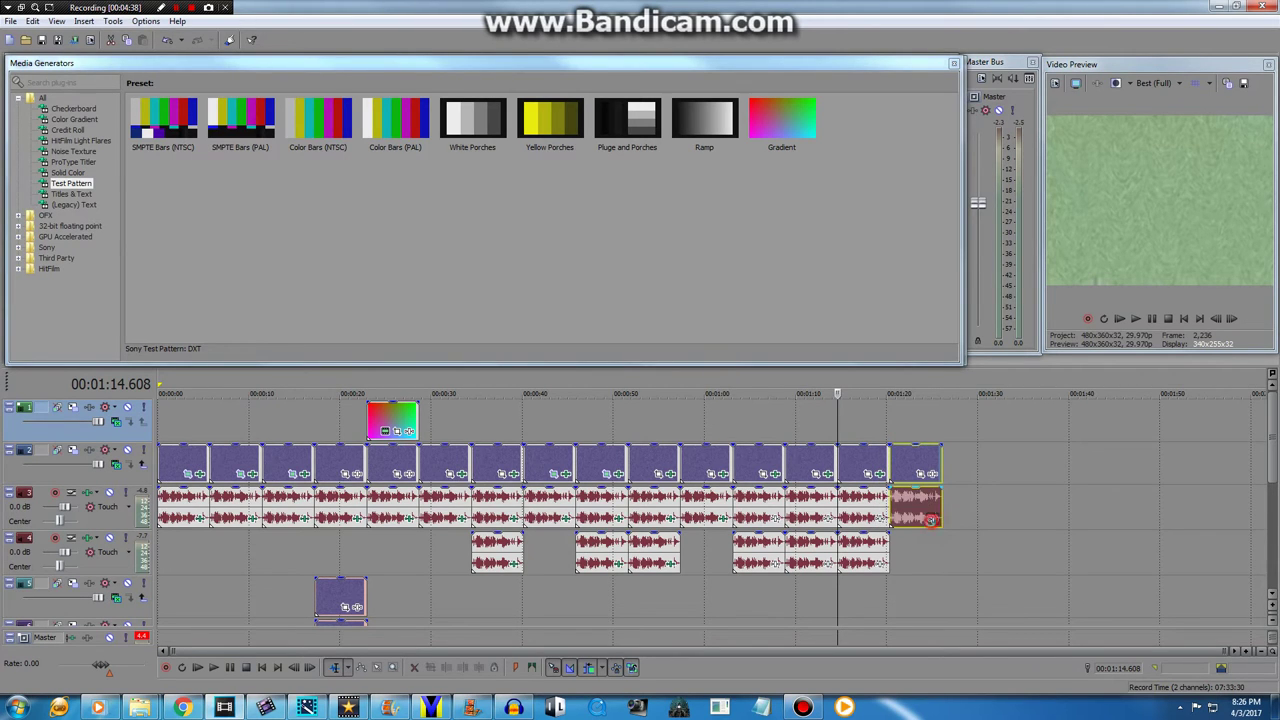
left_click(931, 519)
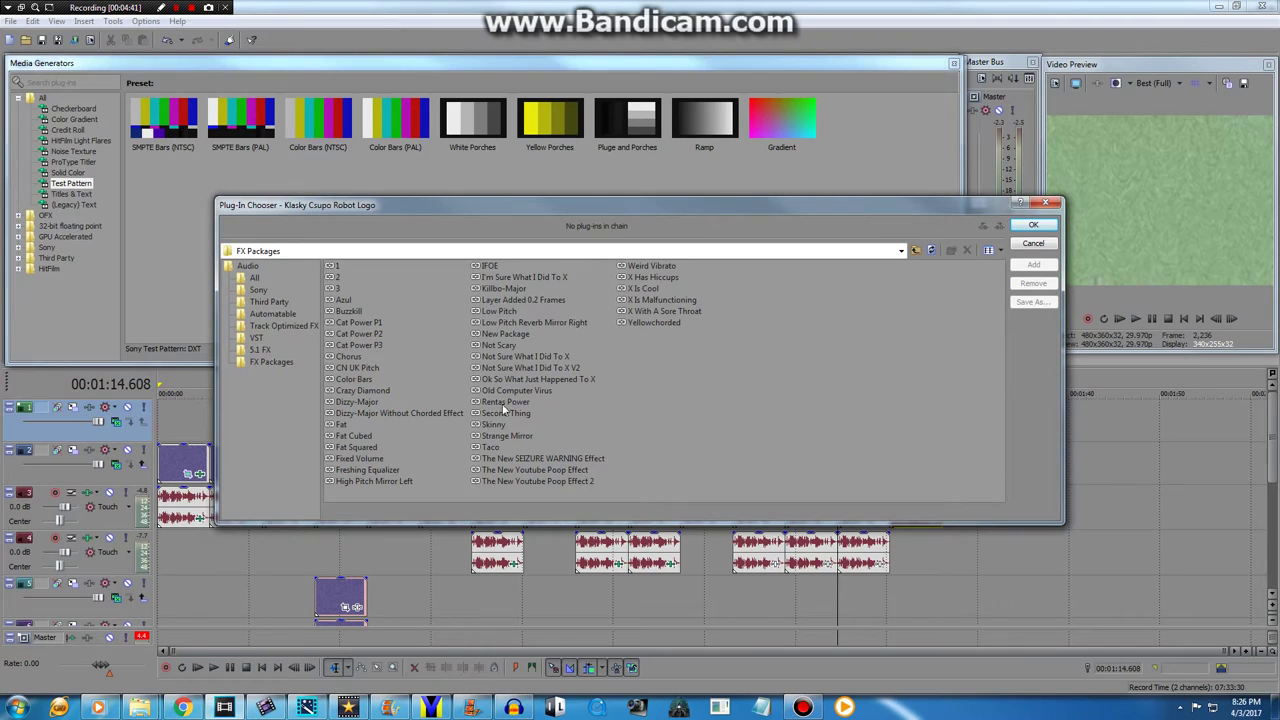
double_click(491, 265)
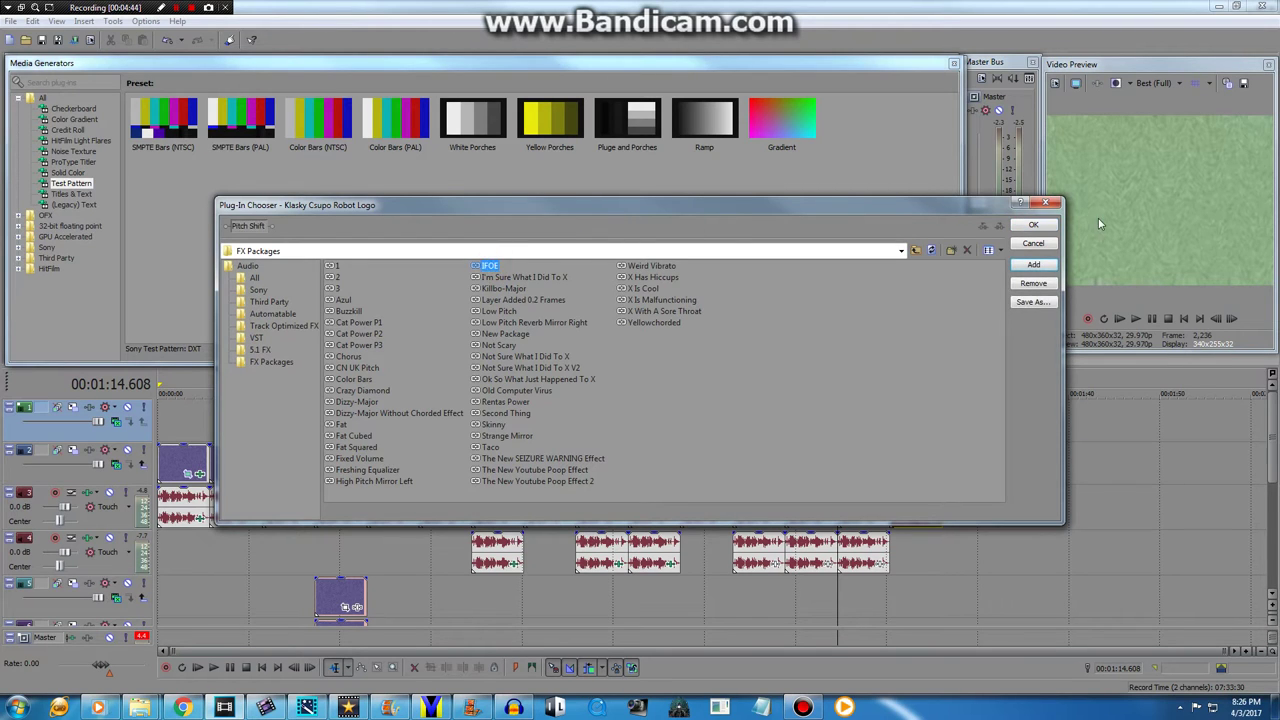
key("Return")
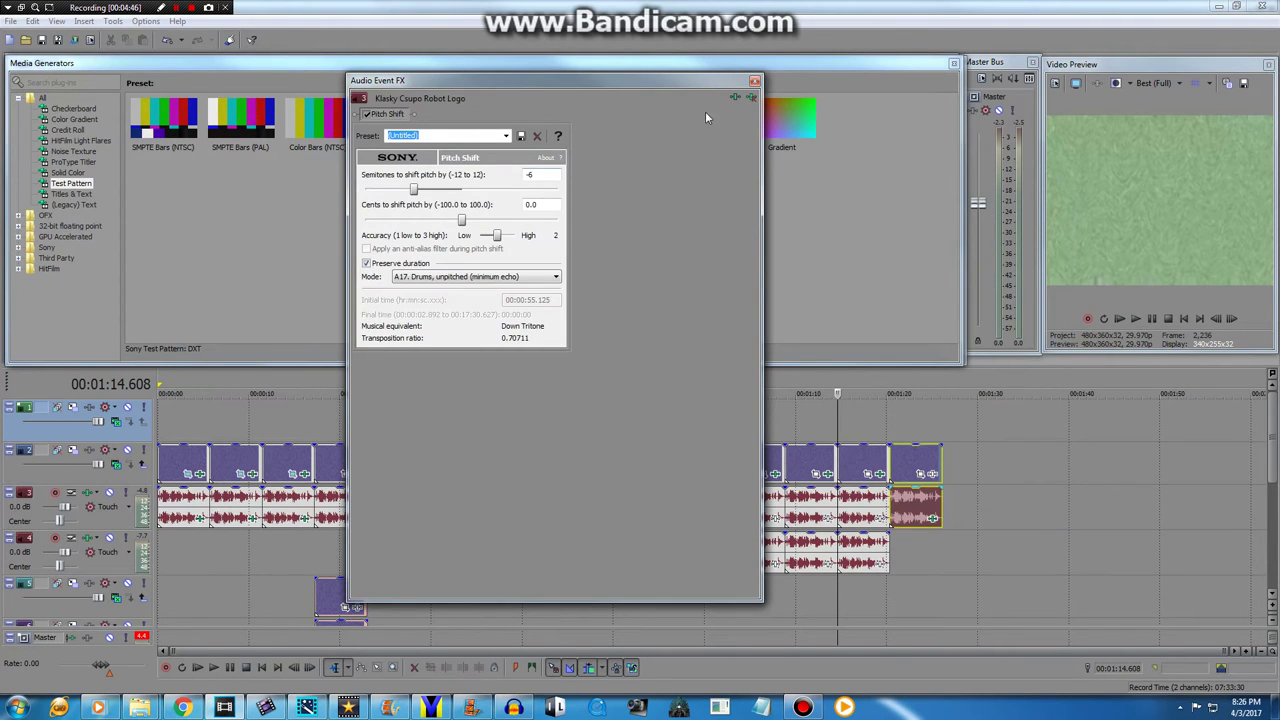
left_click(756, 80)
Place the playhead at the start of the last logo clip, 00:01:20.347, and apply the Lace filter package to its video event
left_click_drag(836, 585, 890, 575)
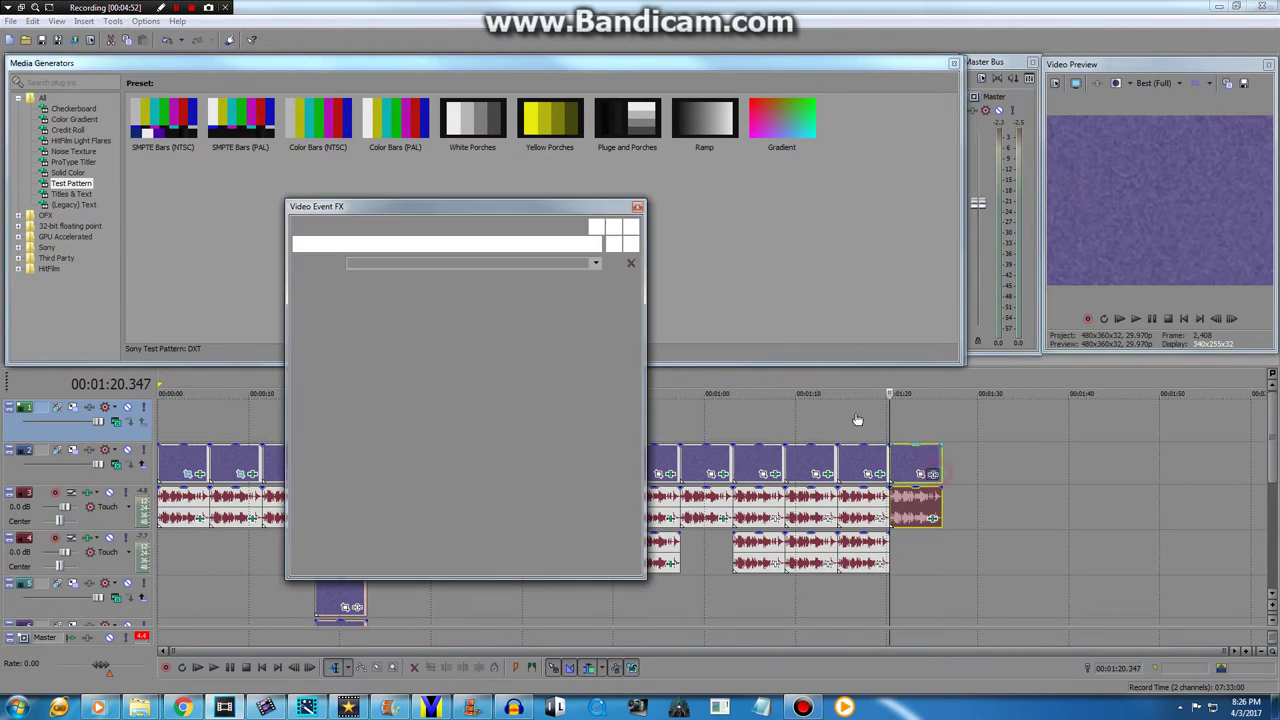
left_click(921, 473)
left_click(614, 244)
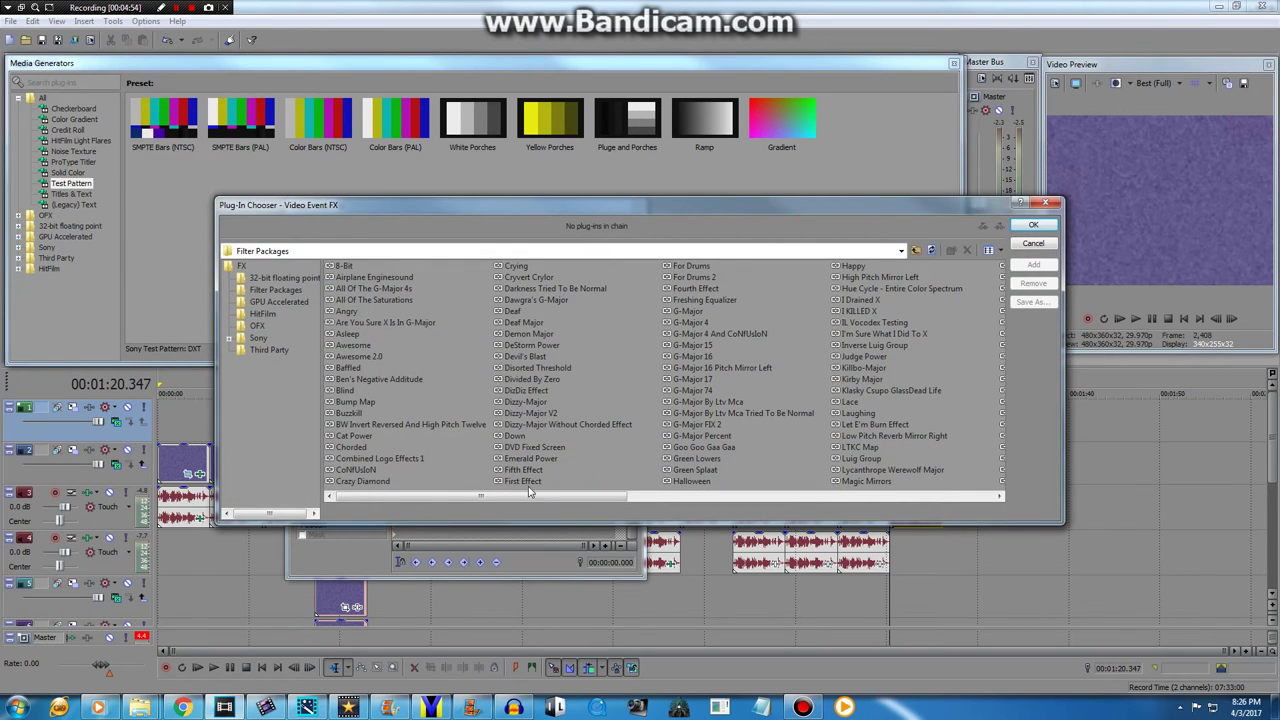
double_click(848, 410)
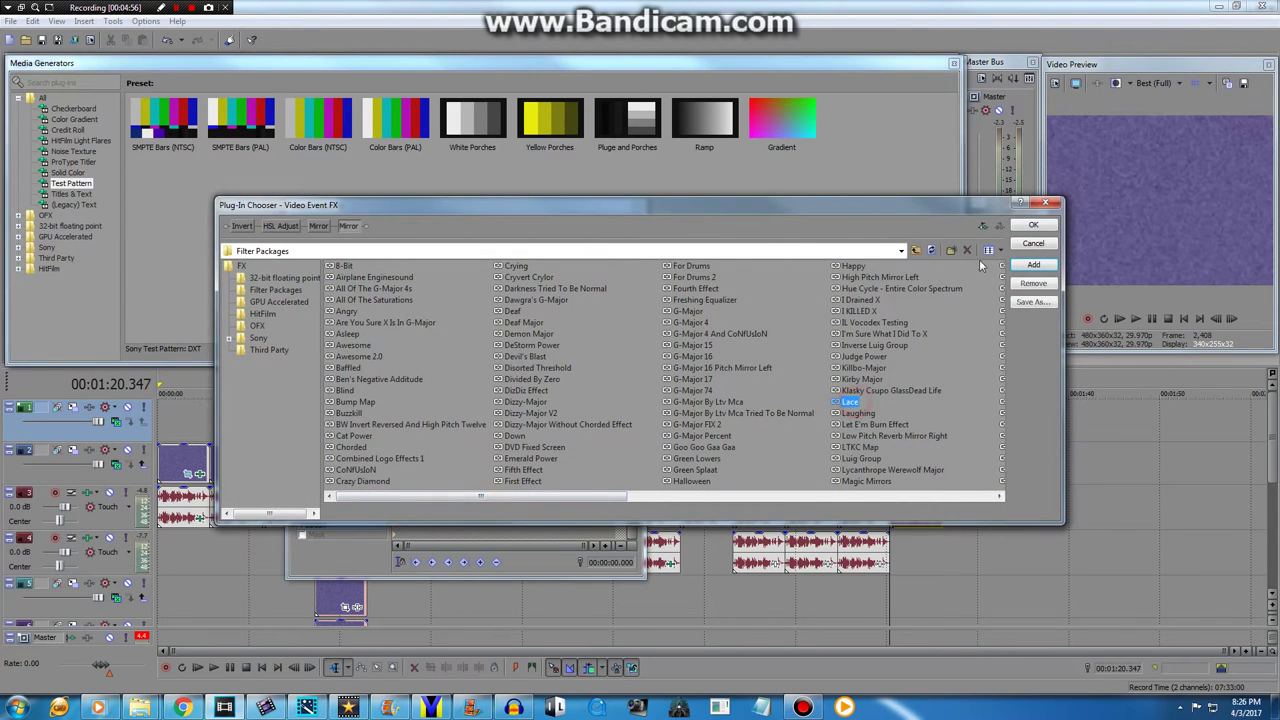
left_click(1033, 225)
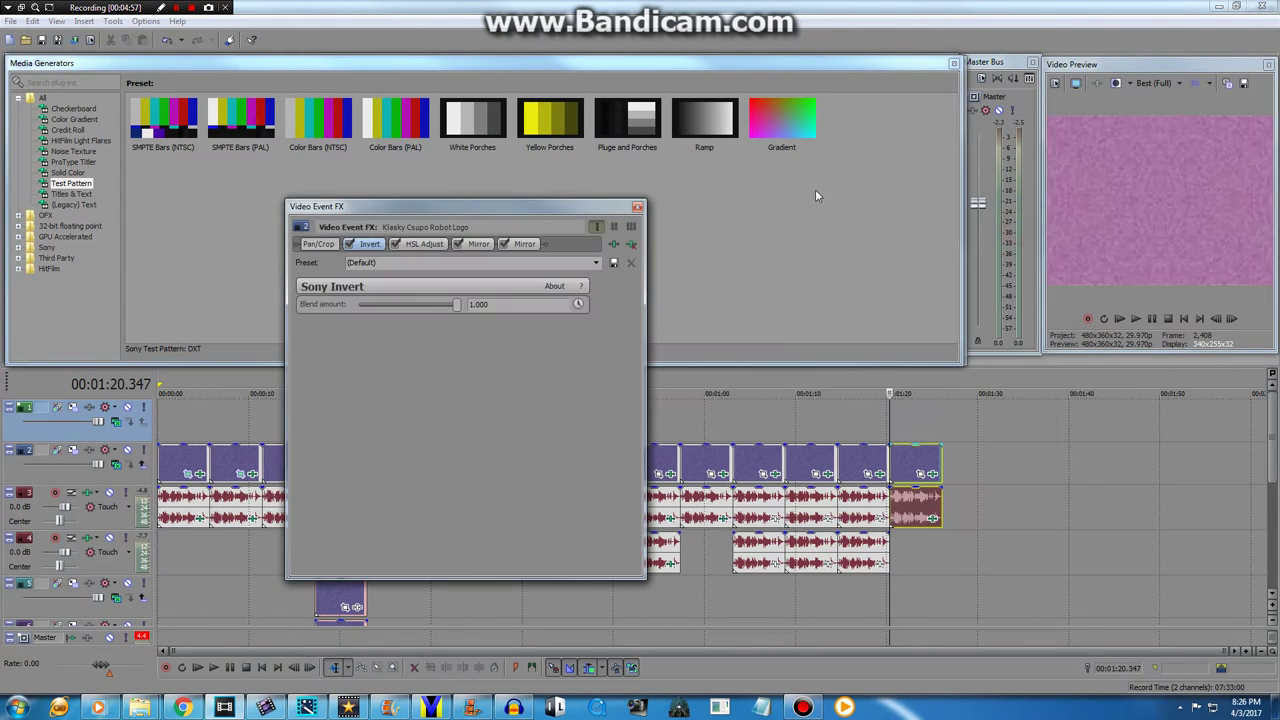
left_click(637, 207)
Switch to Windows Media Player and watch the reference video's next effect up to 01:27, pausing it before returning to Sony Vegas
left_click(98, 707)
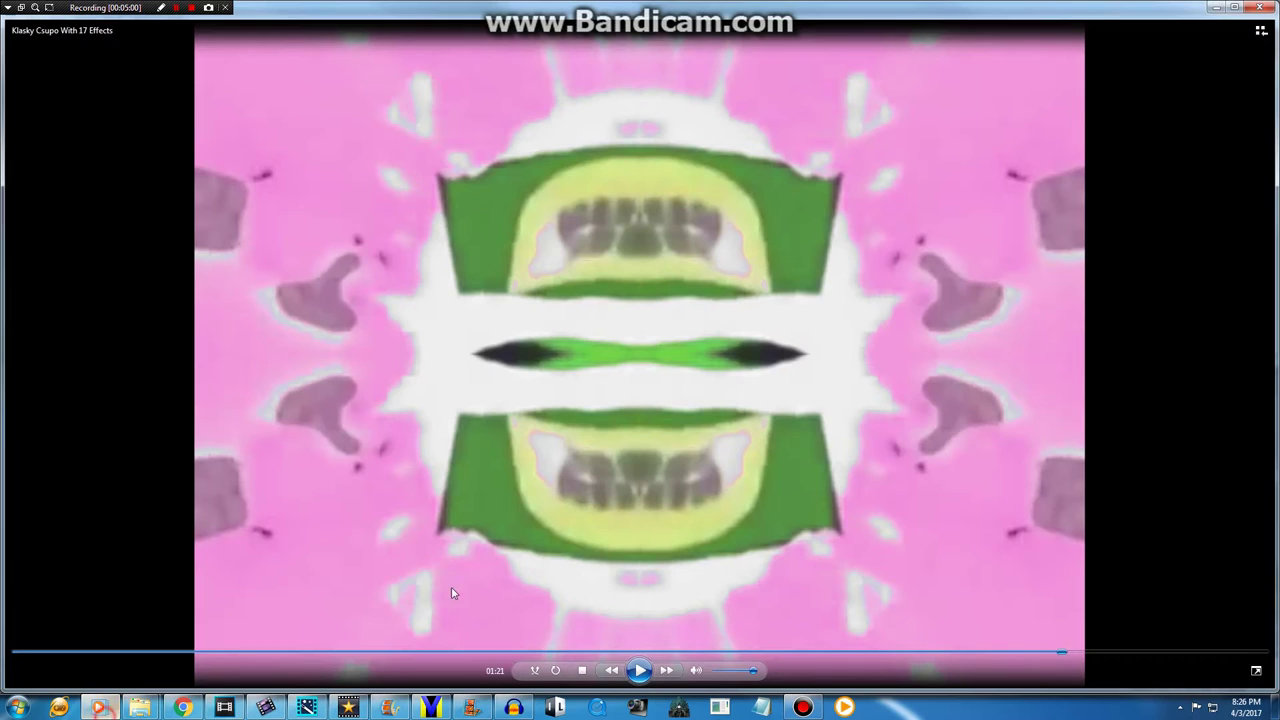
left_click(640, 670)
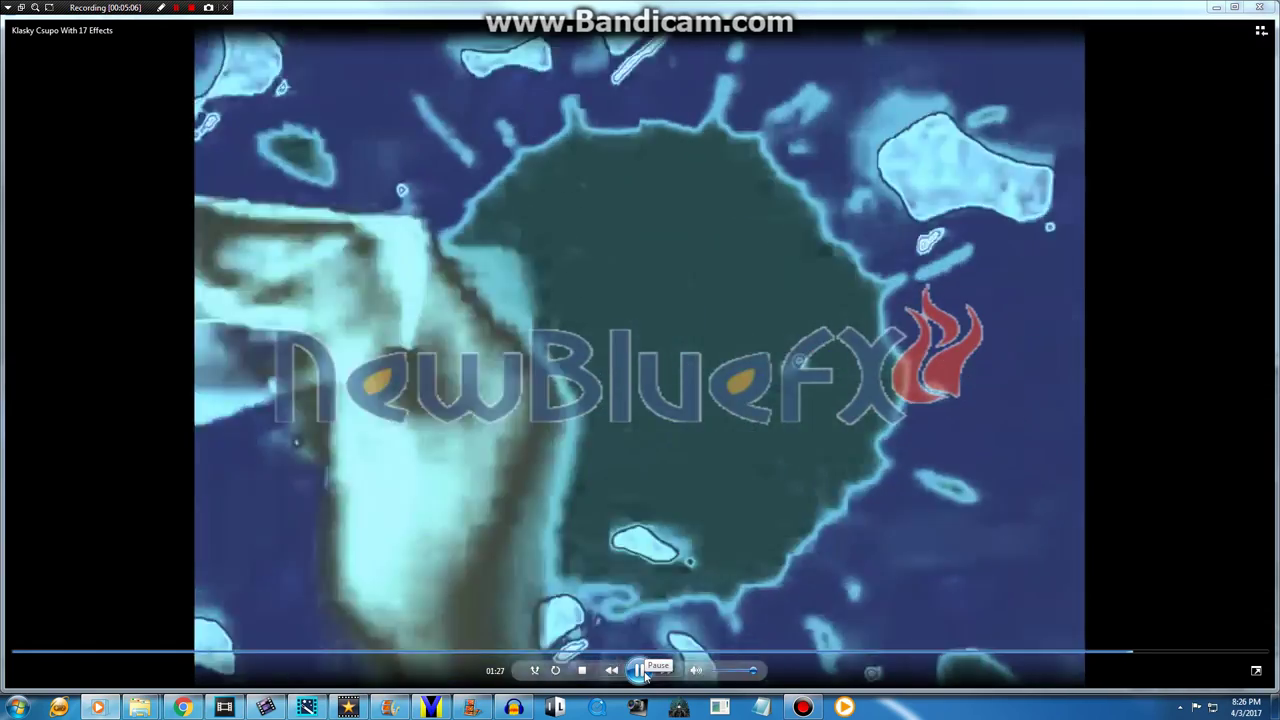
left_click(642, 671)
left_click(225, 707)
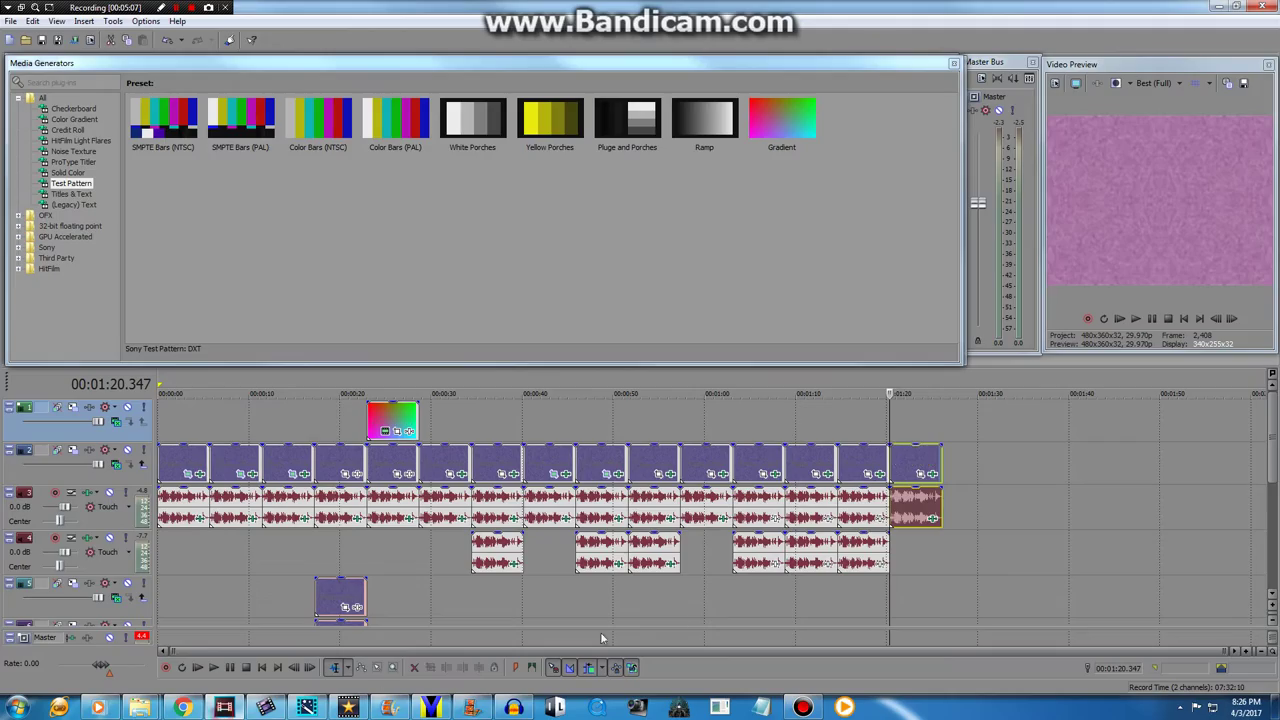
Review the HSL Adjust effect and both Mirror effects in the last video event's filter chain
left_click(932, 473)
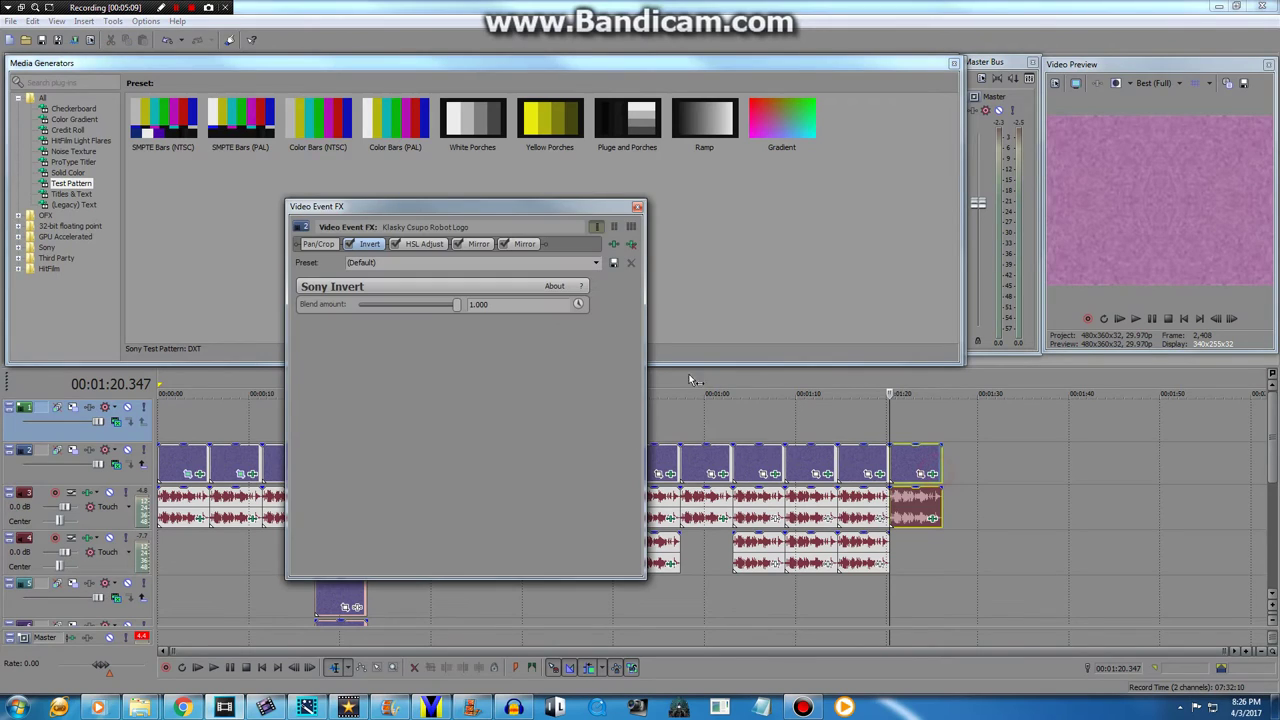
left_click(420, 246)
left_click(480, 244)
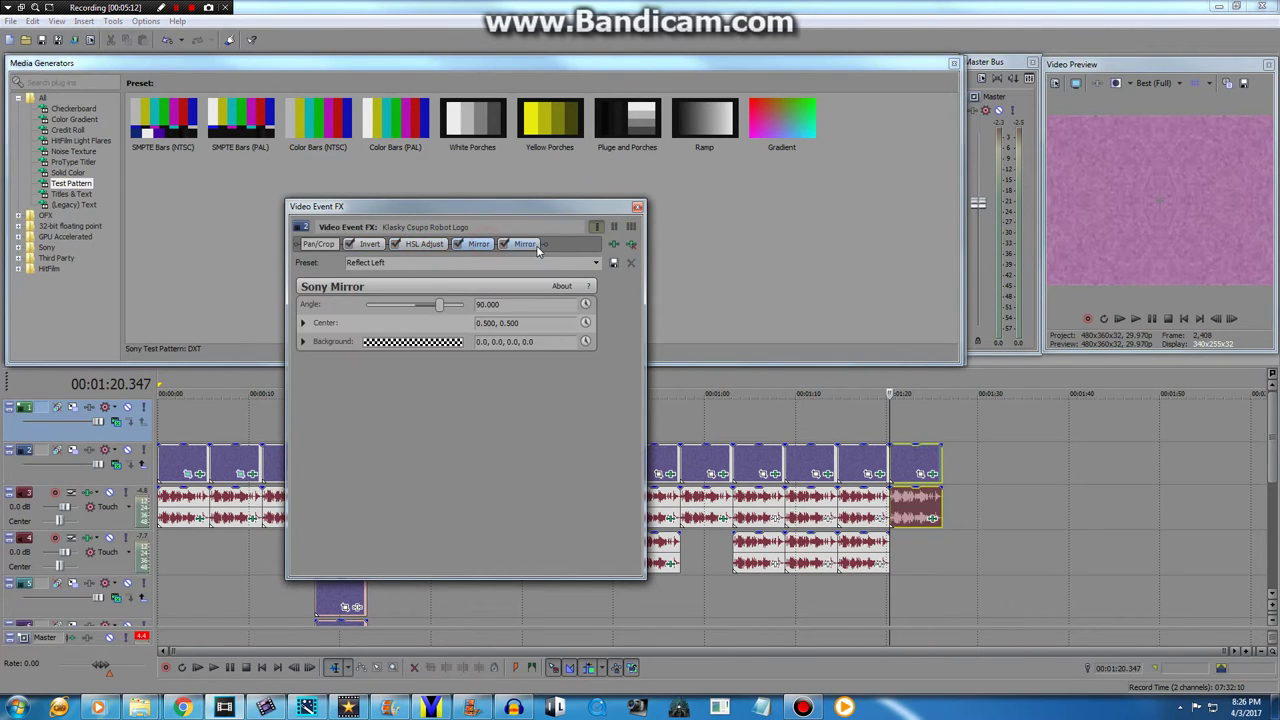
left_click(524, 244)
left_click(637, 208)
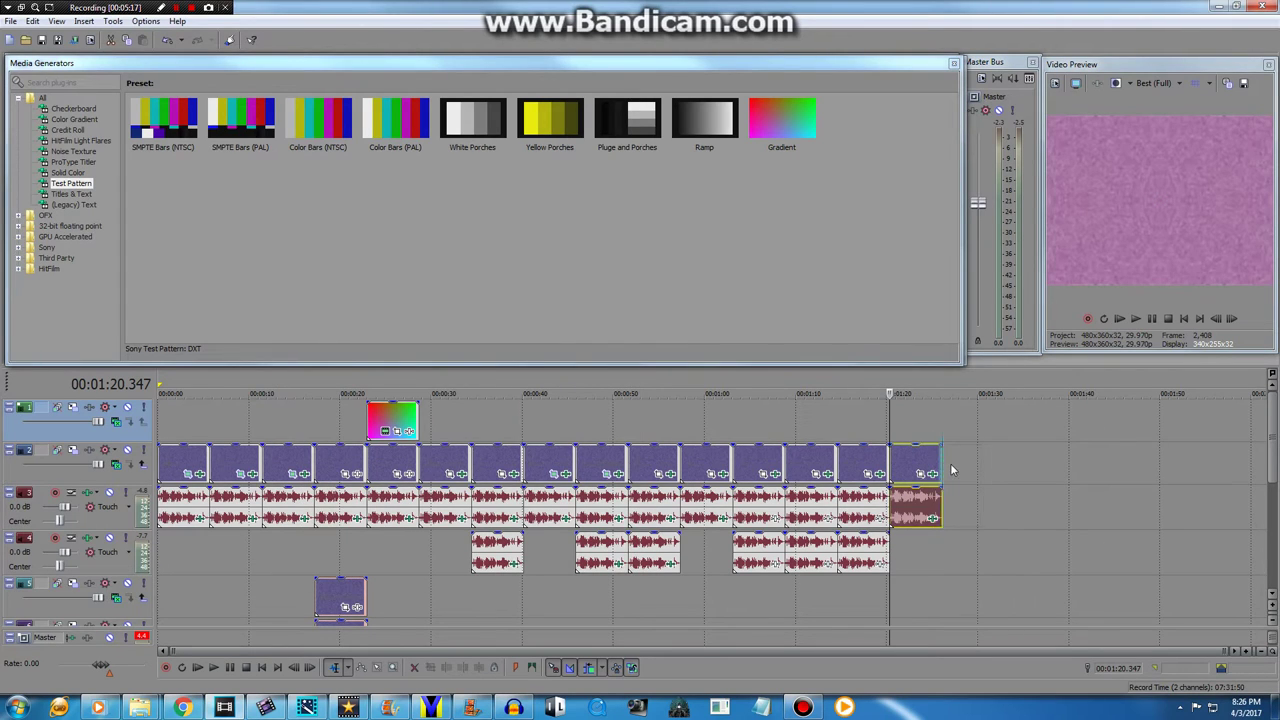
Add another logo clip at the timeline's end and apply the My Dying Batteries Effect filter package to its video event, dismissing the NewBlueFX trial and promotion windows
left_click_drag(931, 476, 983, 478)
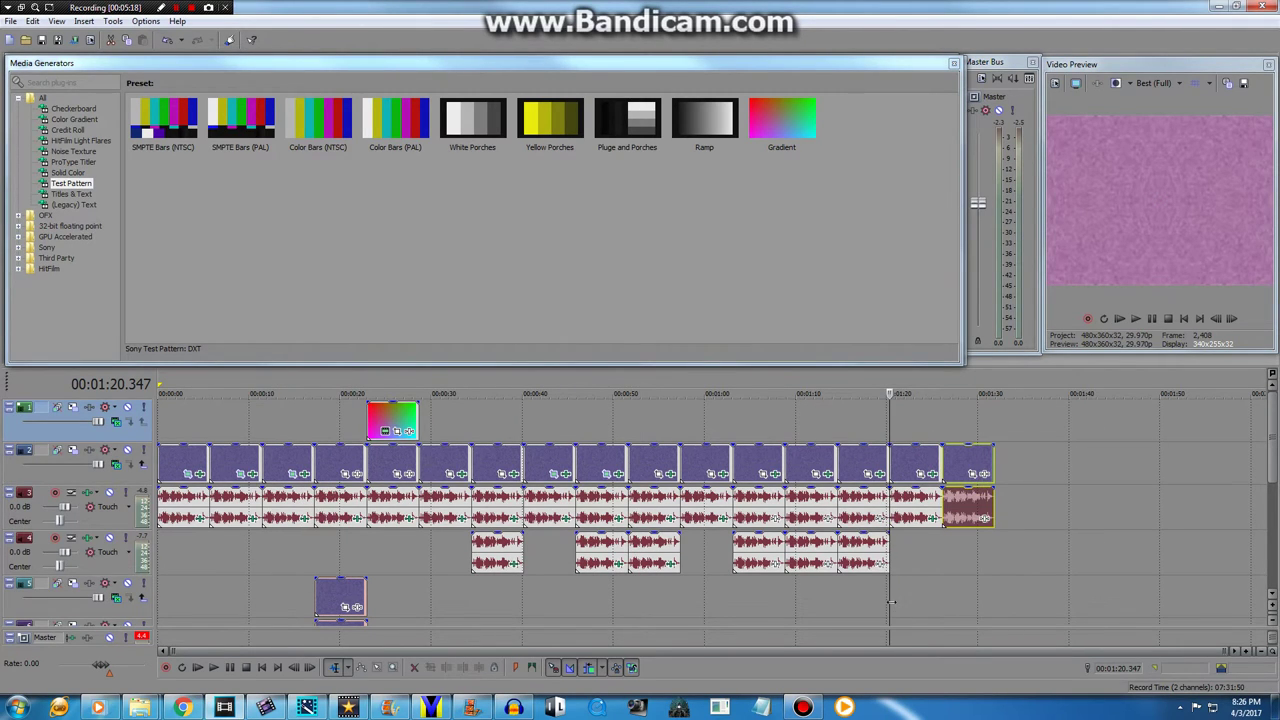
left_click_drag(891, 602, 938, 585)
left_click(985, 473)
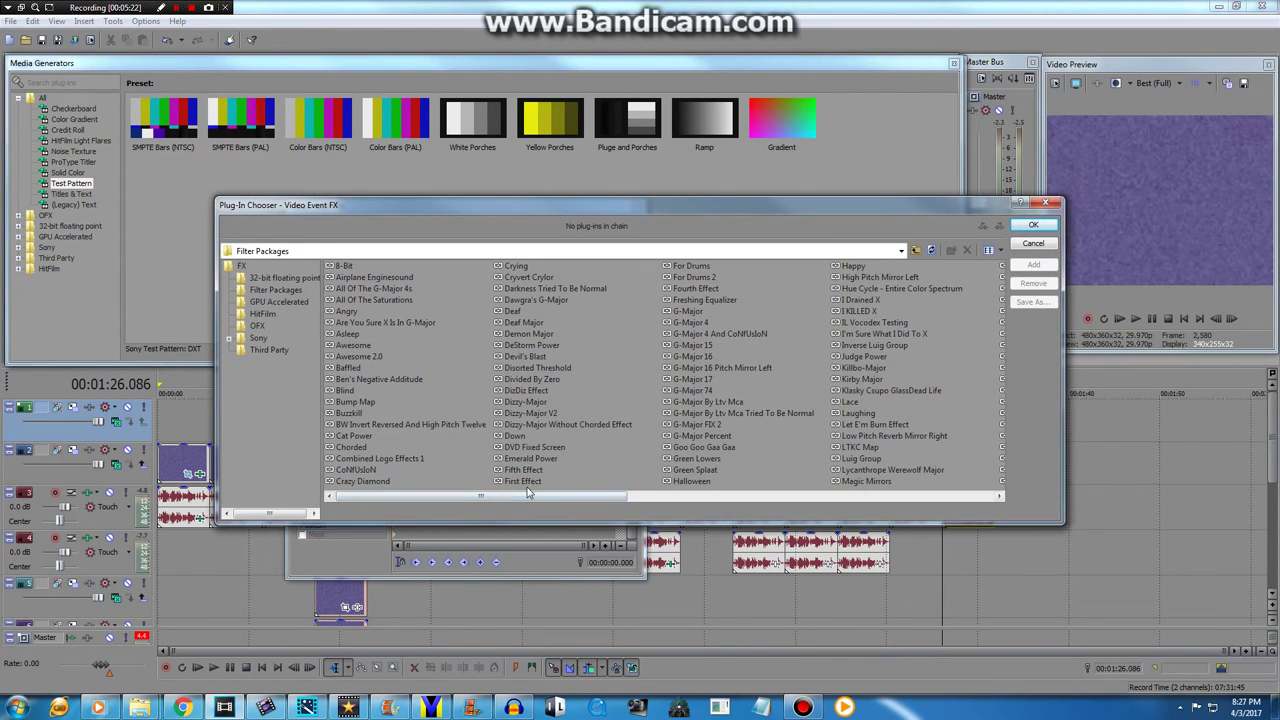
left_click_drag(528, 496, 929, 493)
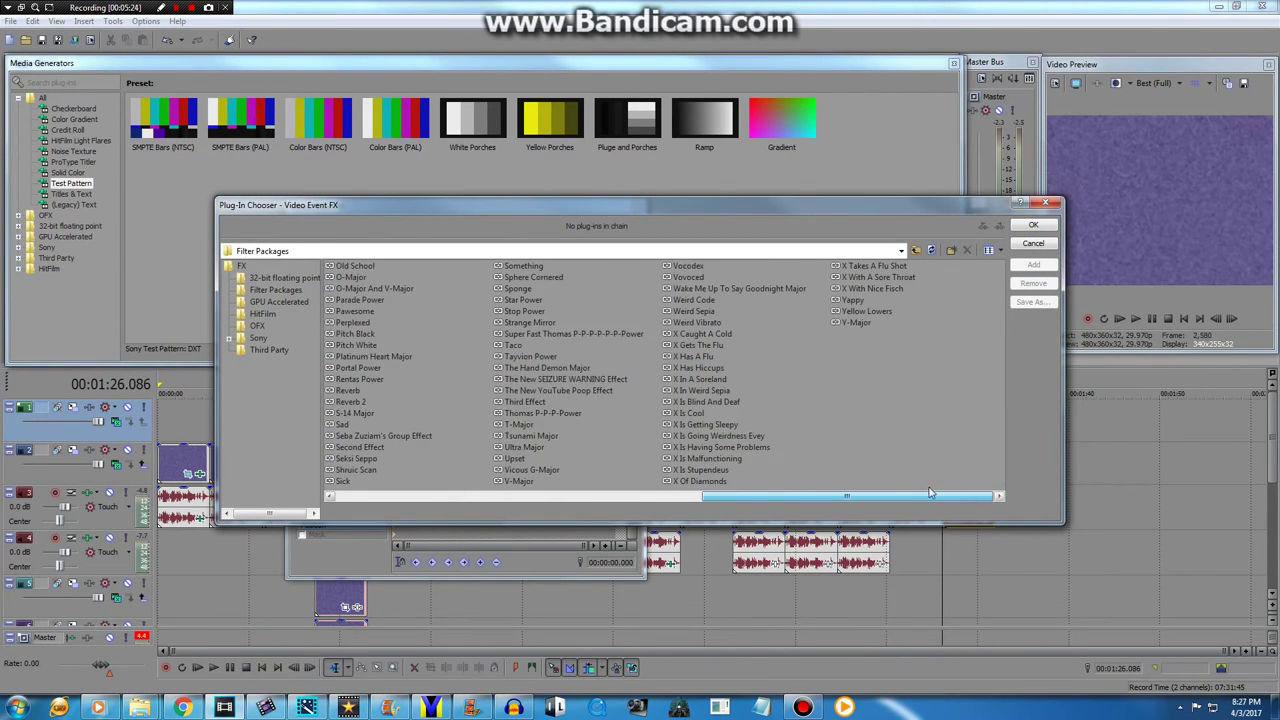
left_click(695, 497)
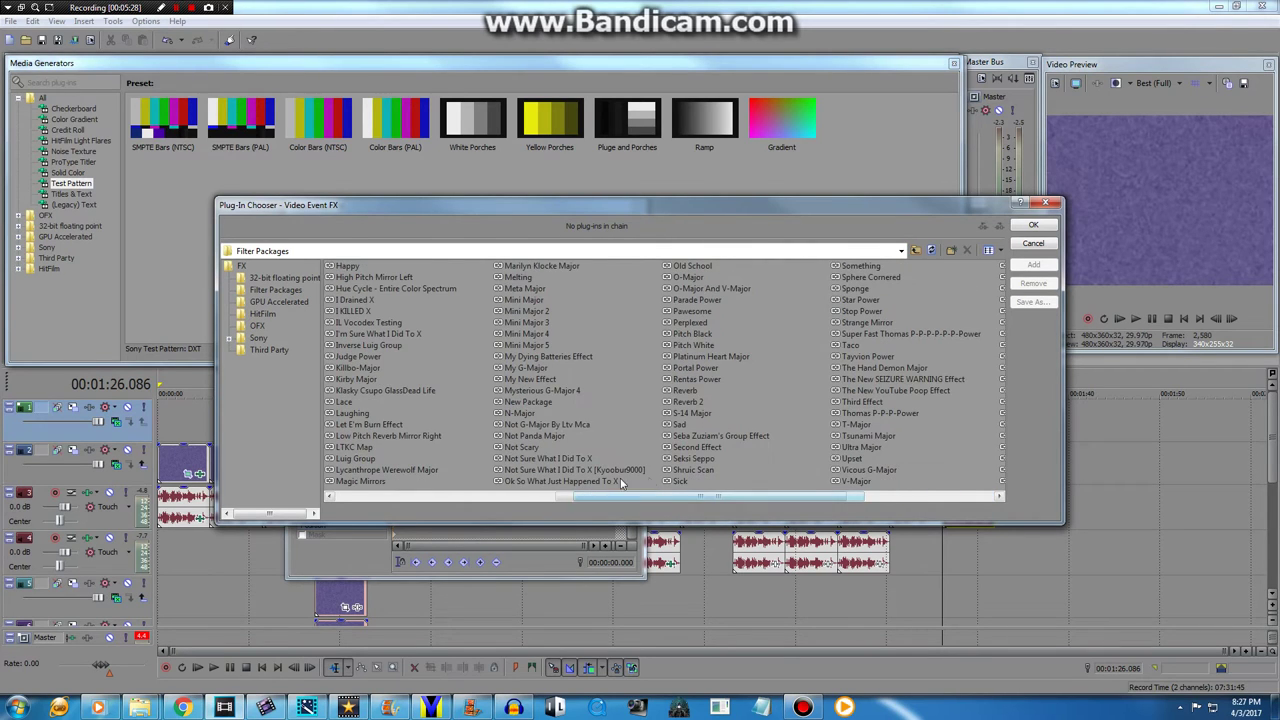
double_click(548, 356)
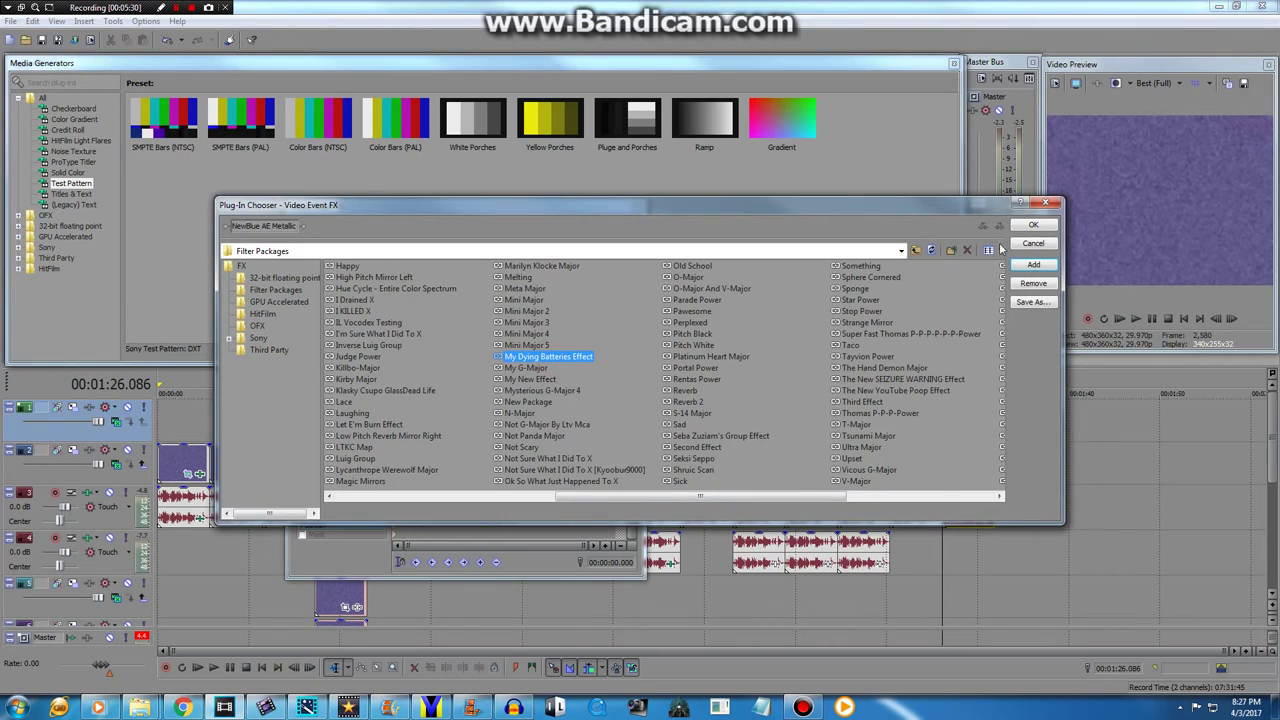
key("Return")
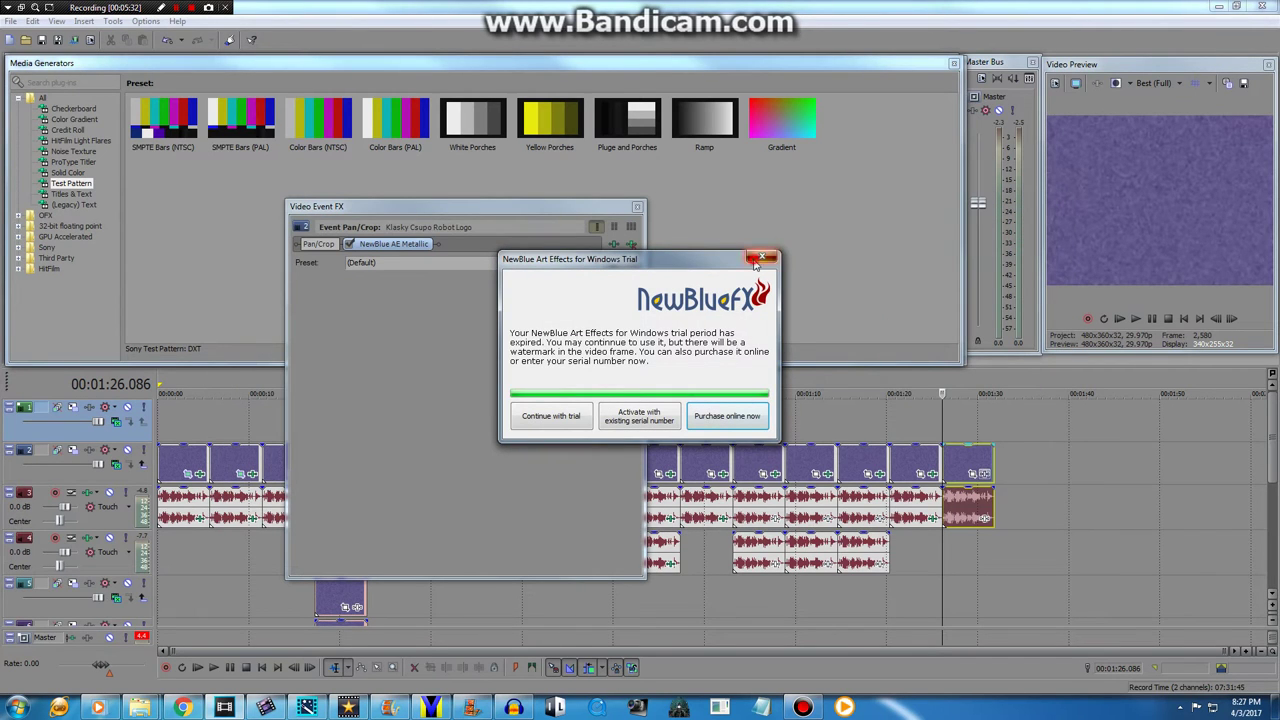
left_click(764, 259)
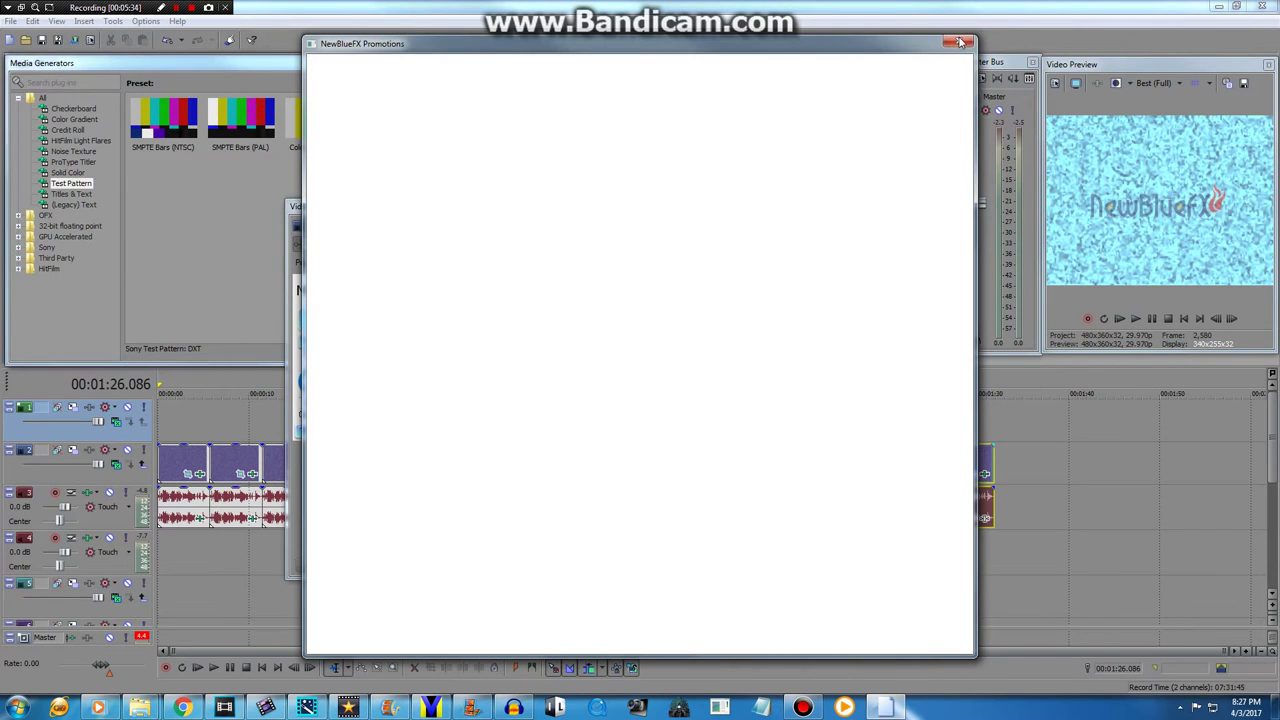
left_click(960, 42)
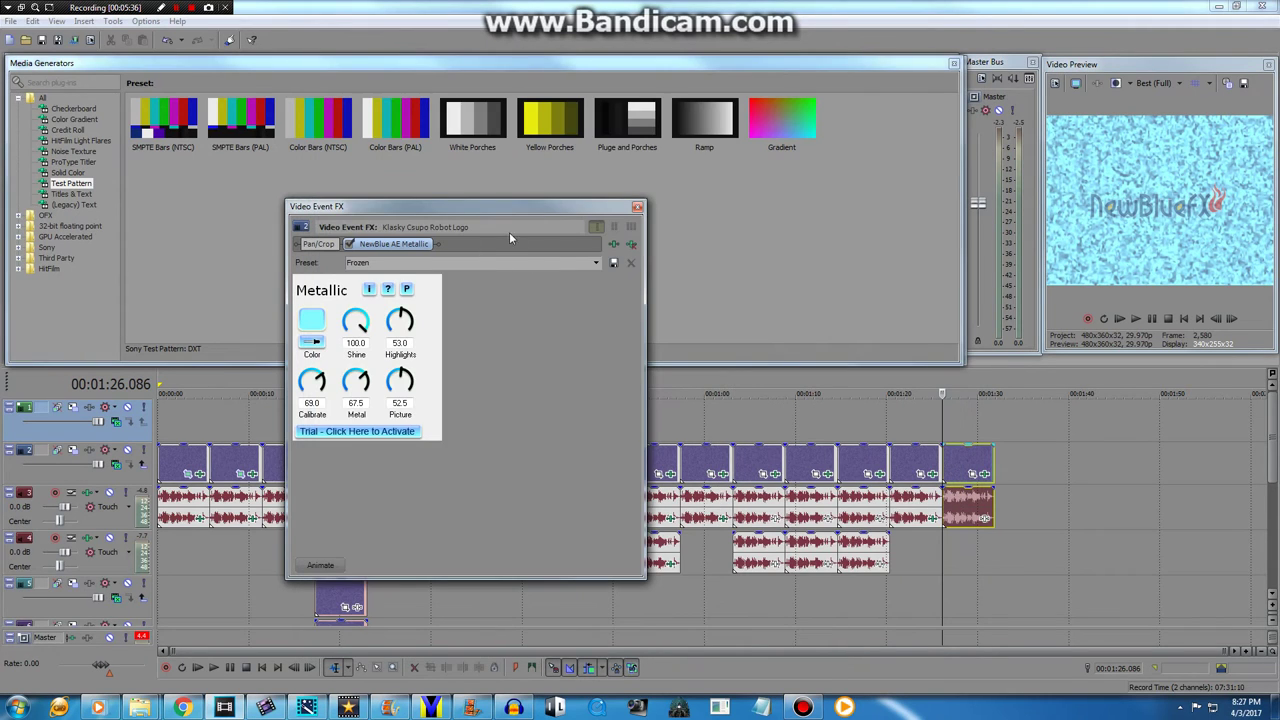
left_click(636, 210)
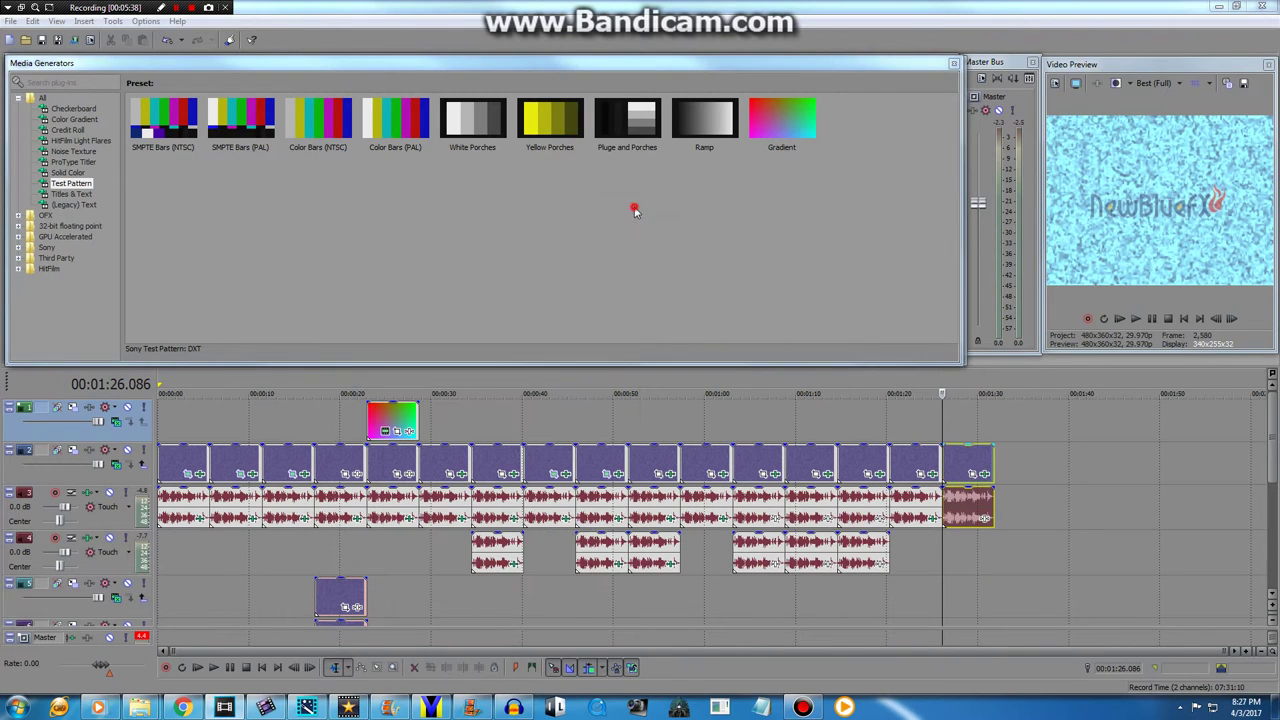
Apply the Azul audio FX package to the last audio event
right_click(1013, 513)
left_click(985, 521)
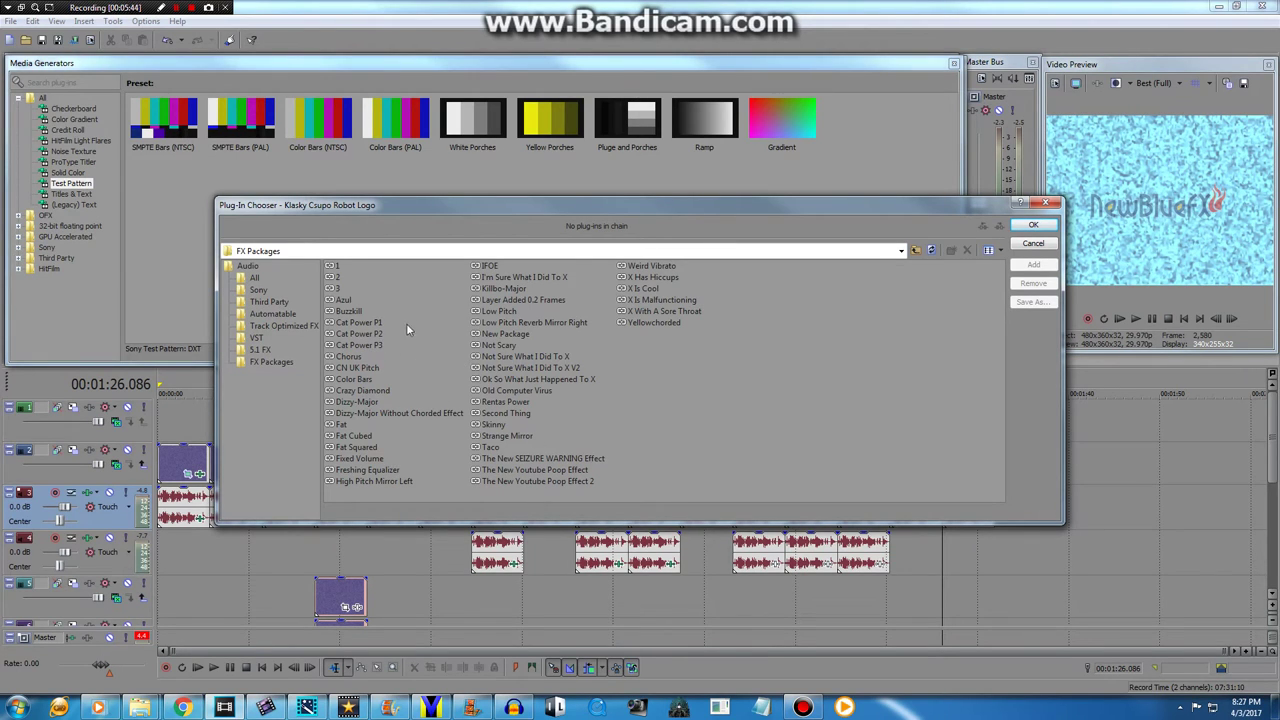
double_click(342, 300)
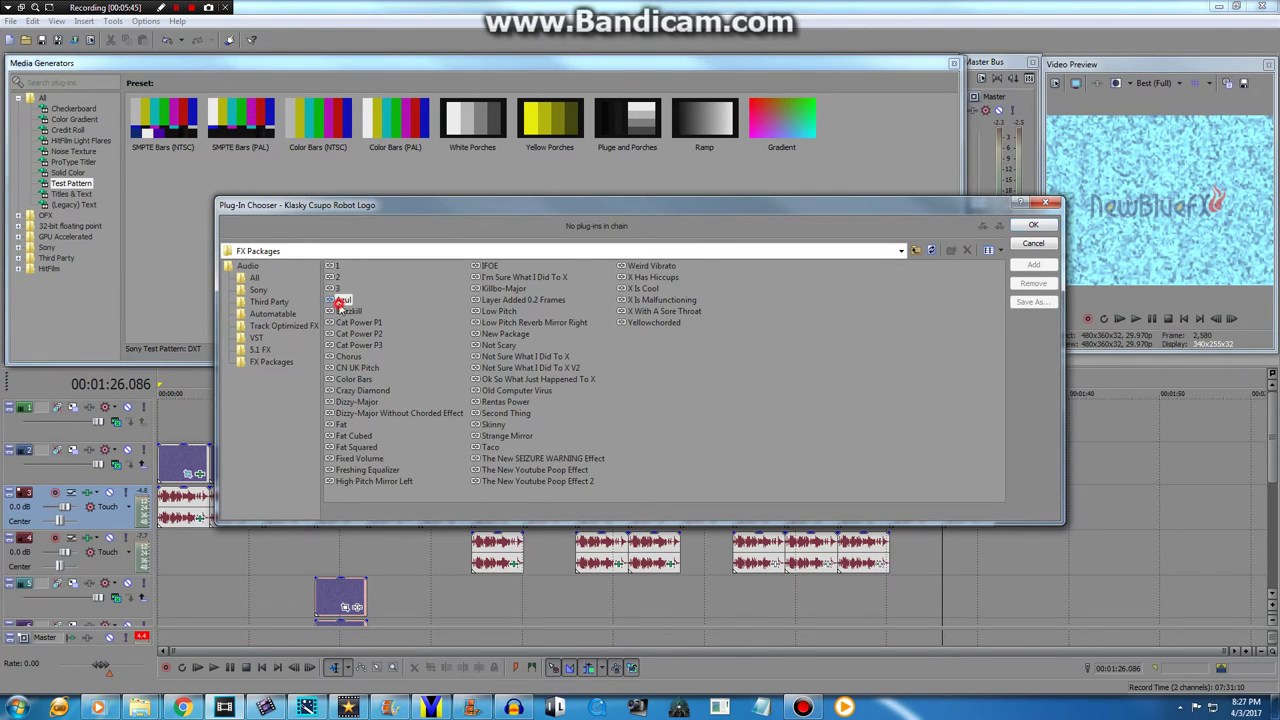
left_click(1030, 227)
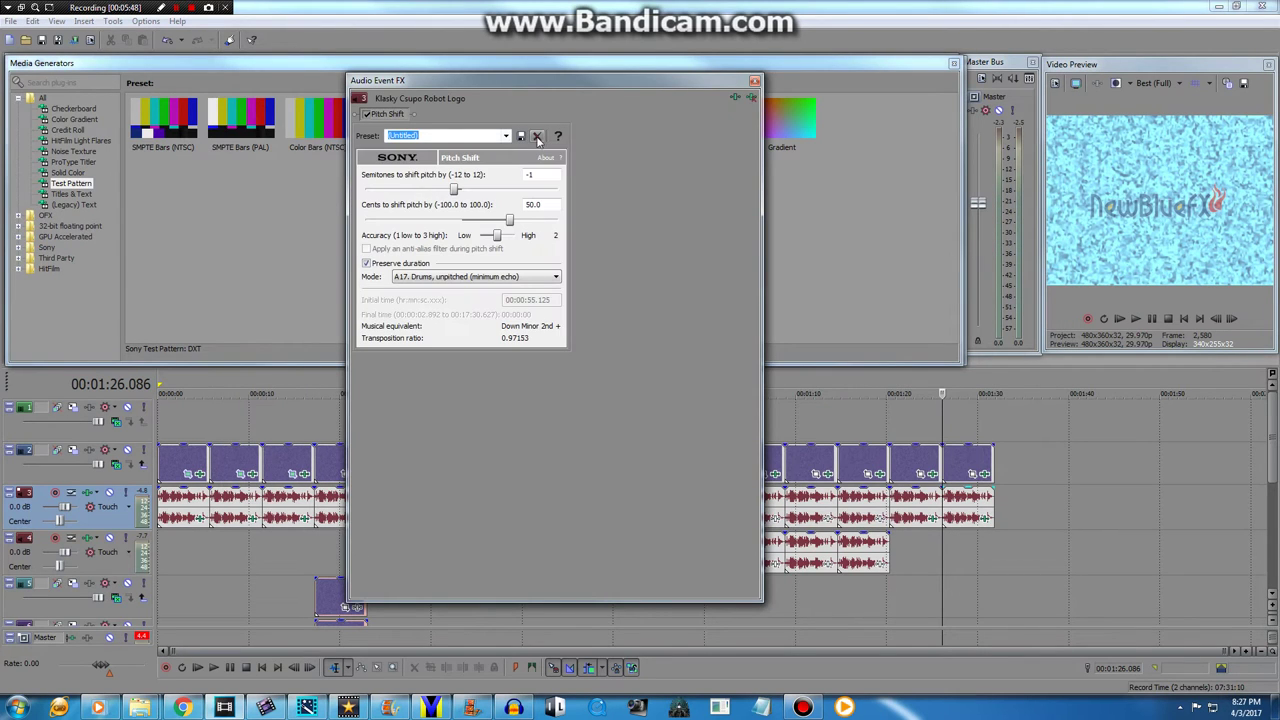
left_click(757, 80)
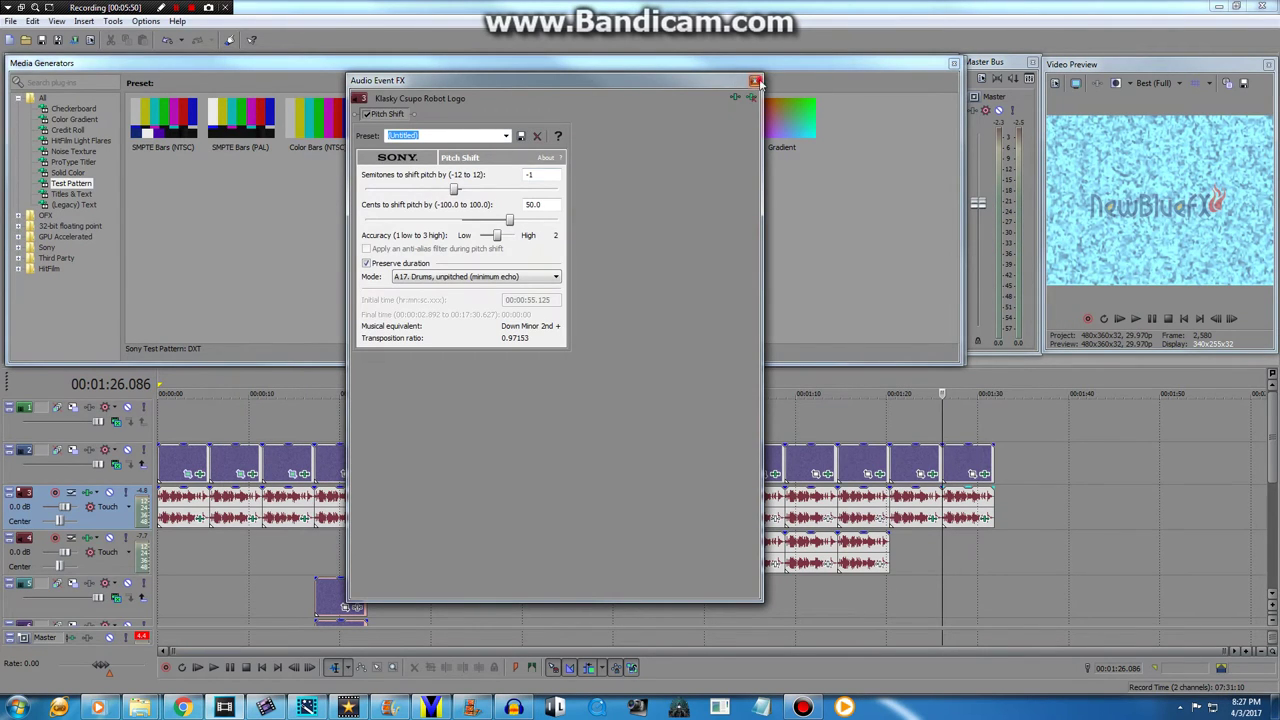
Preview the last logo clip with its new effects and return the playhead to 00:01:26.086
left_click(1137, 319)
left_click(1151, 319)
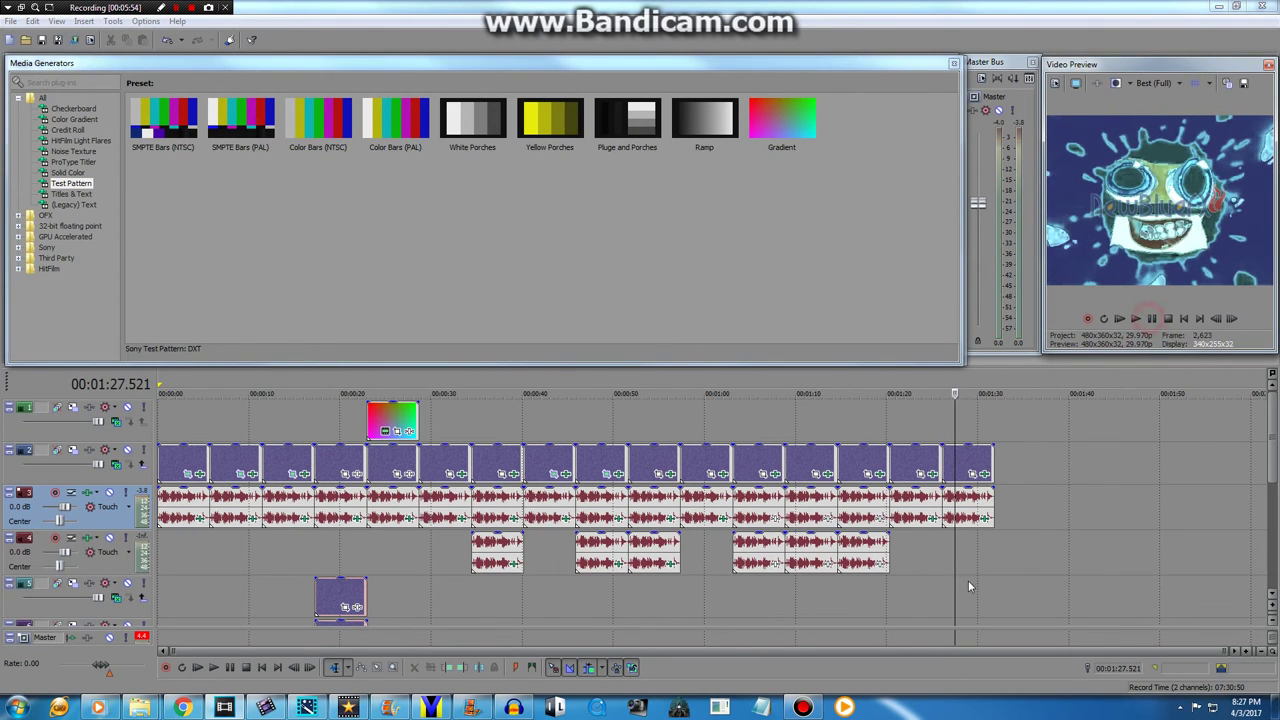
left_click(950, 571)
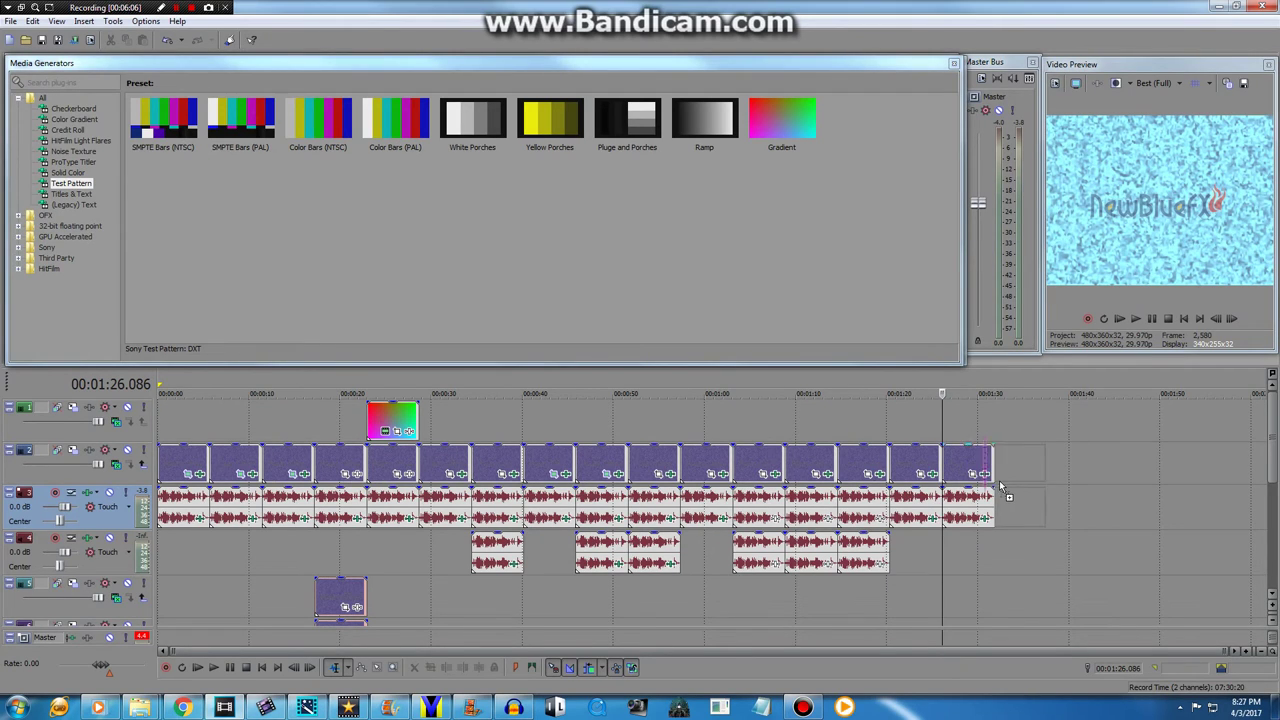
Add another logo clip at the timeline's end and apply the NewBlue AE DuoChrome and Sony Wave effects to its video event
left_click_drag(1000, 486, 1028, 488)
left_click(1036, 475)
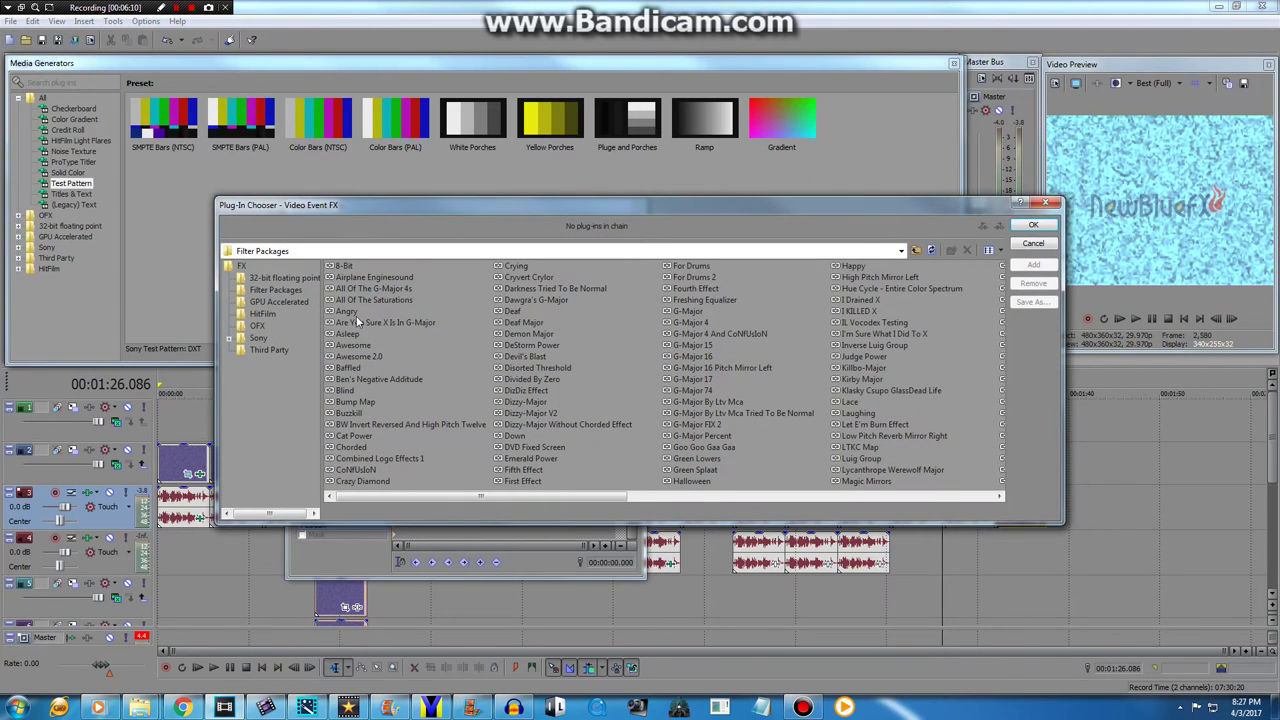
left_click(242, 266)
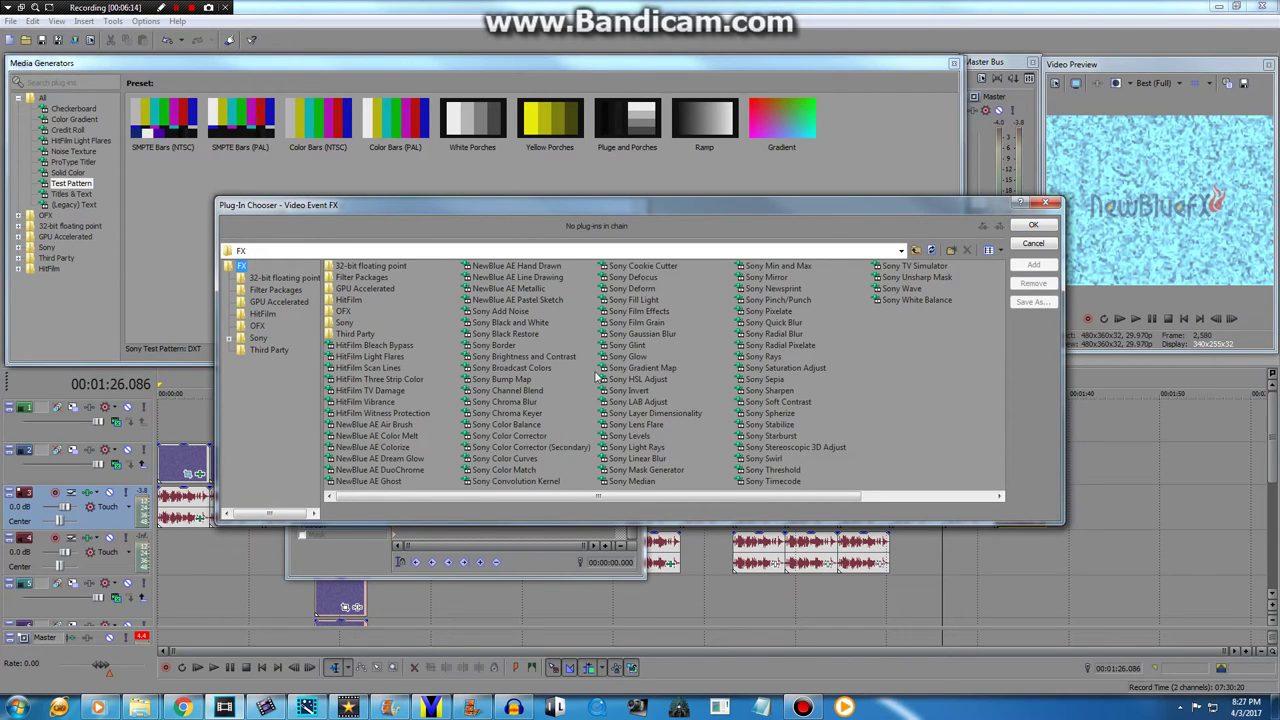
left_click(658, 380)
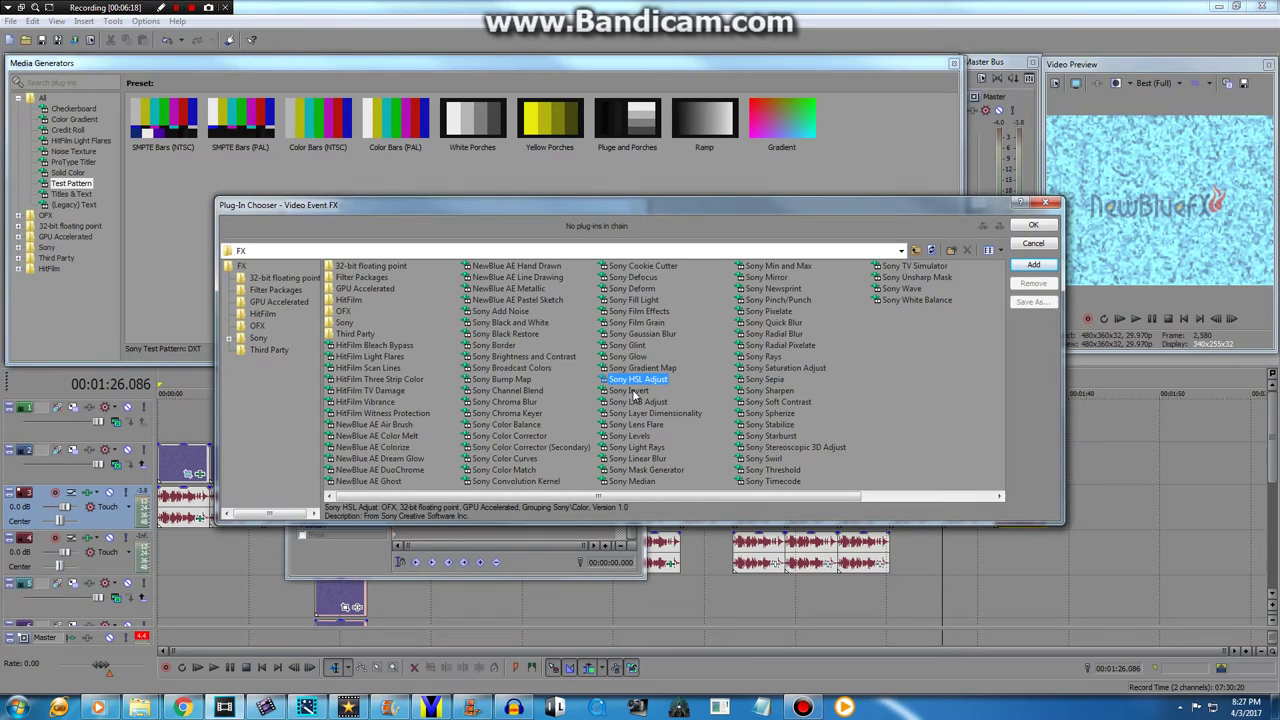
left_click(383, 439)
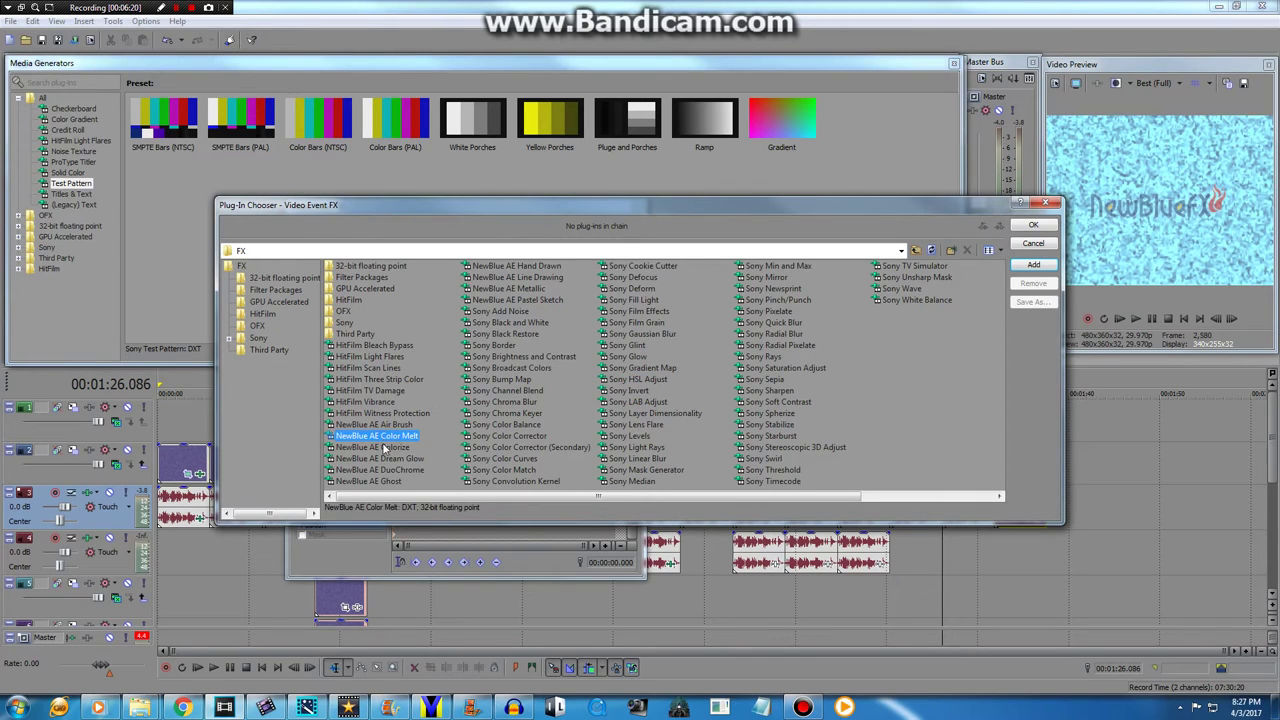
left_click(384, 449)
left_click(388, 459)
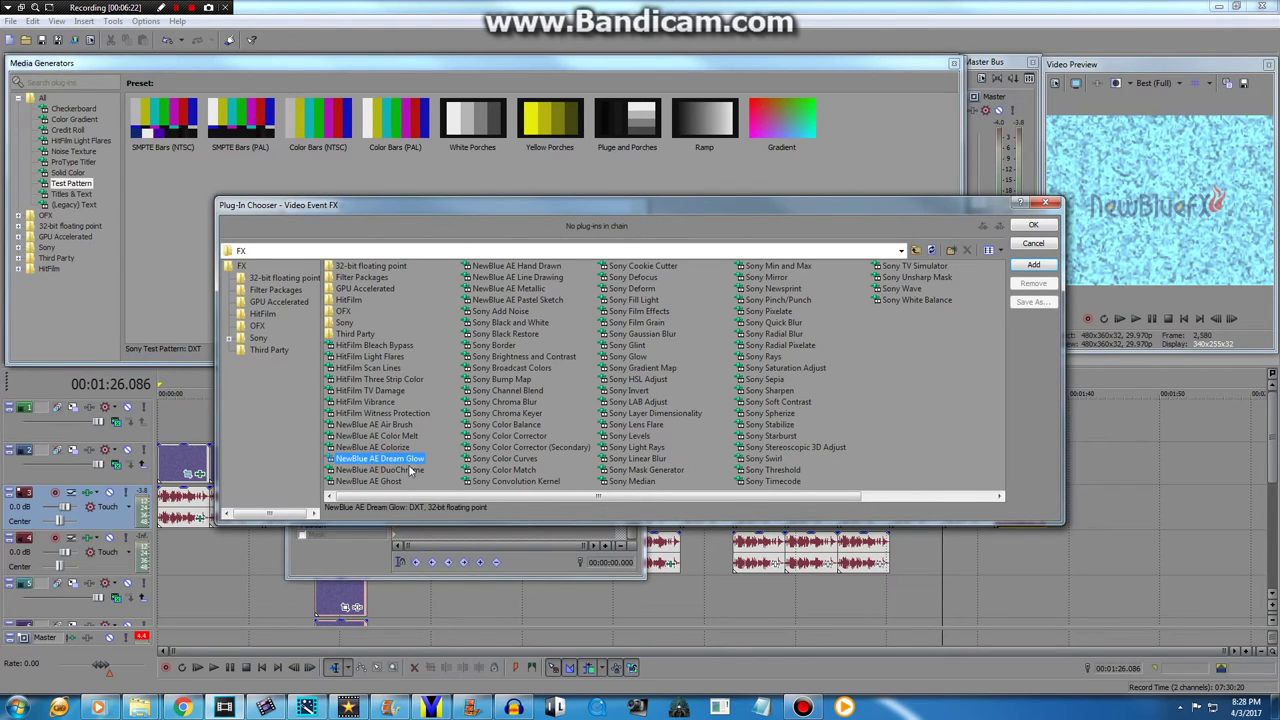
double_click(412, 470)
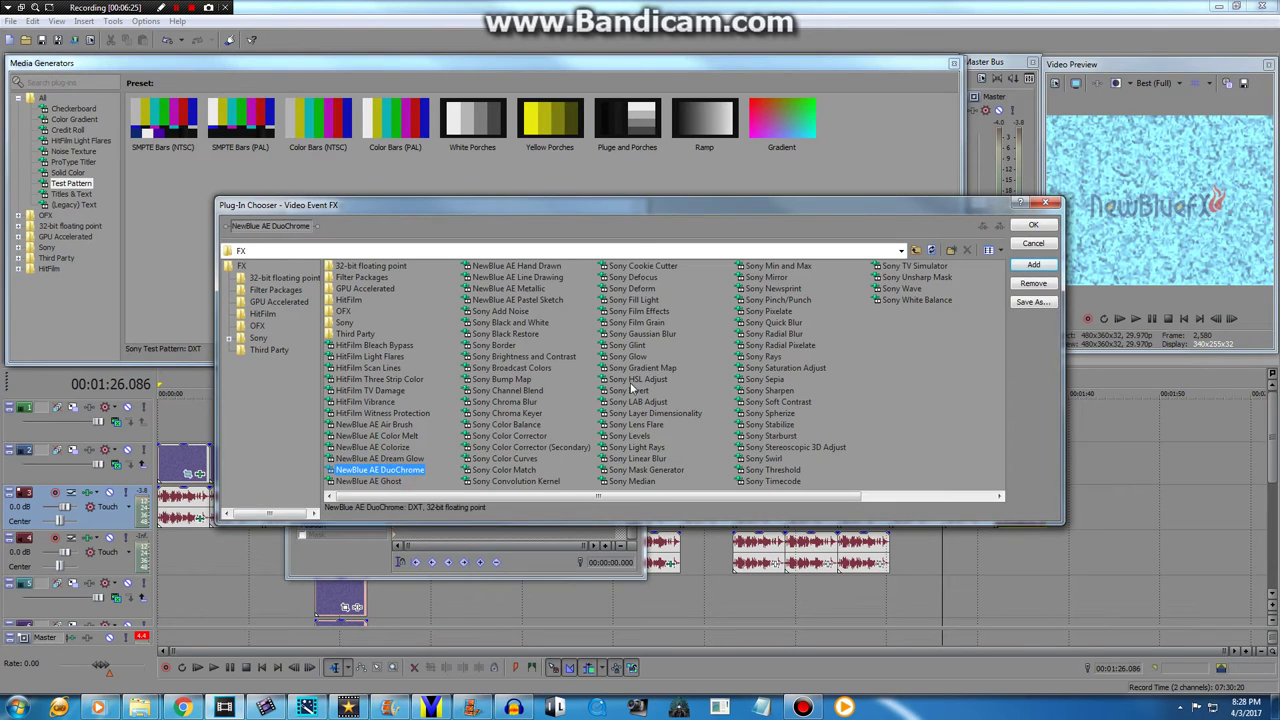
double_click(902, 289)
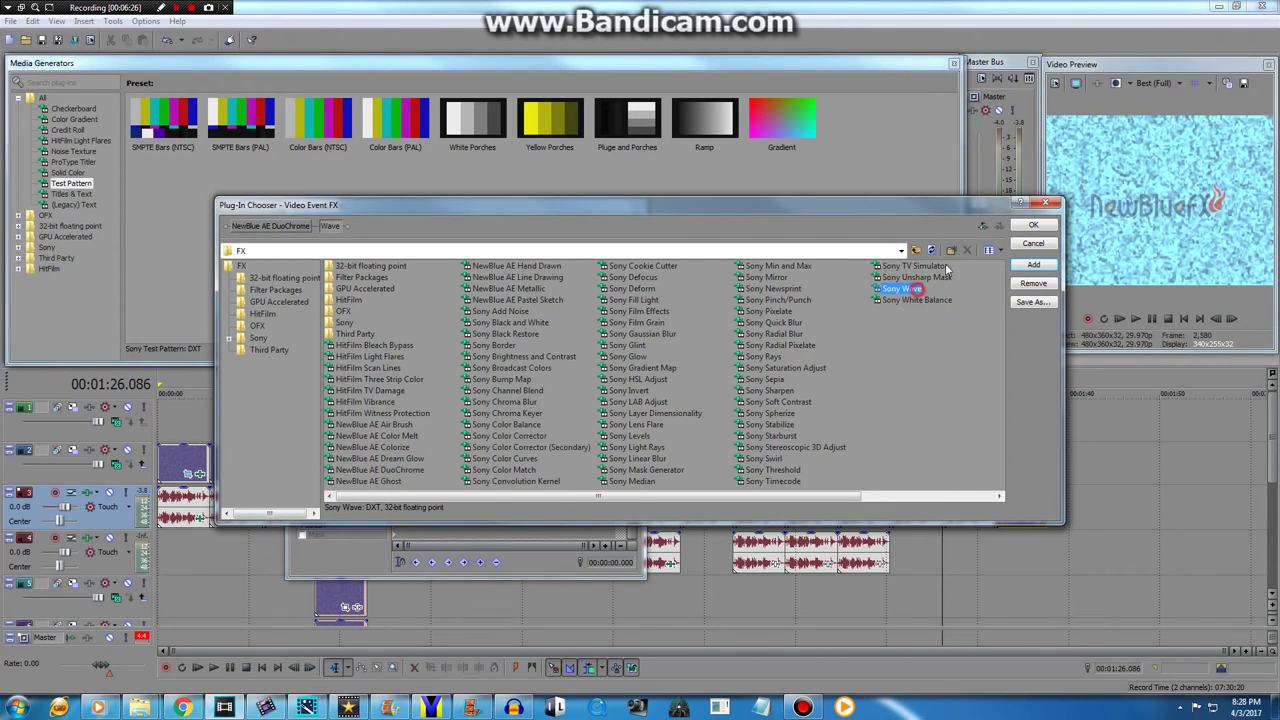
key("Return")
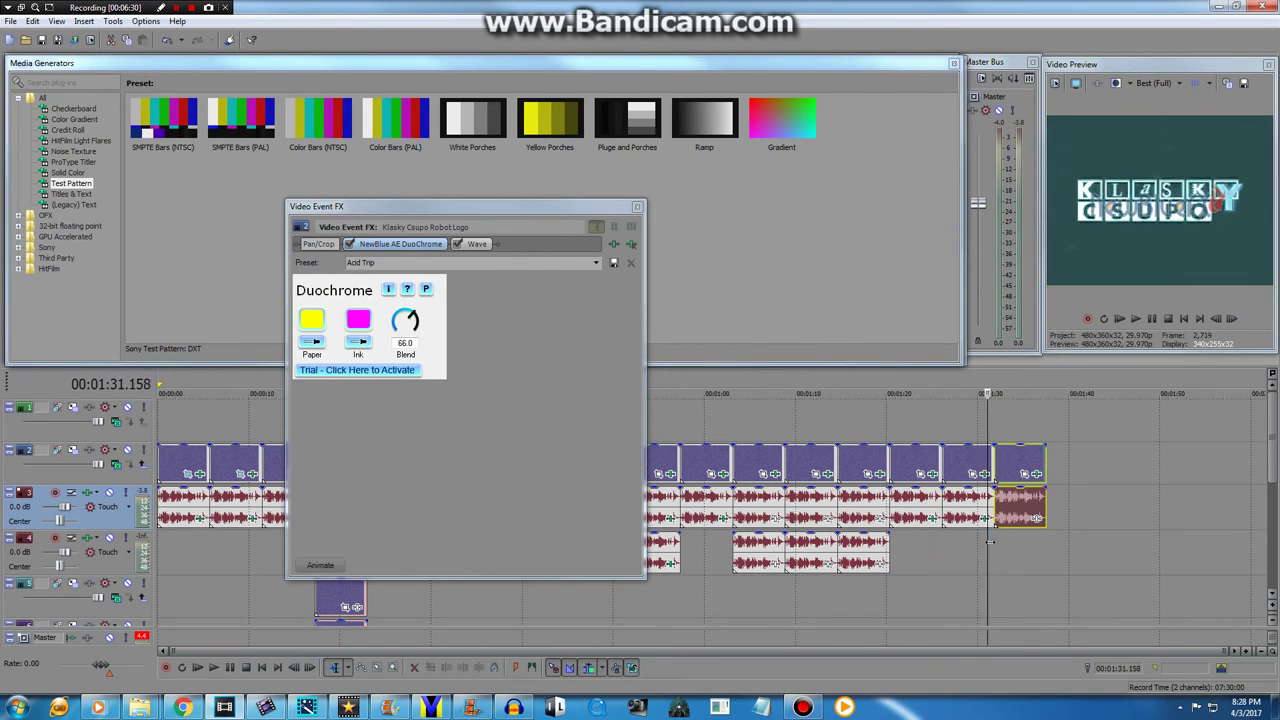
Apply the Talk To The X preset to the Wave effect and add a Wave keyframe at 00:00:05.739
left_click(476, 244)
left_click(597, 263)
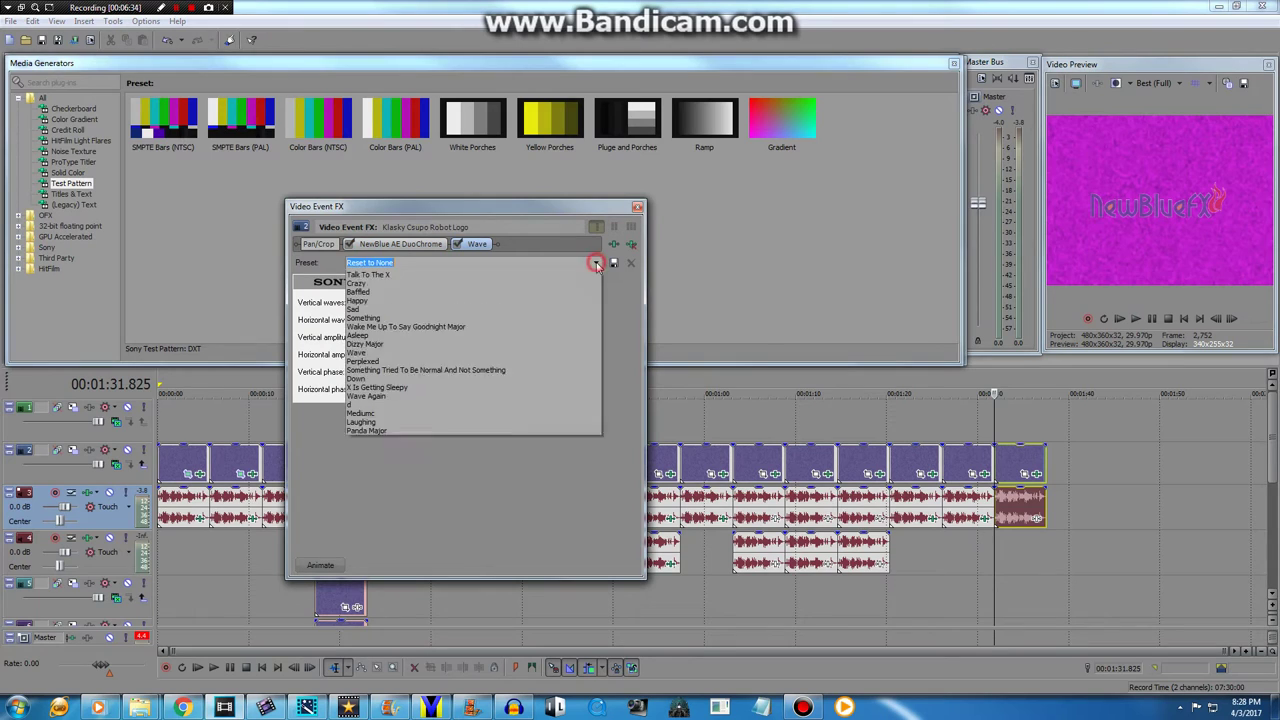
left_click(376, 330)
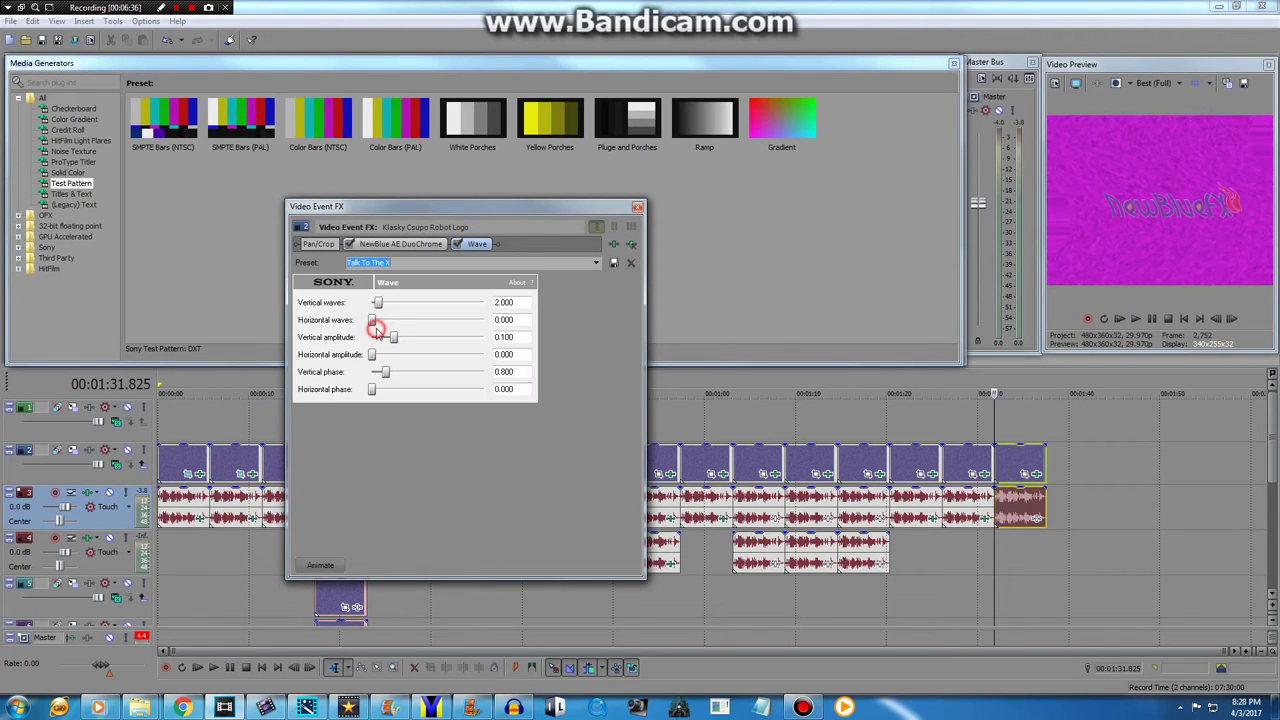
left_click(318, 565)
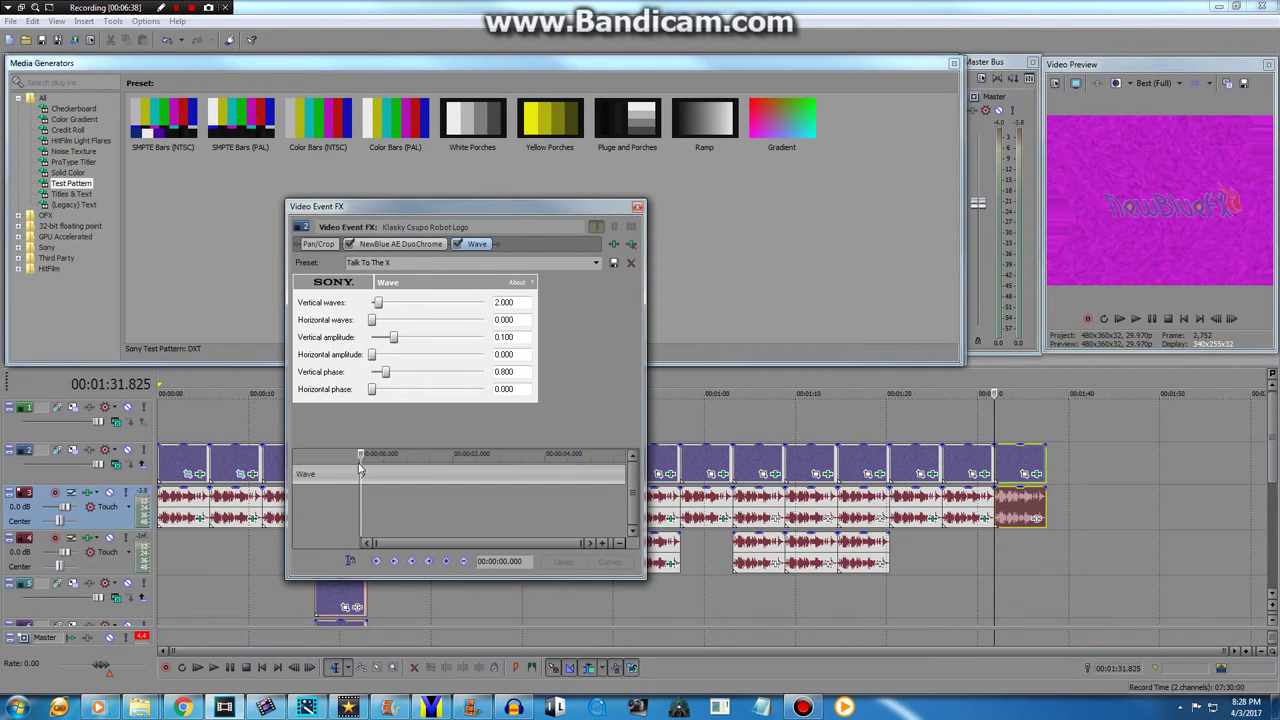
left_click_drag(363, 457, 685, 454)
left_click(445, 566)
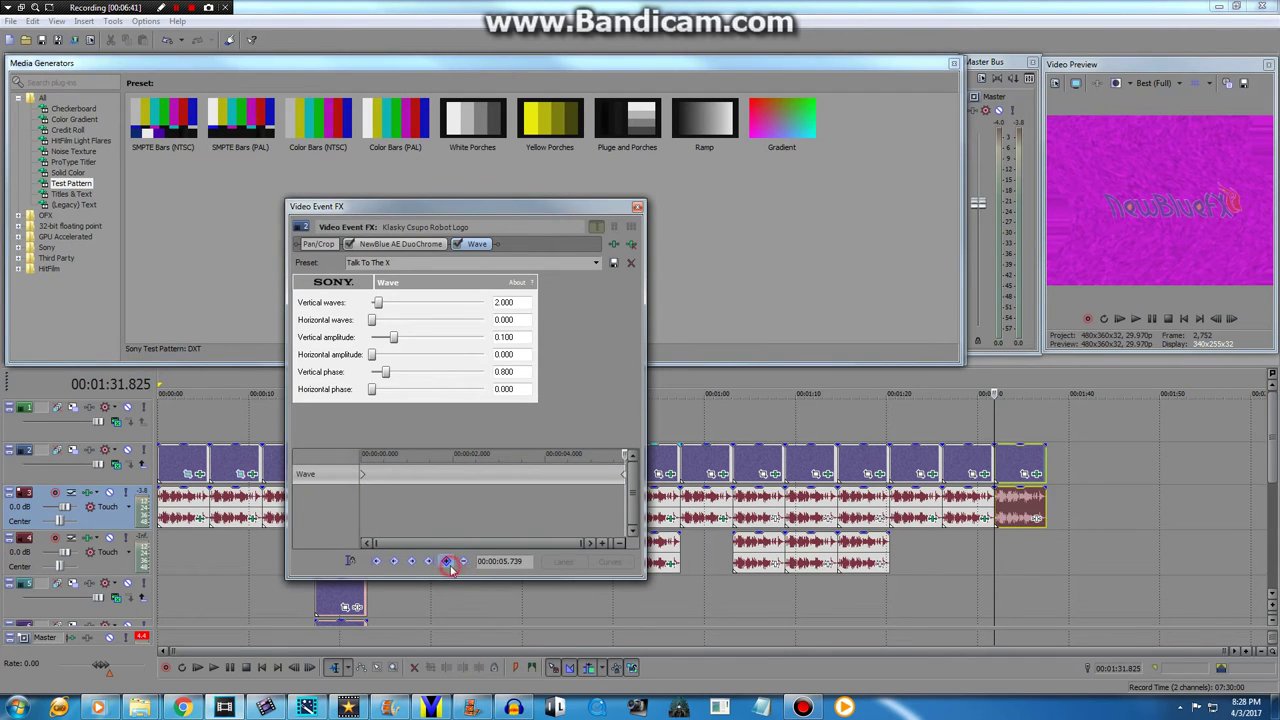
Try changing the horizontal phase and vertical waves of the Wave effect's end keyframe
left_click(625, 476)
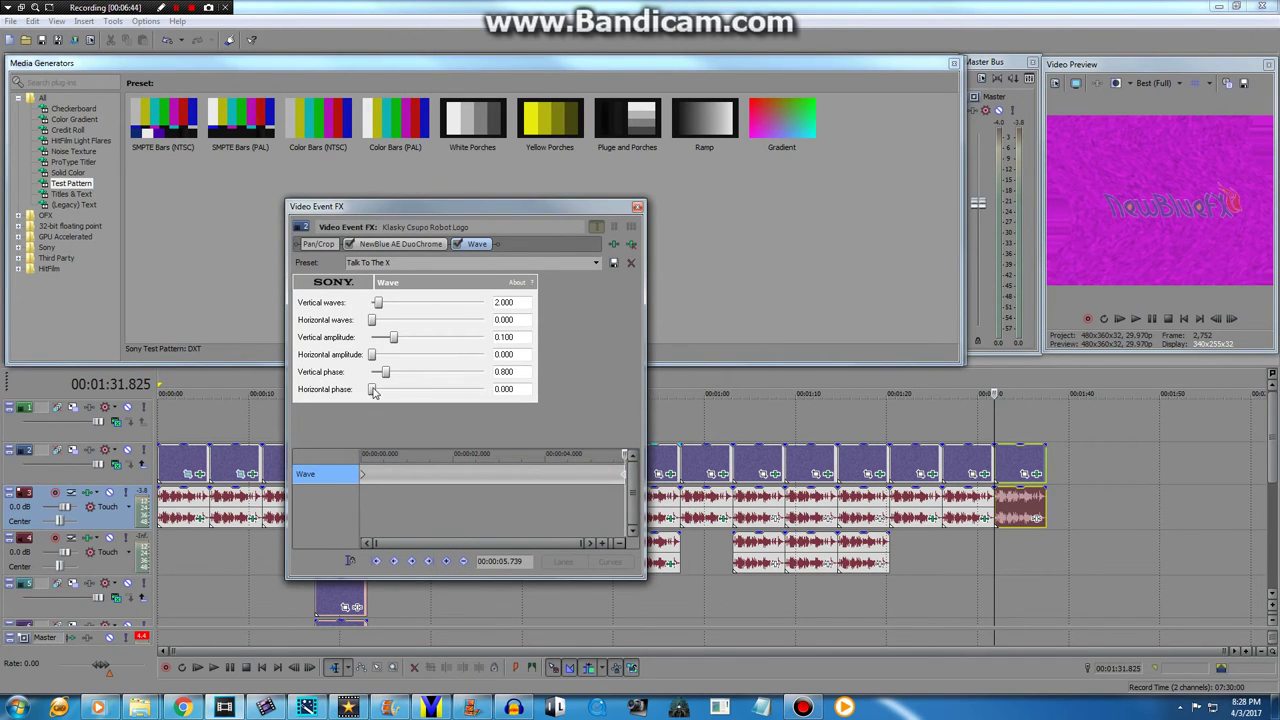
left_click_drag(373, 391, 535, 390)
left_click(522, 389)
key("Return")
double_click(517, 303)
type("6283")
key("Return")
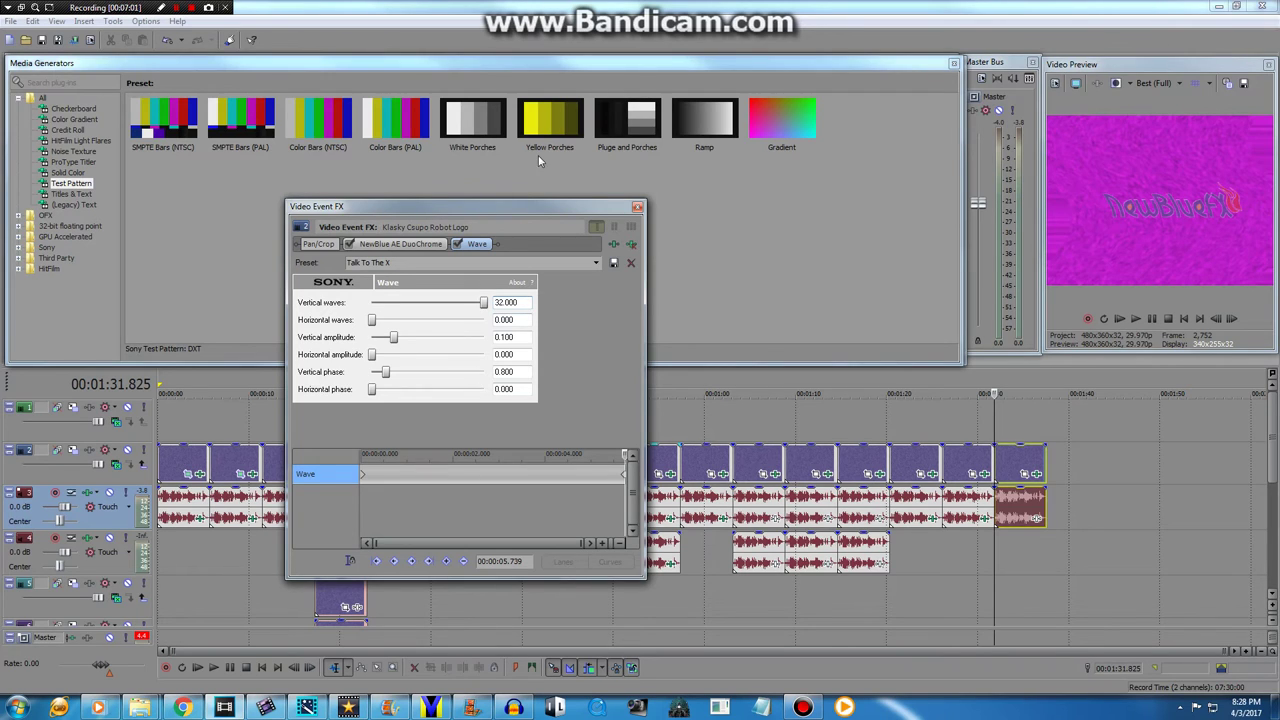
Set the end keyframe's vertical waves to 6.283 and go back to the first Wave keyframe
double_click(515, 302)
type("6.383")
key("Return")
left_click(505, 306)
key("BackSpace")
type("2")
left_click(368, 474)
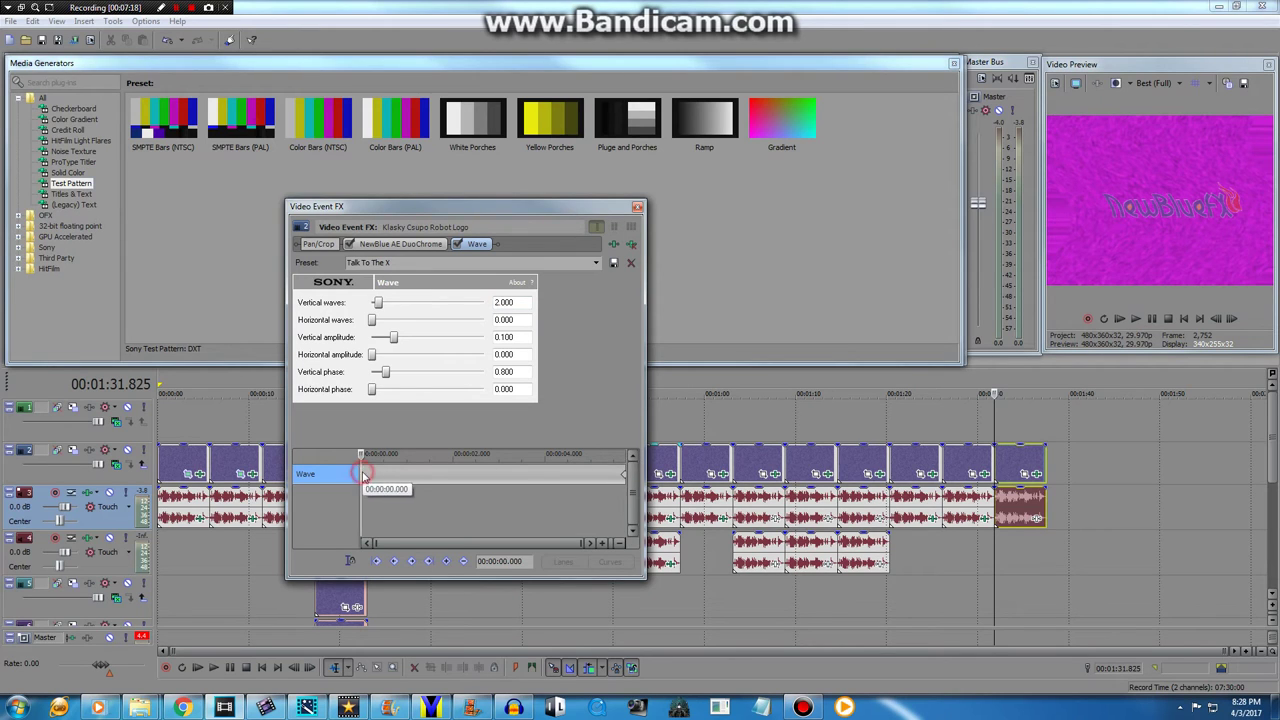
Close the video effects window and preview the last clip's Wave animation
left_click(636, 208)
left_click_drag(990, 550, 1012, 551)
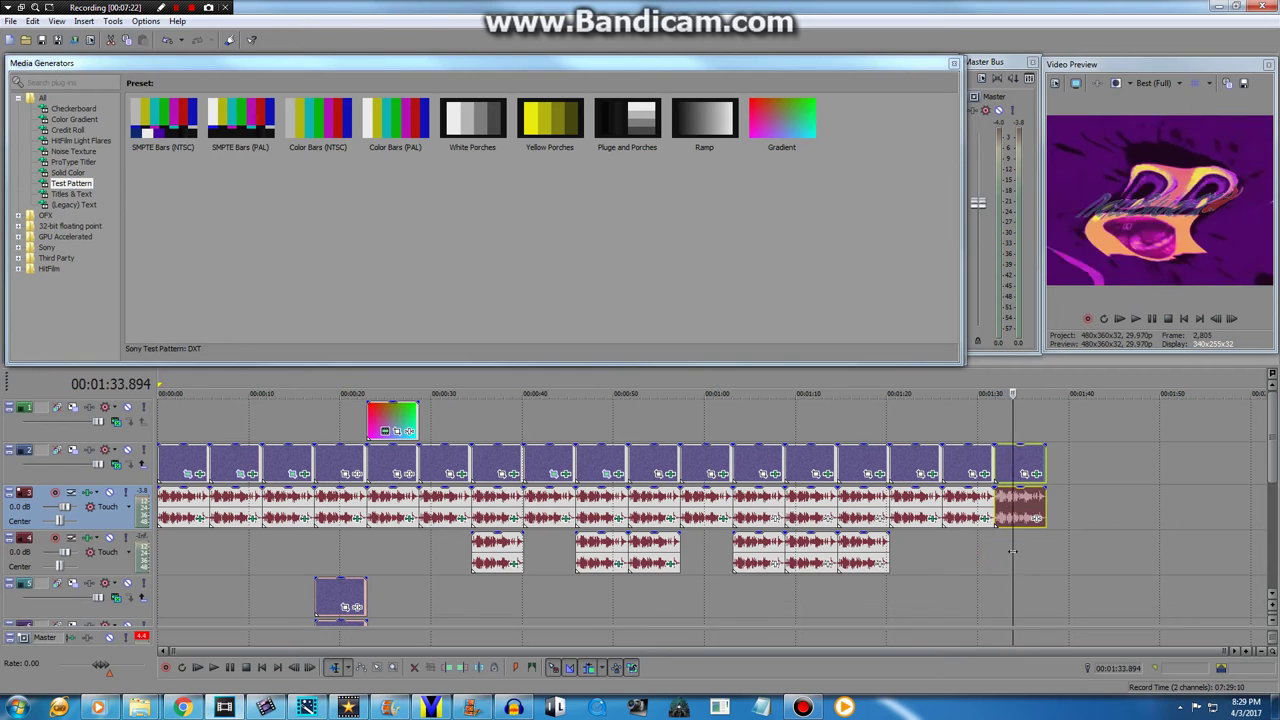
key("space")
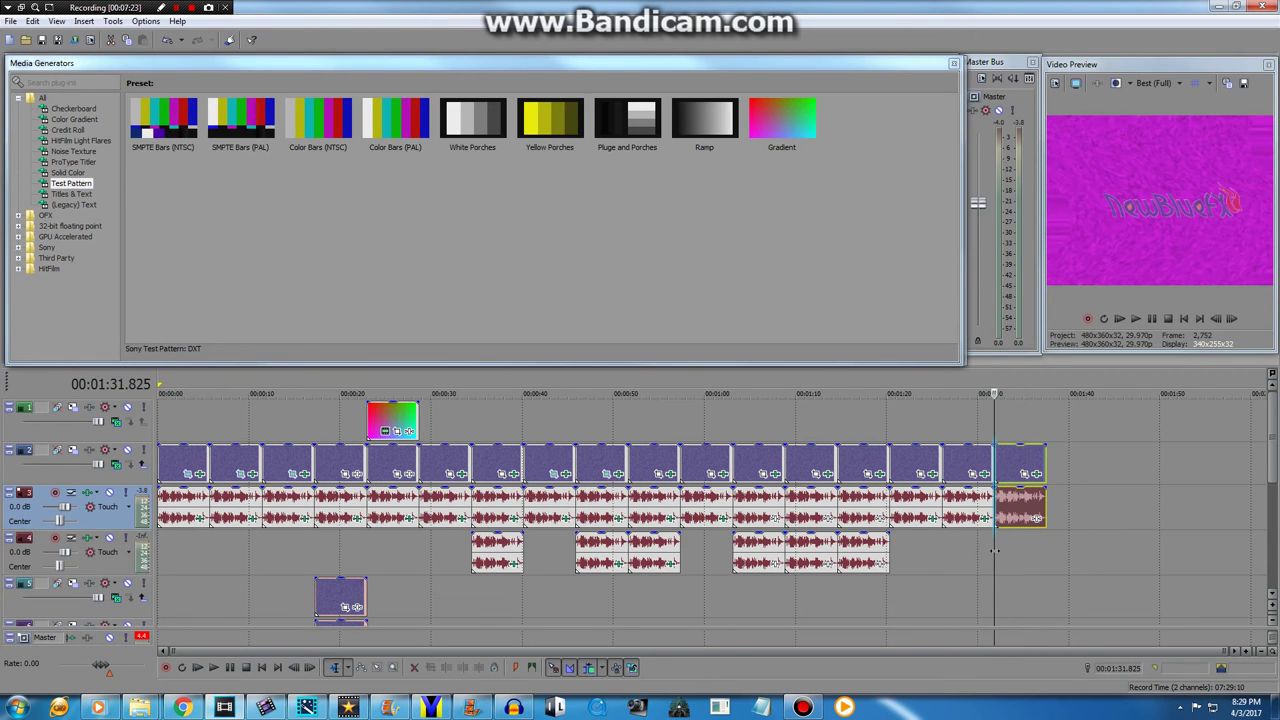
Set the last audio event's pitch change to -5 using the élastique method
right_click(1043, 515)
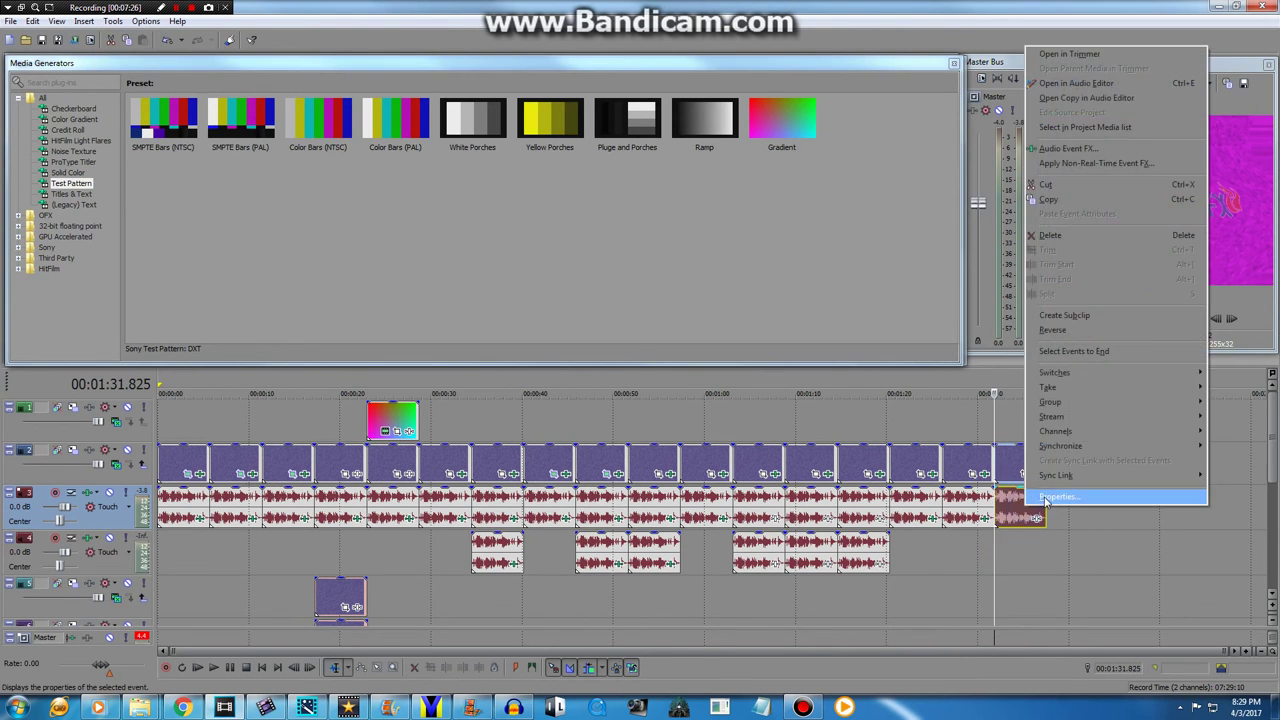
left_click(1060, 494)
left_click(677, 280)
left_click(654, 297)
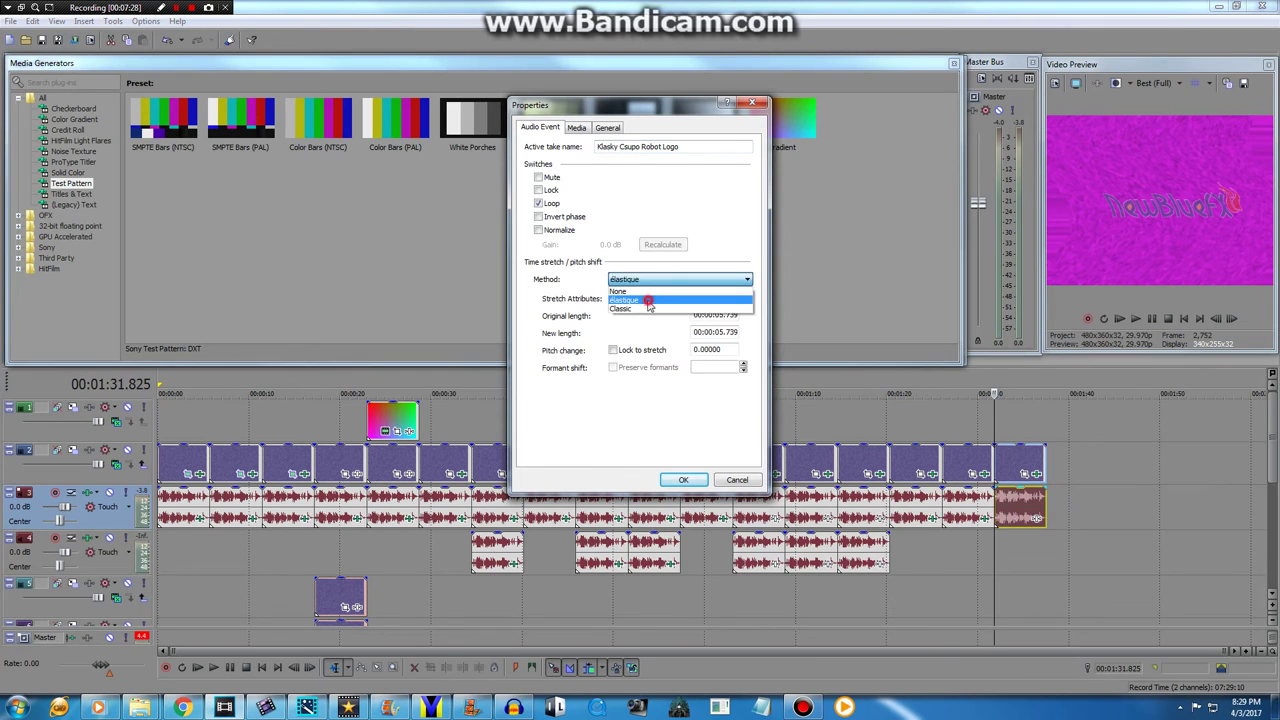
left_click_drag(725, 349, 558, 346)
type("-5")
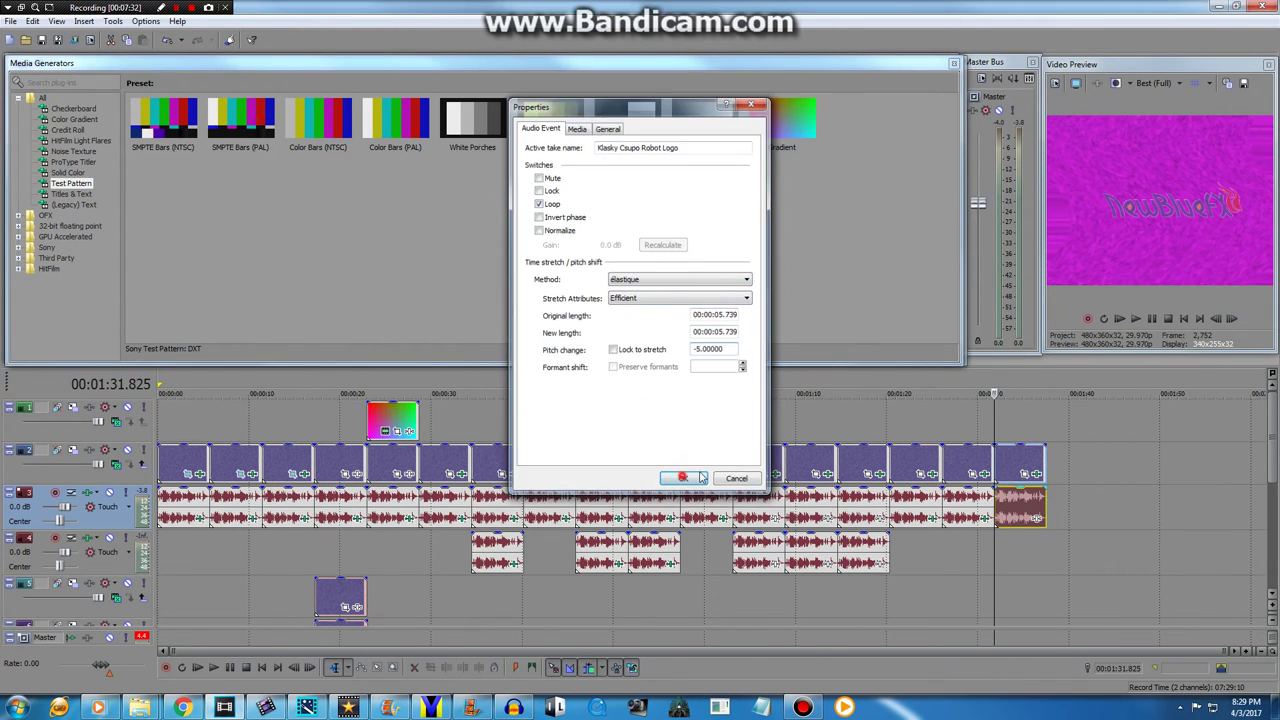
left_click(683, 479)
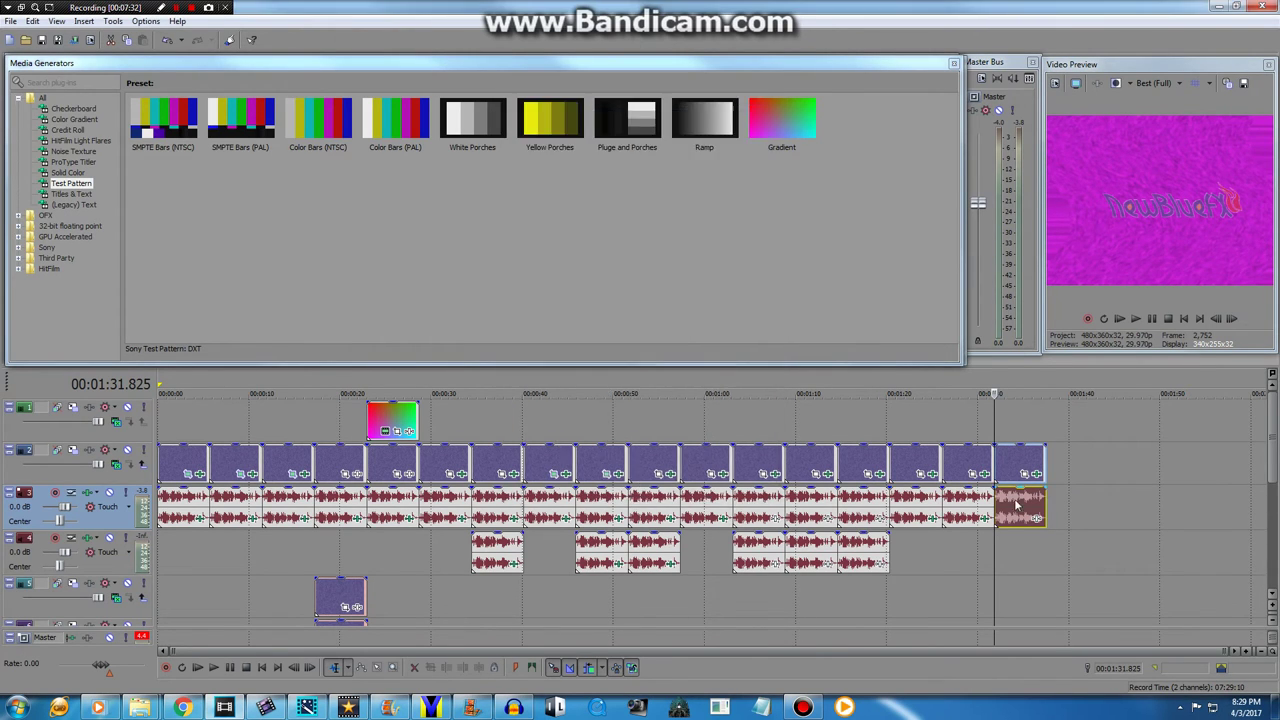
Copy the last audio event to the audio track below and set the copy's pitch change to -10
right_click(1015, 557)
left_click(1037, 574)
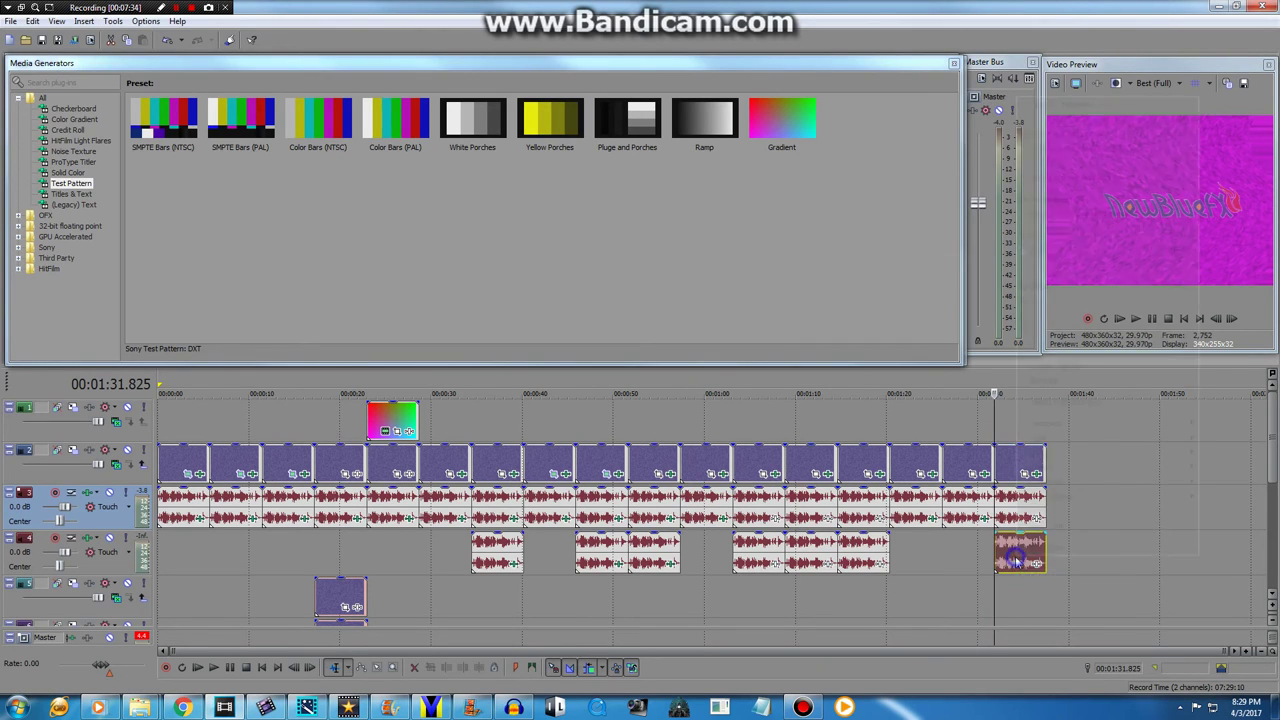
right_click(1015, 557)
left_click(1032, 547)
left_click_drag(738, 350, 530, 340)
type("-10")
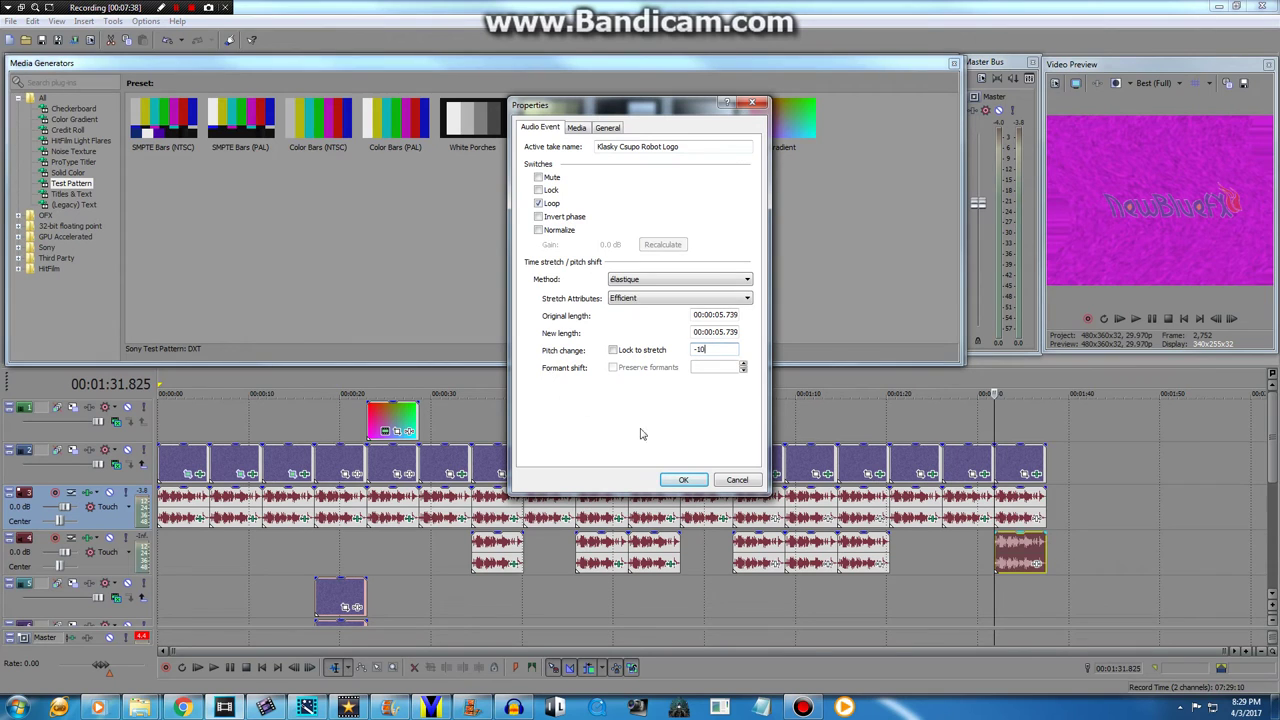
left_click(682, 479)
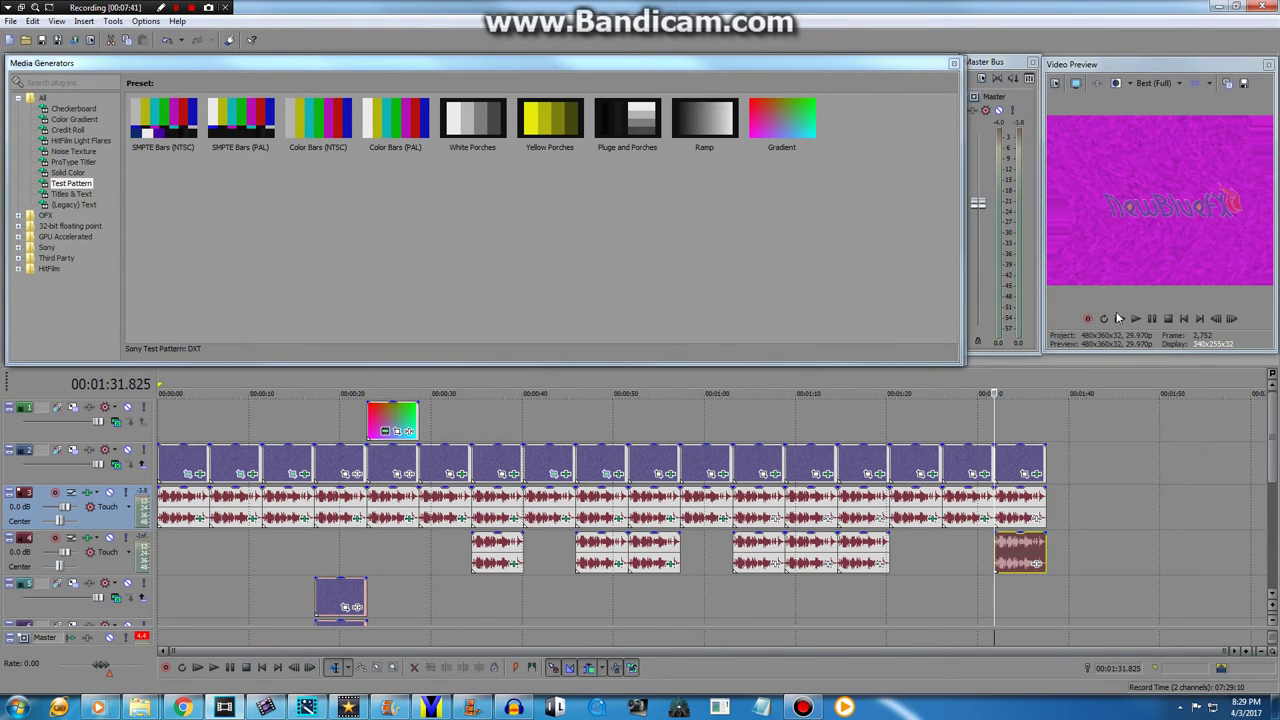
Play back the last clip with its layered audio and return the playhead to the clip's start at 00:01:31.825
left_click(1135, 319)
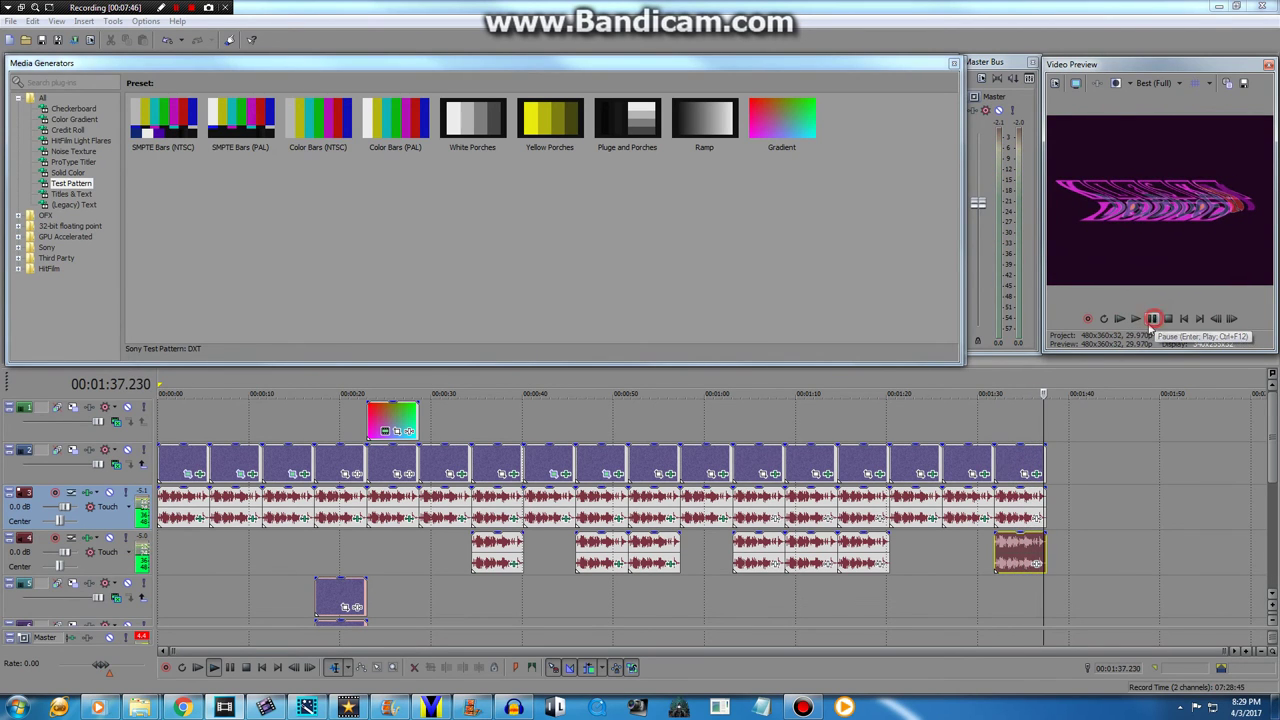
left_click(972, 575)
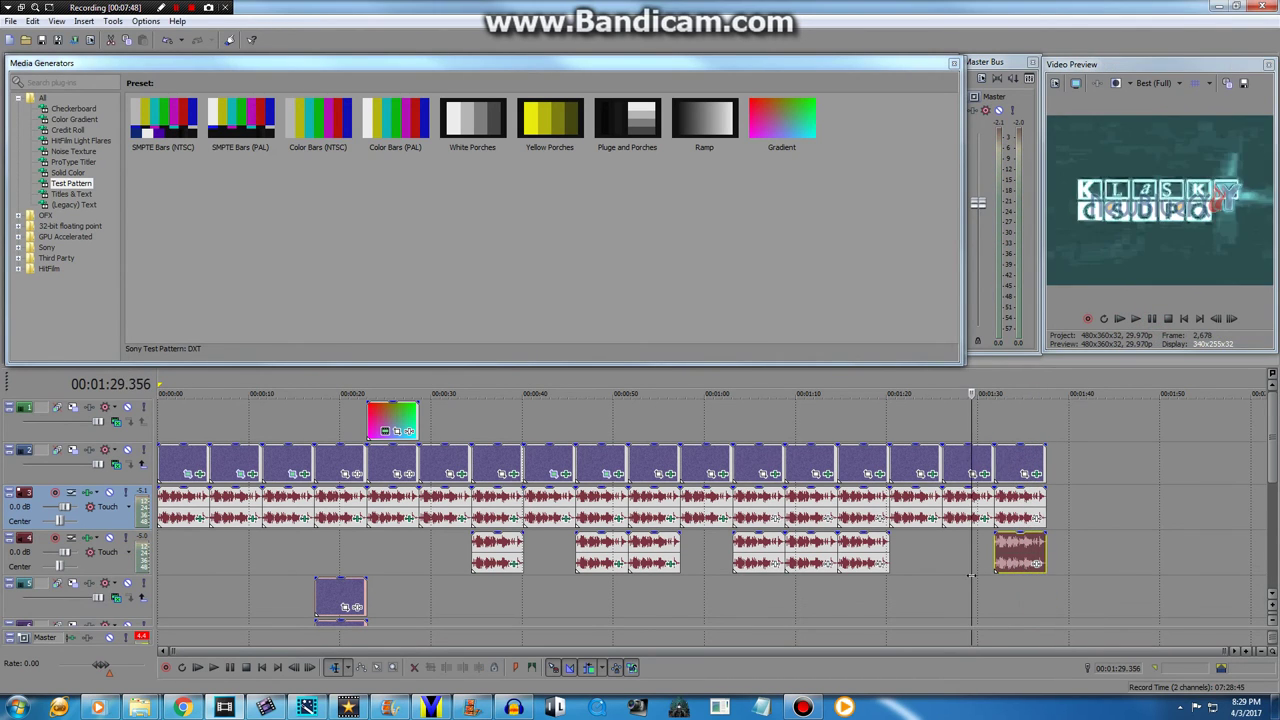
left_click(928, 563)
left_click_drag(928, 563, 996, 563)
Save the last video event's effect chain as a plug-in package named Acid Trip
left_click(1038, 472)
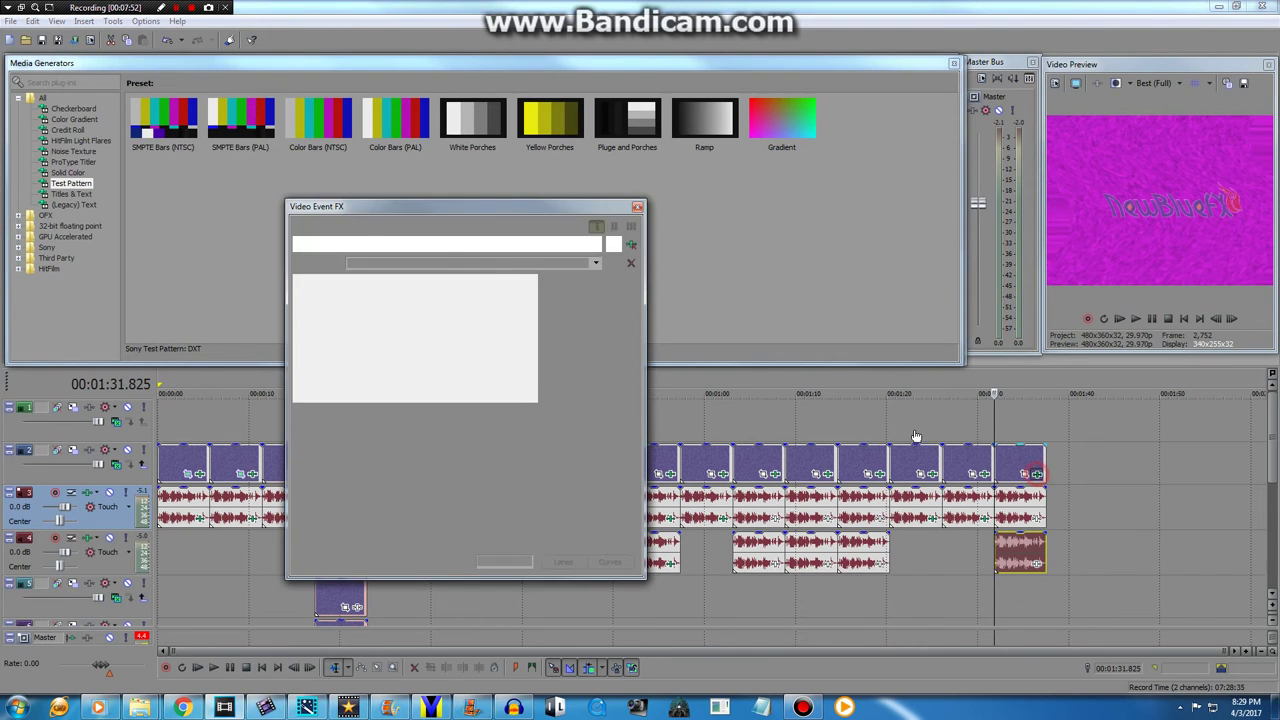
left_click(594, 227)
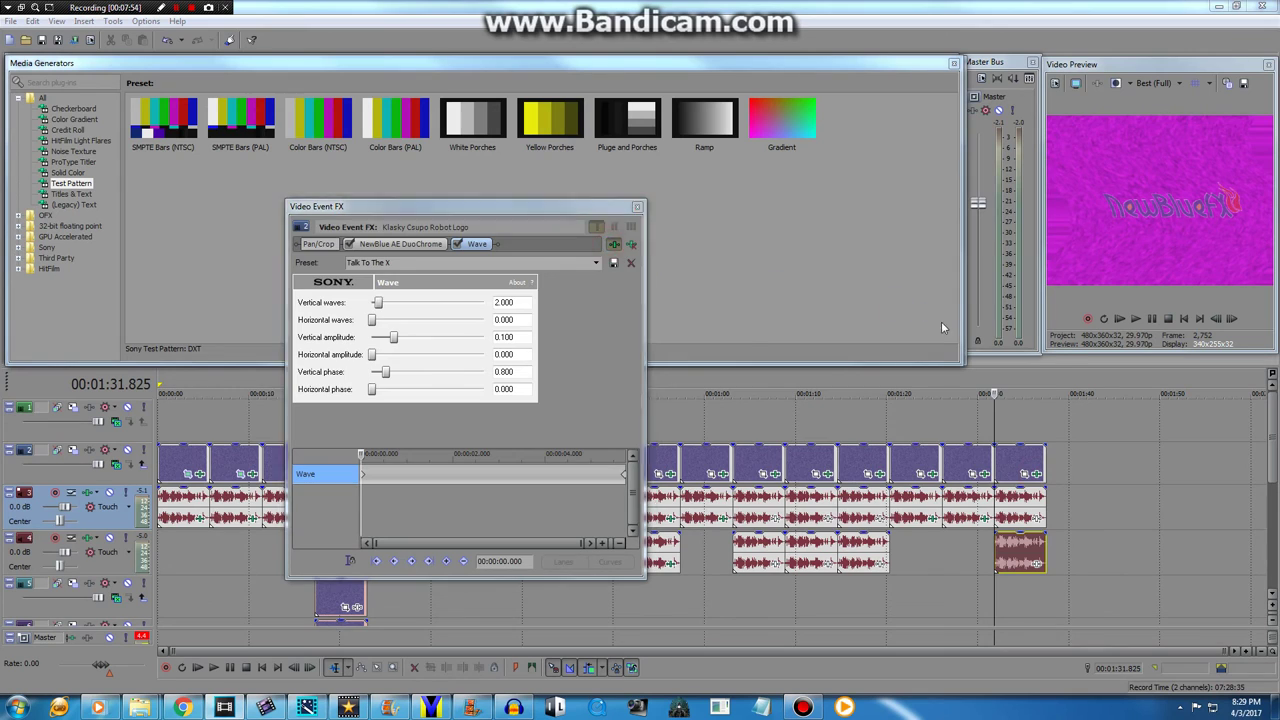
left_click(1025, 302)
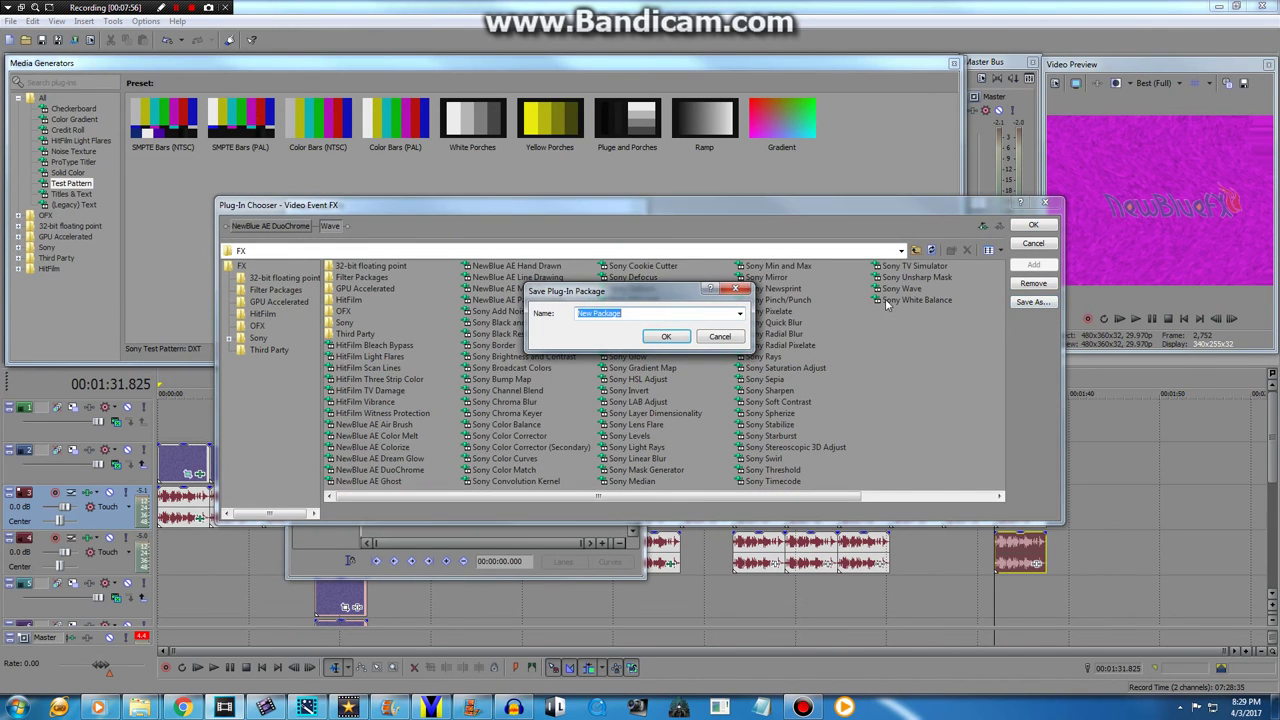
type("Acid Trip")
left_click(665, 336)
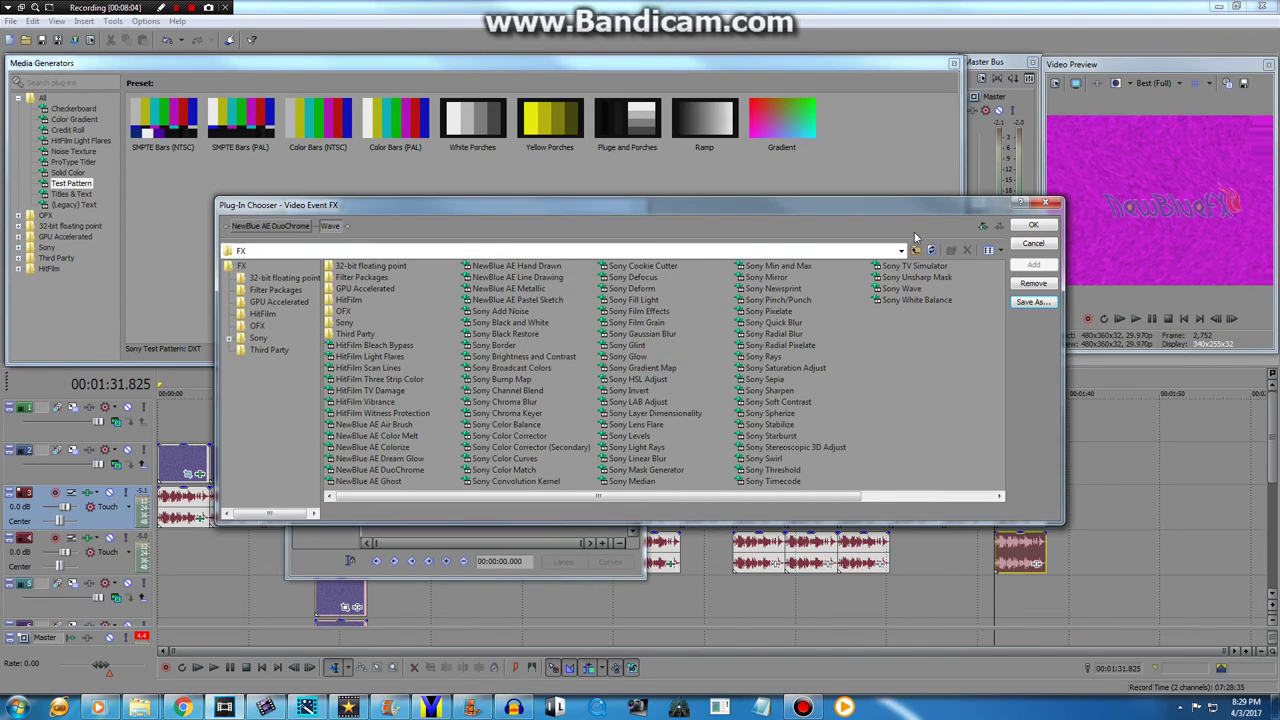
left_click(1034, 226)
left_click(637, 208)
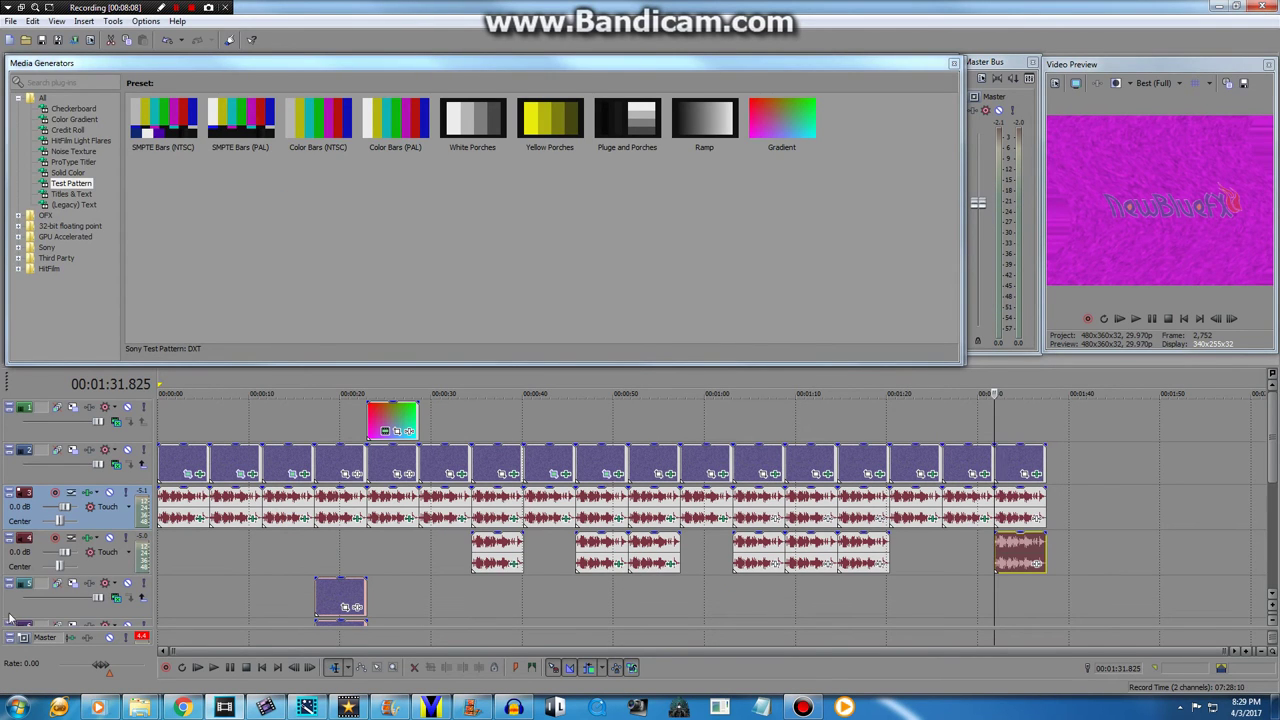
Check the reference Klasky Csupo effects video in the media player, return to the project and bring up Bandicam
left_click(108, 710)
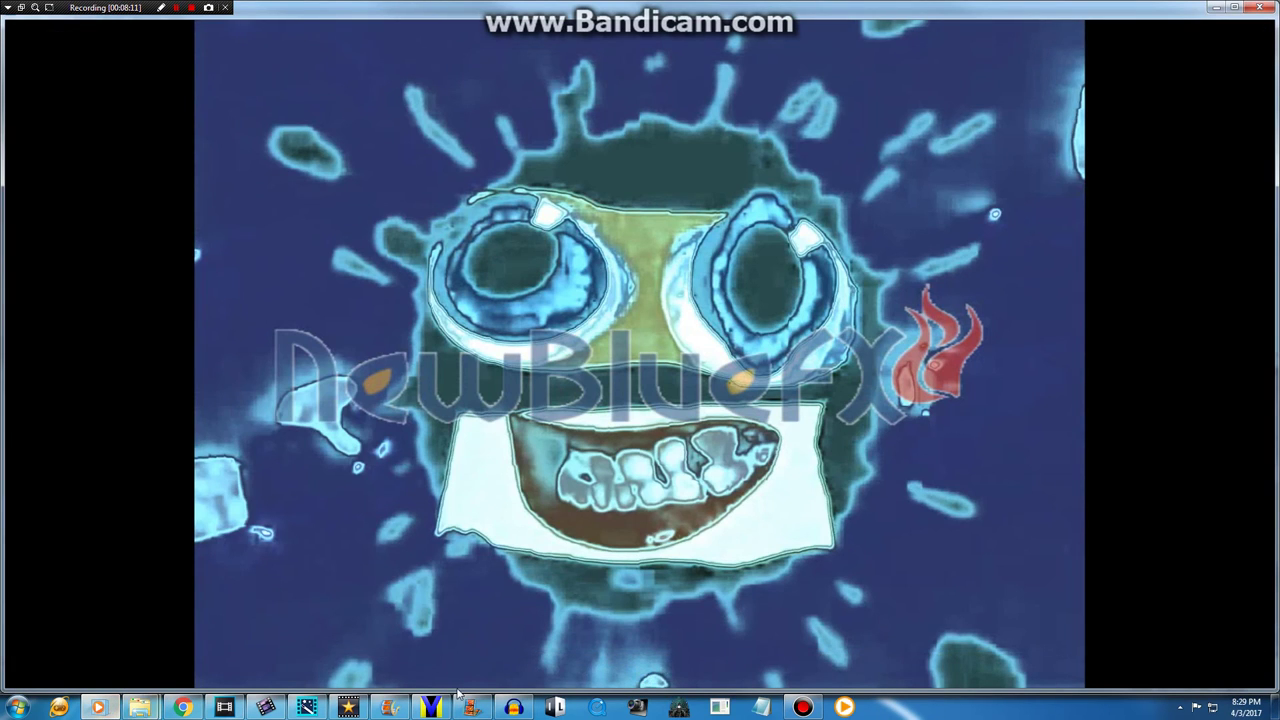
left_click(88, 708)
left_click(803, 707)
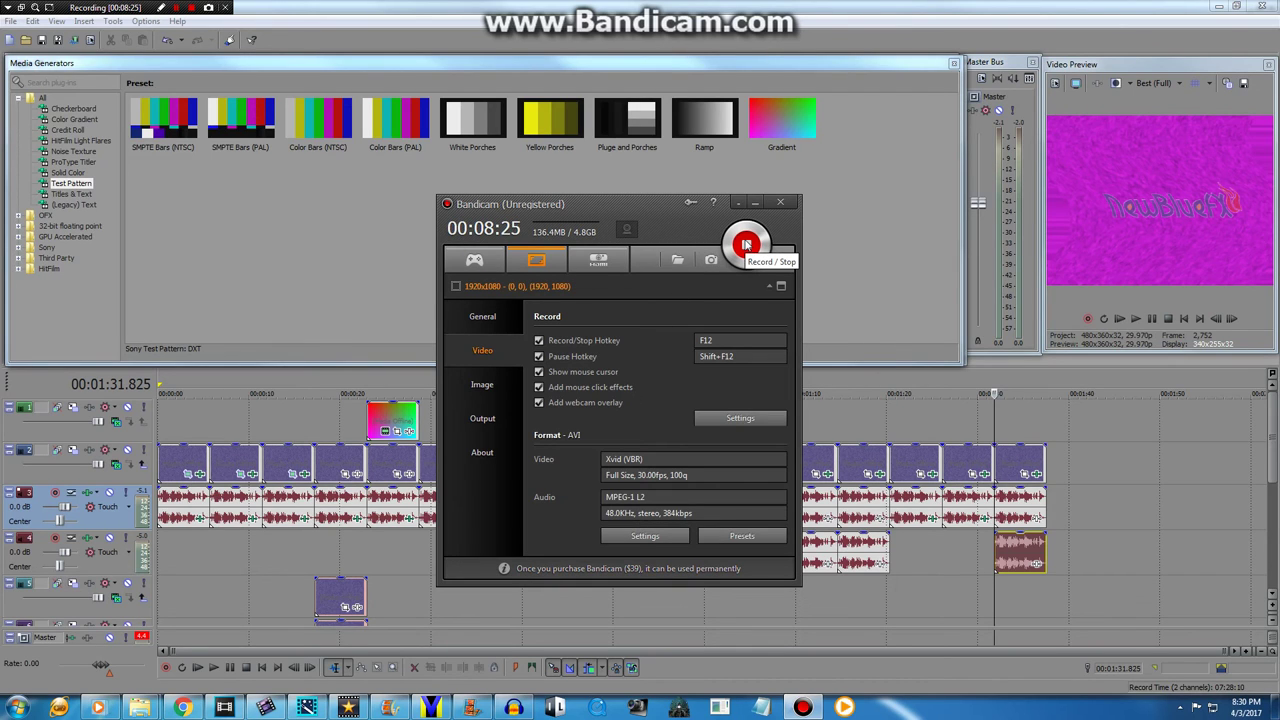
Switch to Chrome and open a new browser tab
left_click(182, 707)
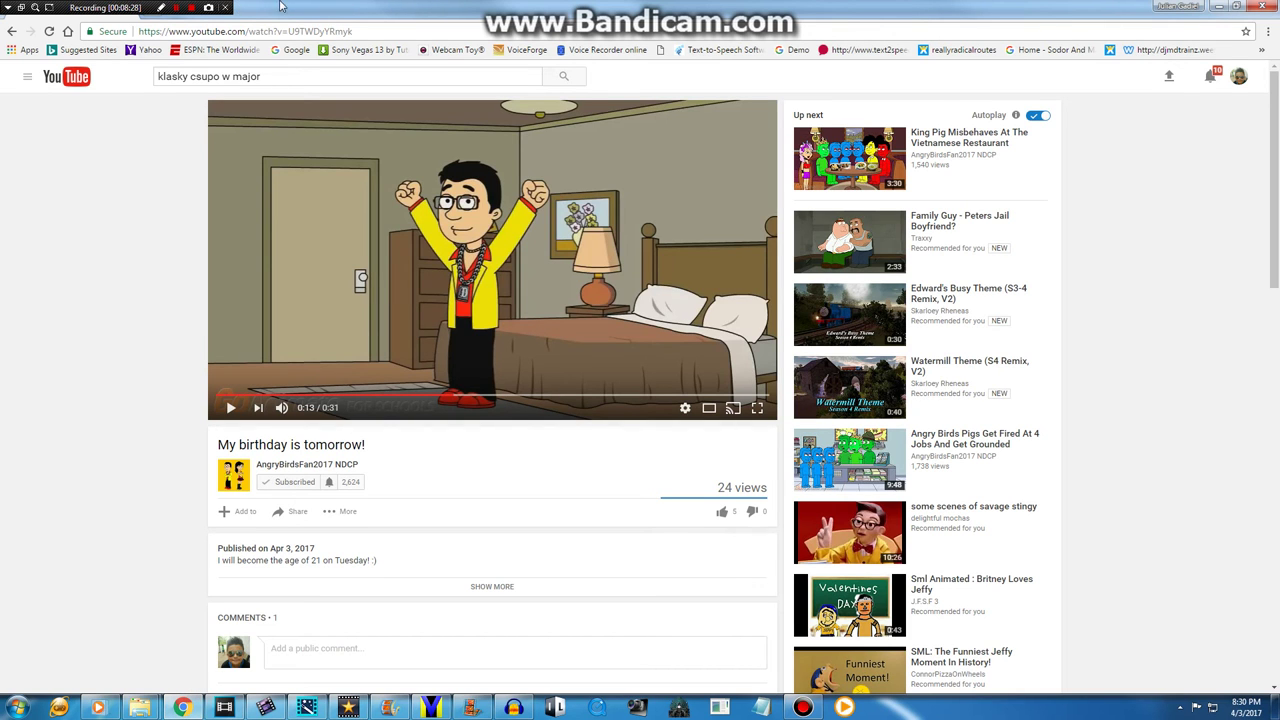
mouse_move(120, 10)
left_mouse_down()
mouse_move(73, 143)
mouse_move(105, 6)
mouse_move(121, 5)
left_mouse_up()
key("ctrl+t")
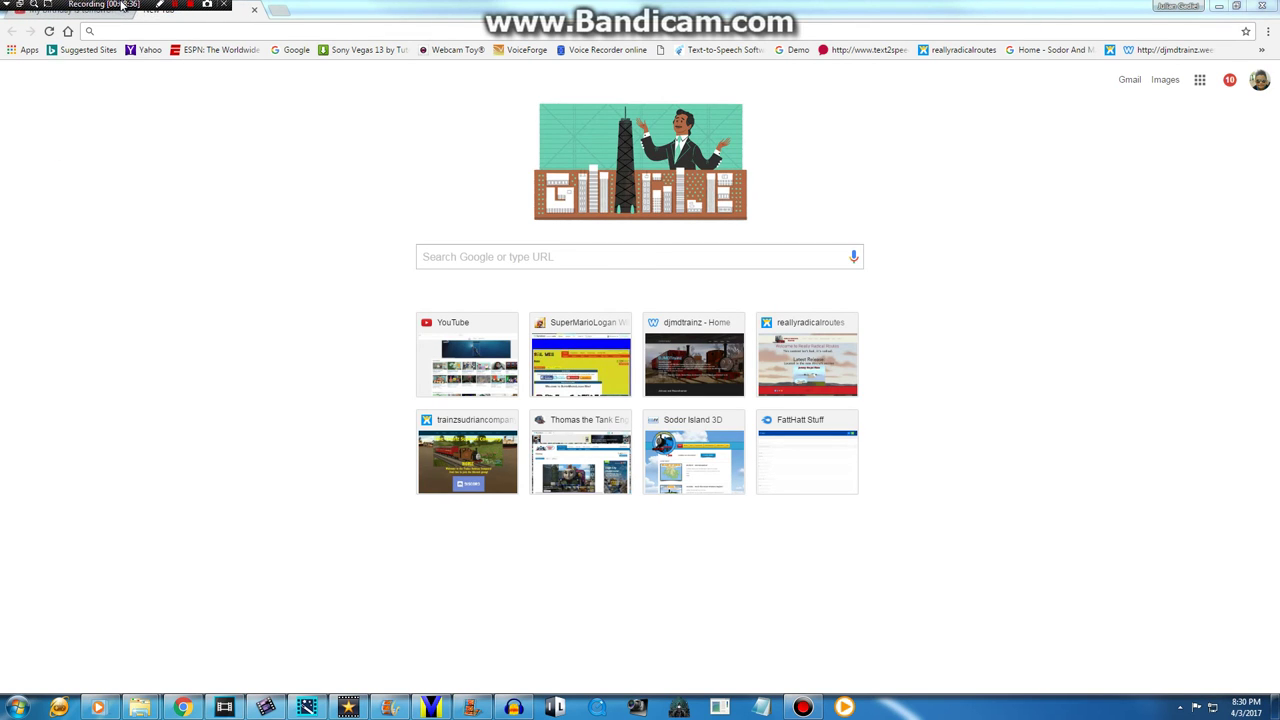
Write the message "and that's how you do it guys" in the new tab's search field without running a search
left_click(425, 258)
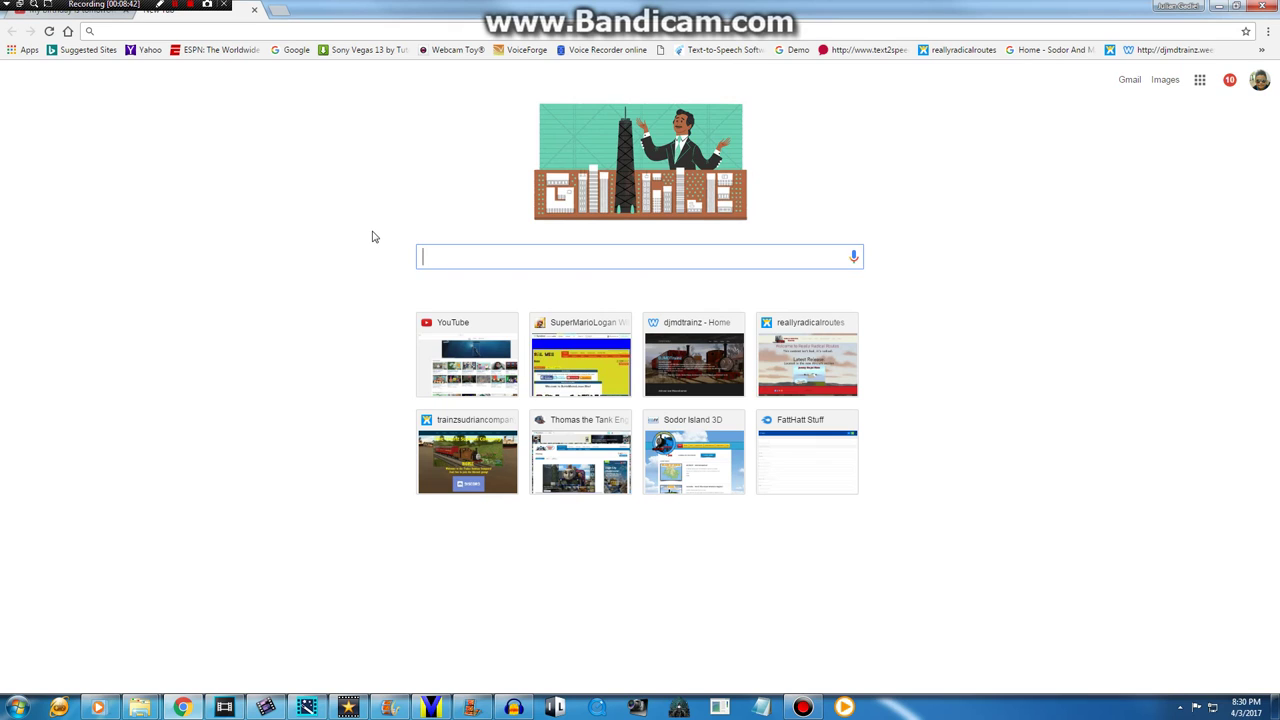
type("and")
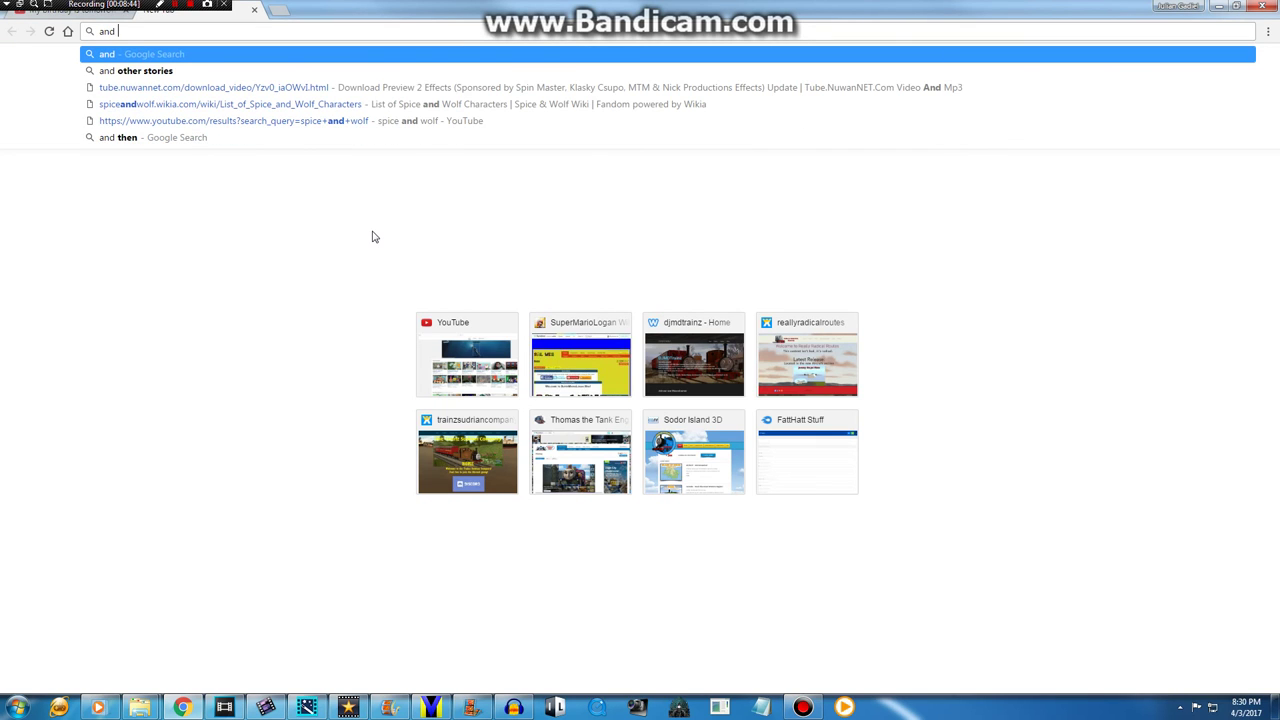
type(" th")
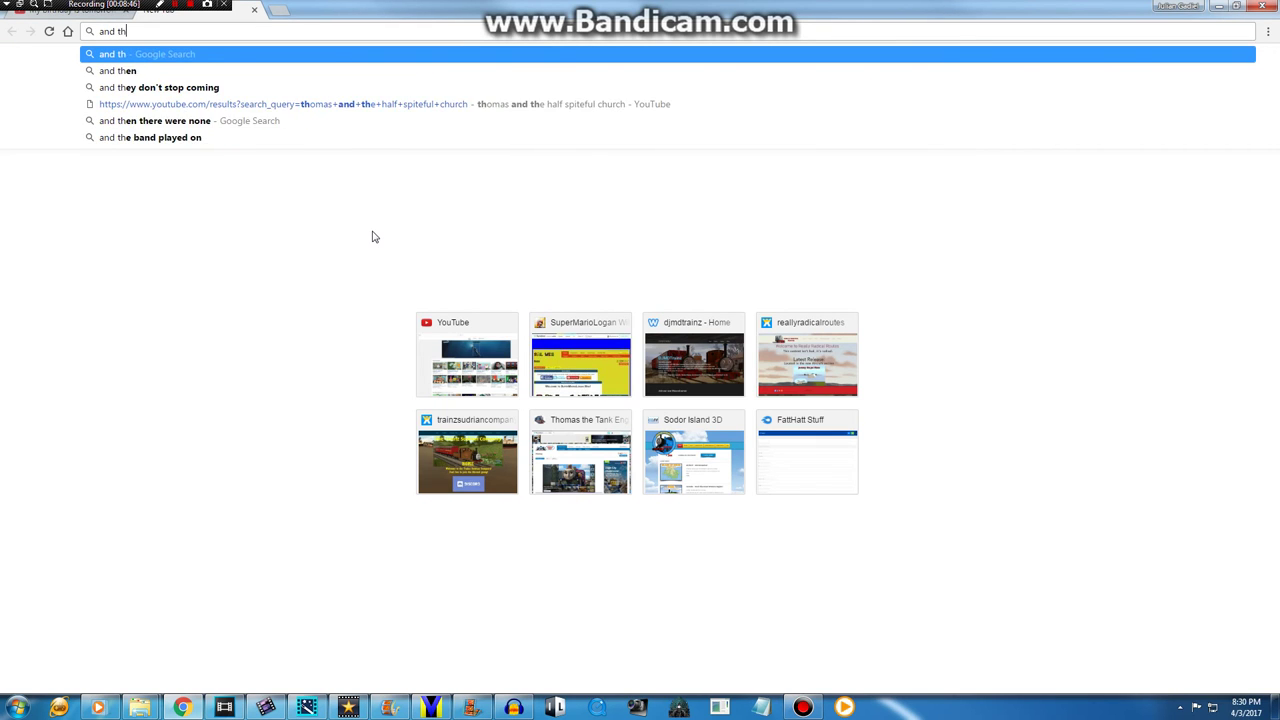
type("at's")
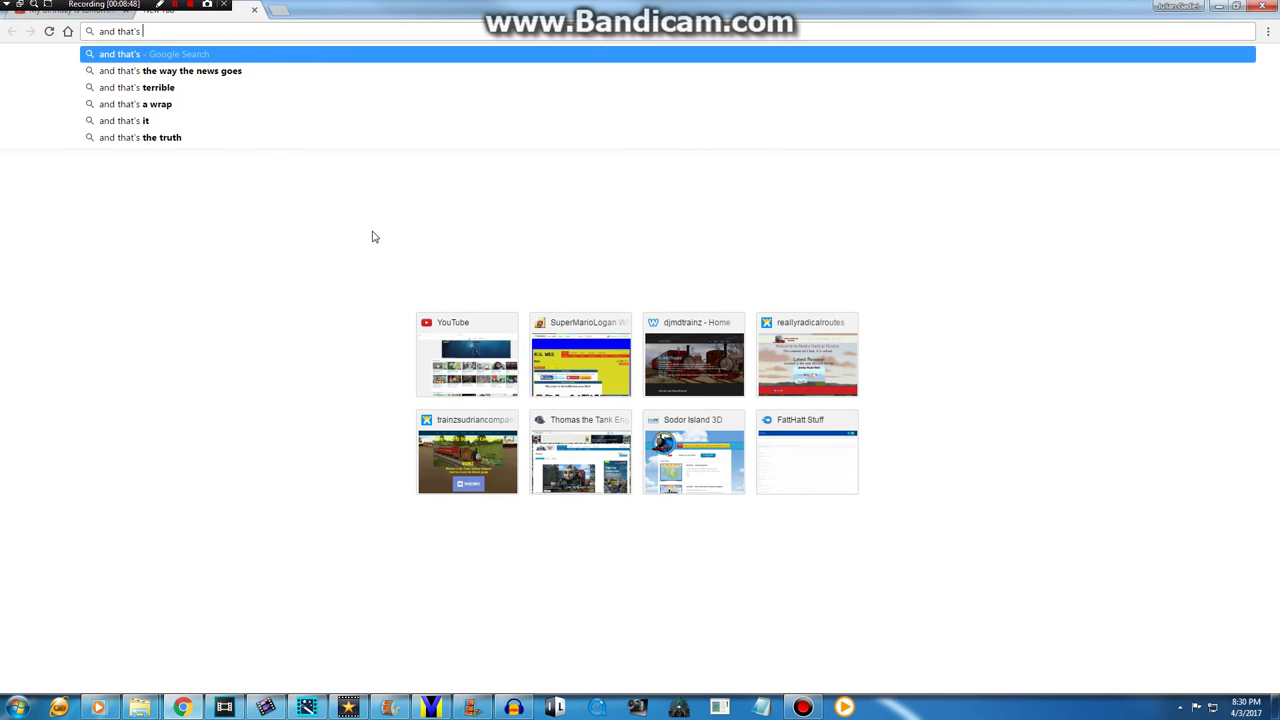
type(" how")
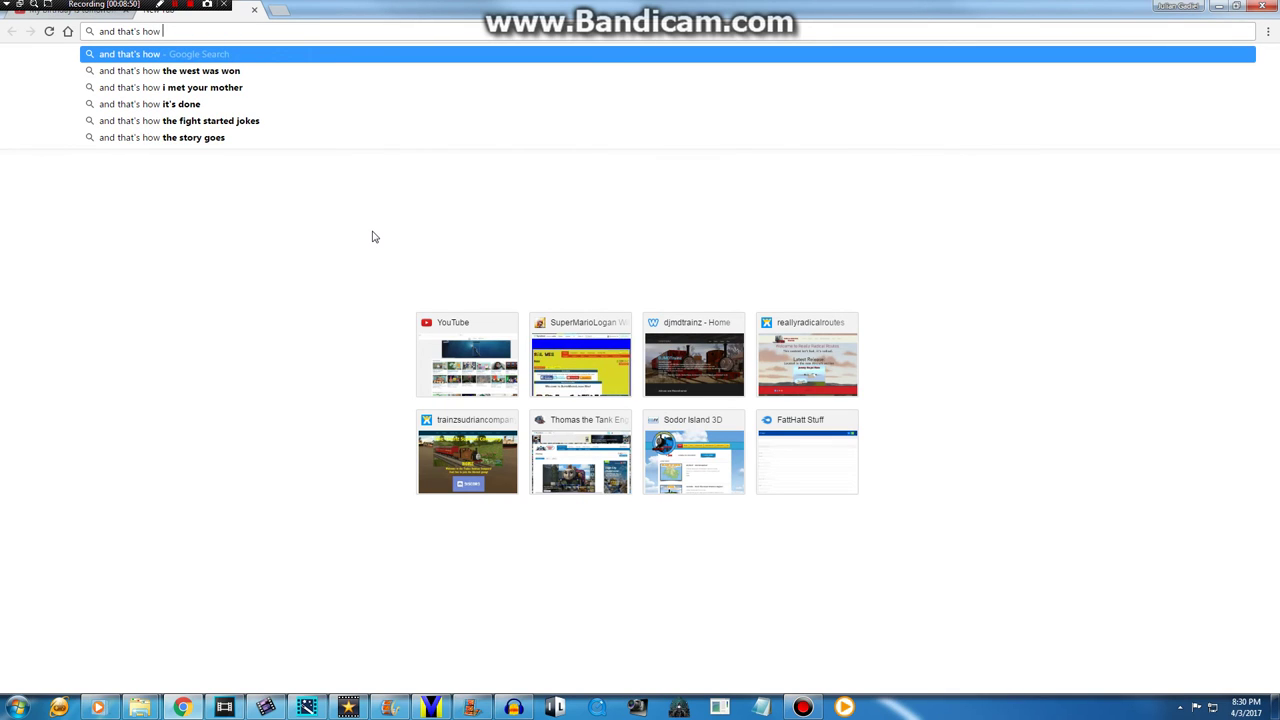
type(" you")
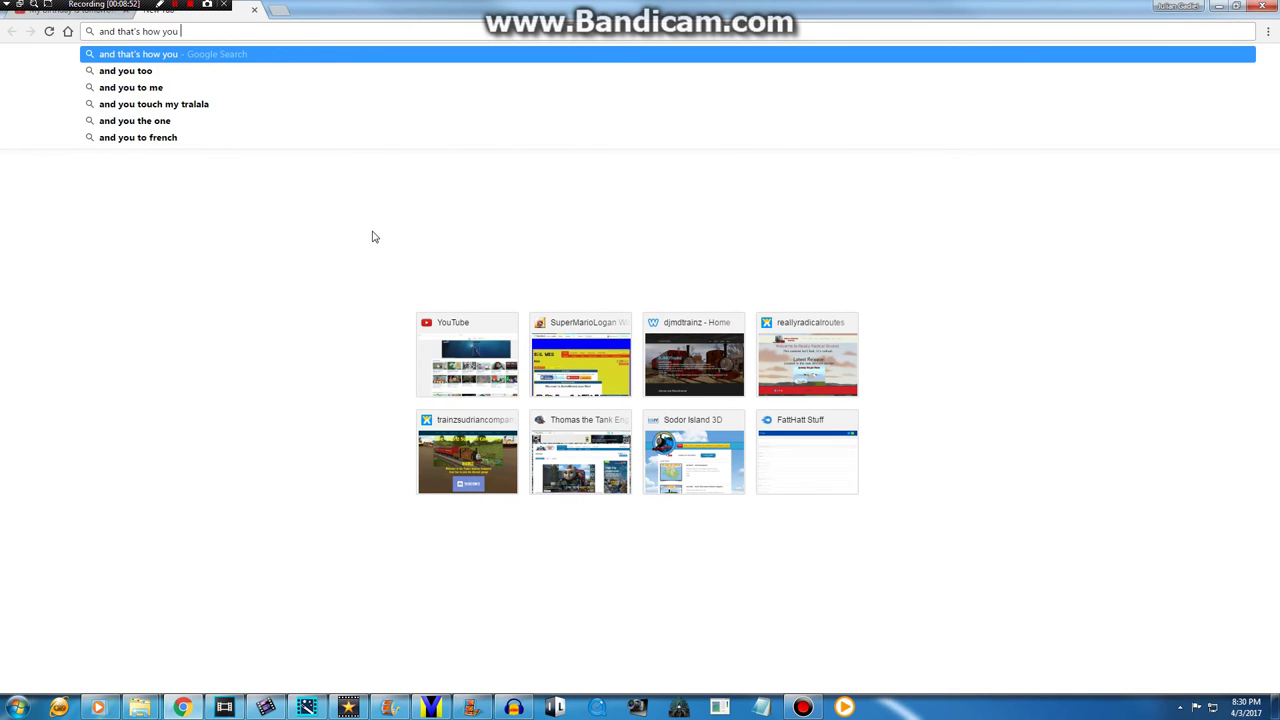
type(" do it")
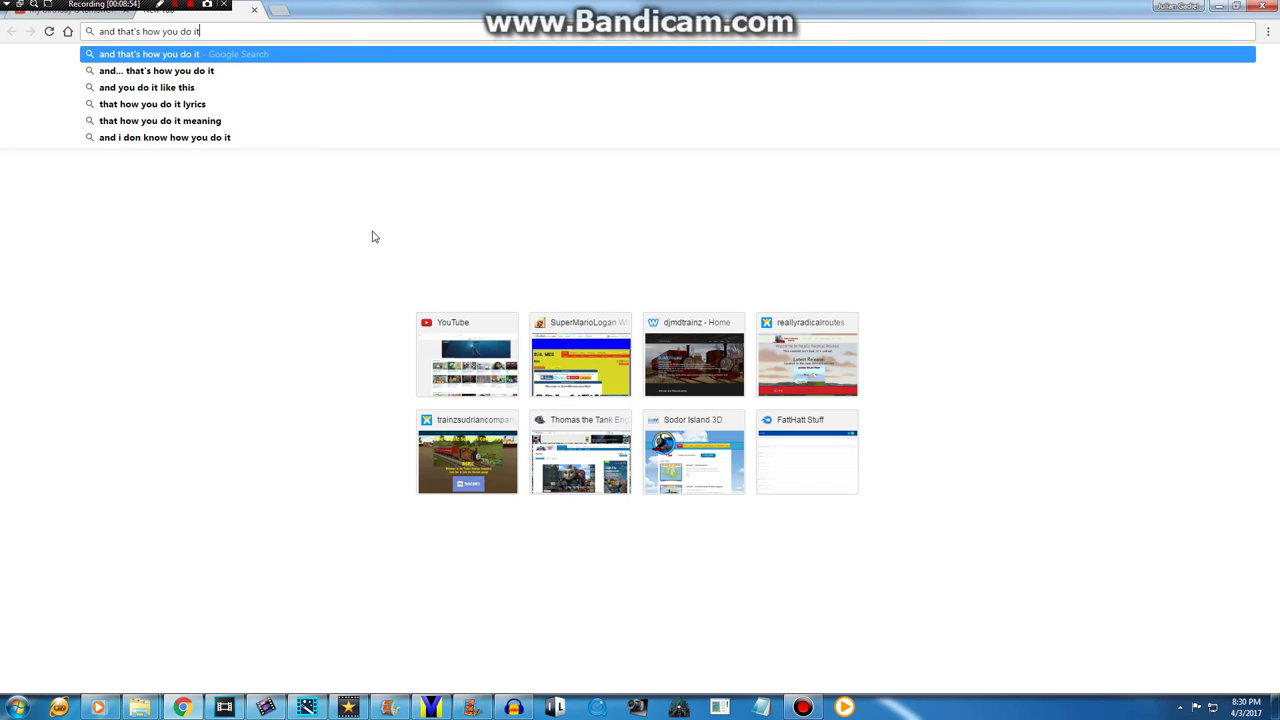
type(" guys")
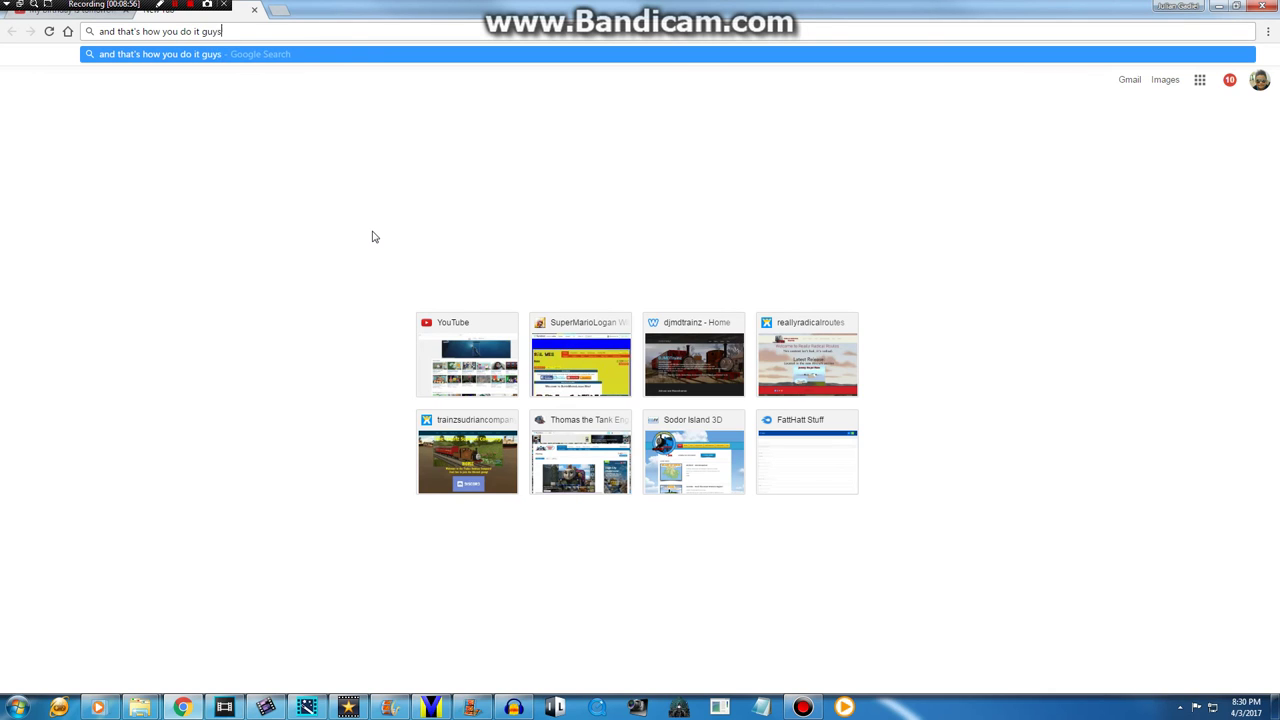
Clear the whole message from the new tab's address bar
key("BackSpace")
key("BackSpace")
key("BackSpace")
key("BackSpace")
key("BackSpace")
key("BackSpace")
key("BackSpace")
key("BackSpace")
key("BackSpace")
key("BackSpace")
key("BackSpace")
key("BackSpace")
key("BackSpace")
key("BackSpace")
key("BackSpace")
key("BackSpace")
key("BackSpace")
key("BackSpace")
key("BackSpace")
key("BackSpace")
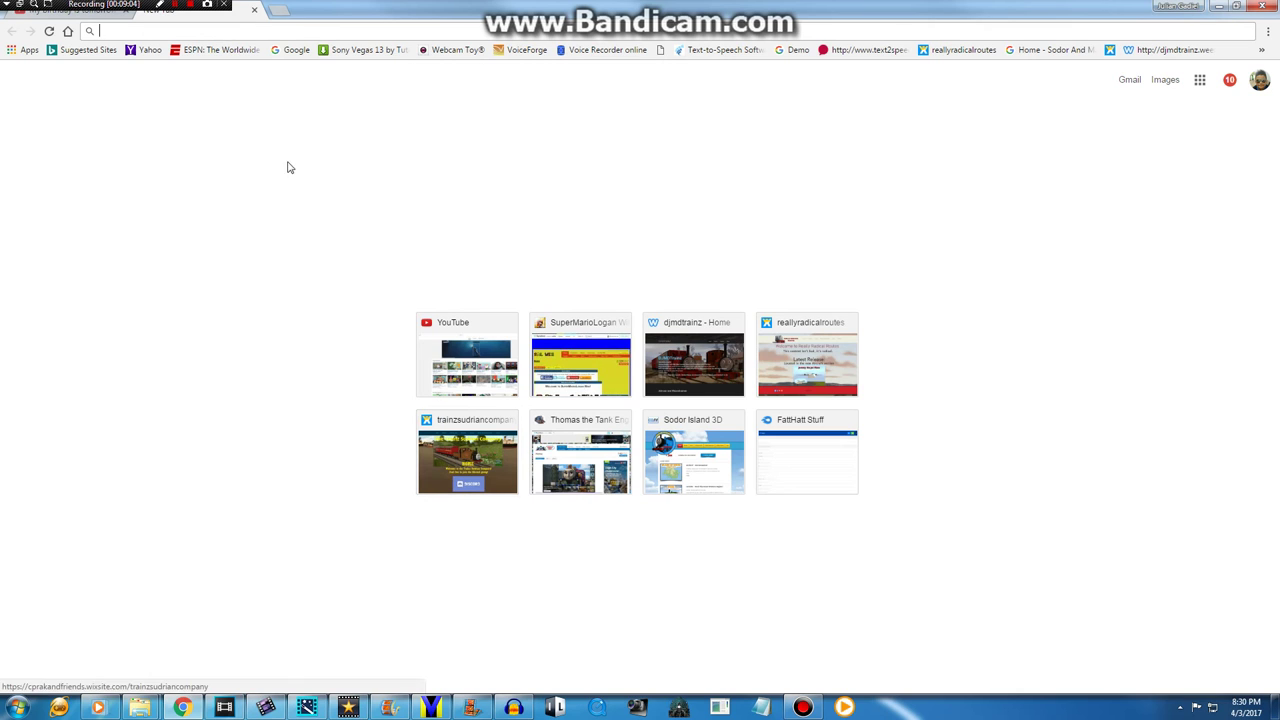
Return to the YouTube video "My birthday is tomorrow!", check its comments and play it from the start
left_click(90, 8)
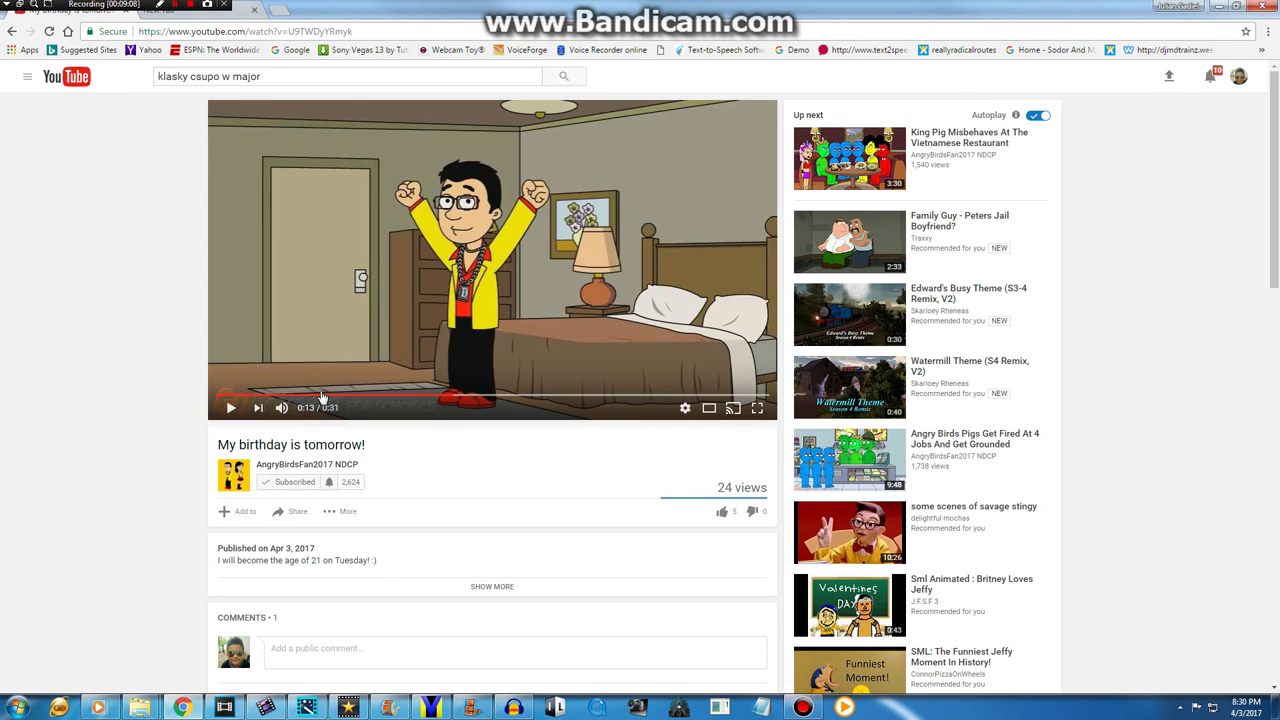
left_click_drag(322, 397, 191, 386)
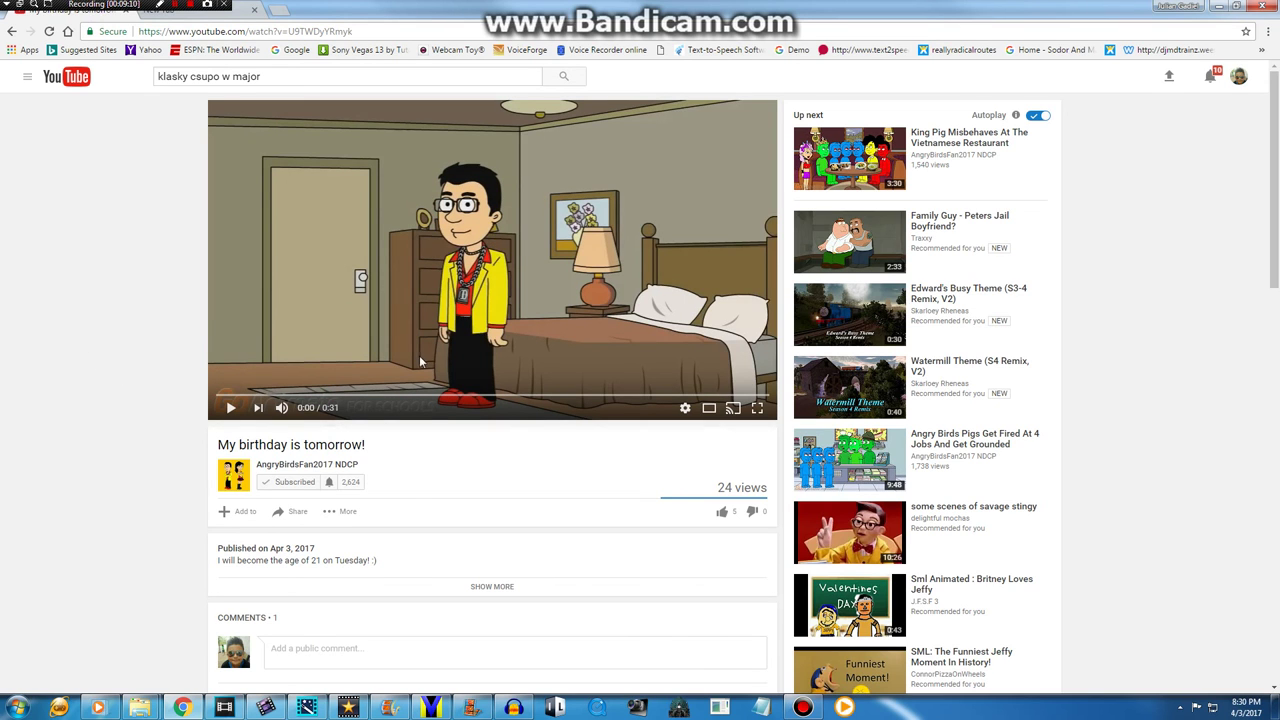
scroll(311, 549, "down", 3)
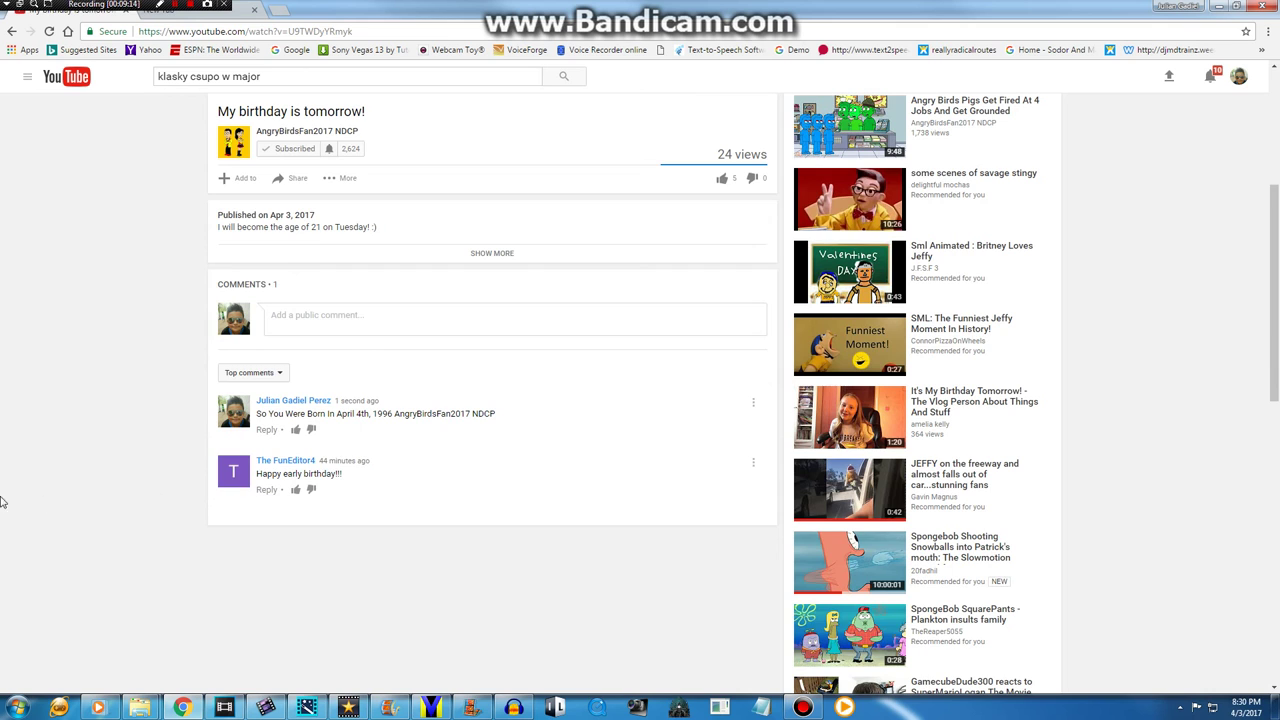
scroll(325, 447, "up", 3)
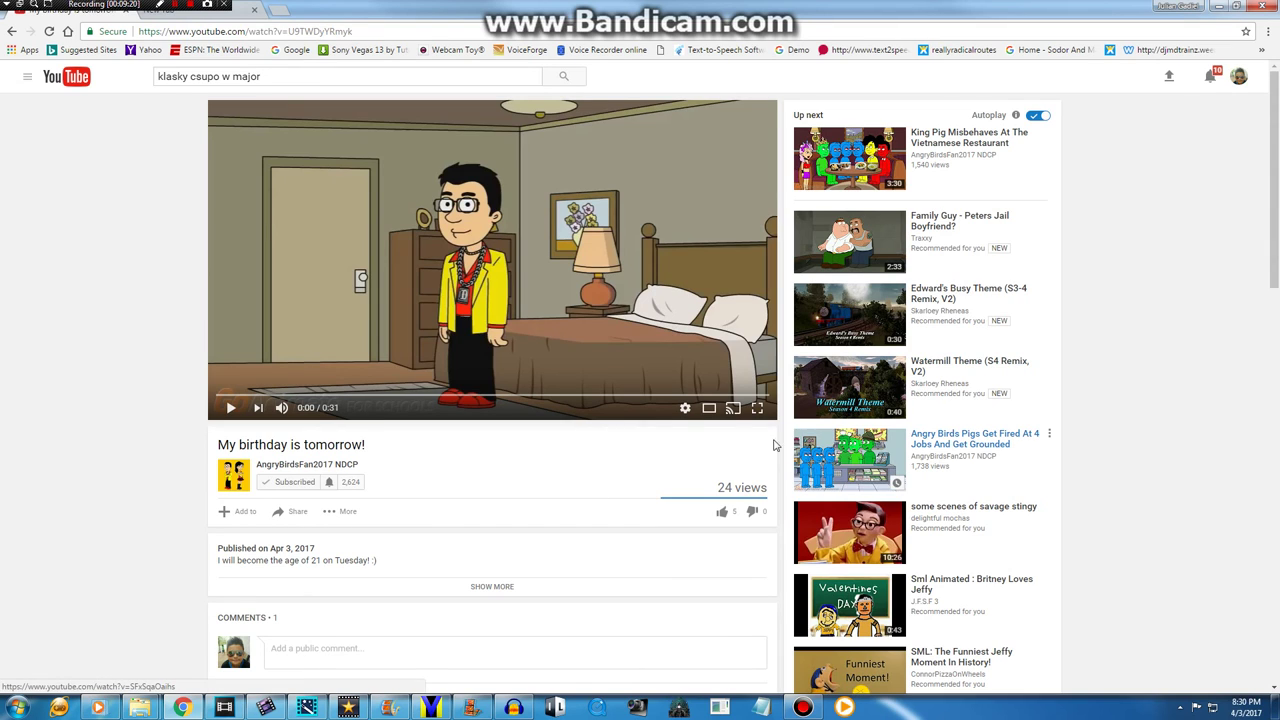
left_click(677, 334)
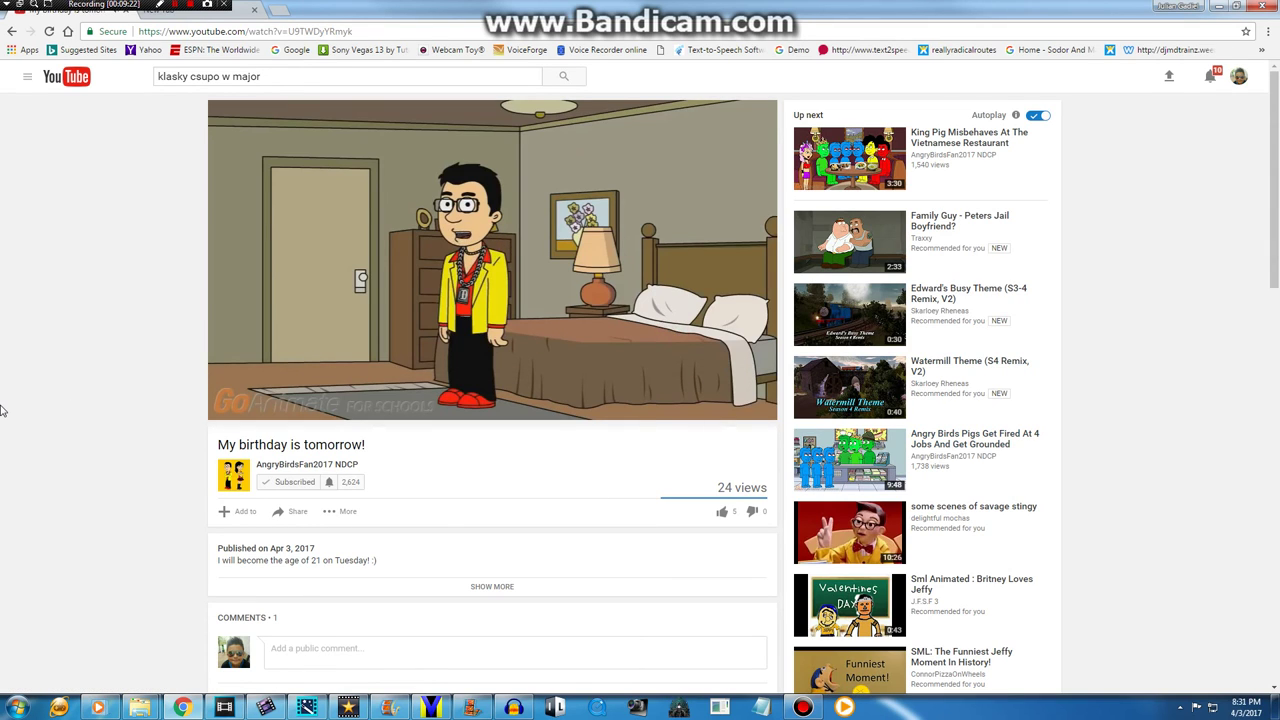